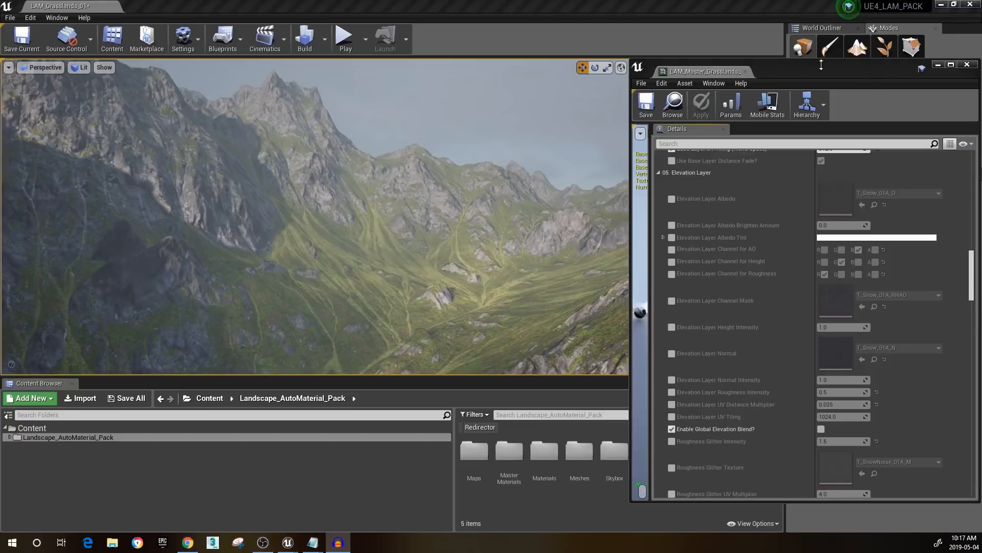
Turn on Enable Global Elevation Blend in the Elevation Layer section of the landscape material instance
{"action": "mouse_move", "coordinate": [837, 72]}
{"action": "left_mouse_down"}
{"action": "mouse_move", "coordinate": [824, 69]}
{"action": "mouse_move", "coordinate": [830, 73]}
{"action": "left_mouse_up"}
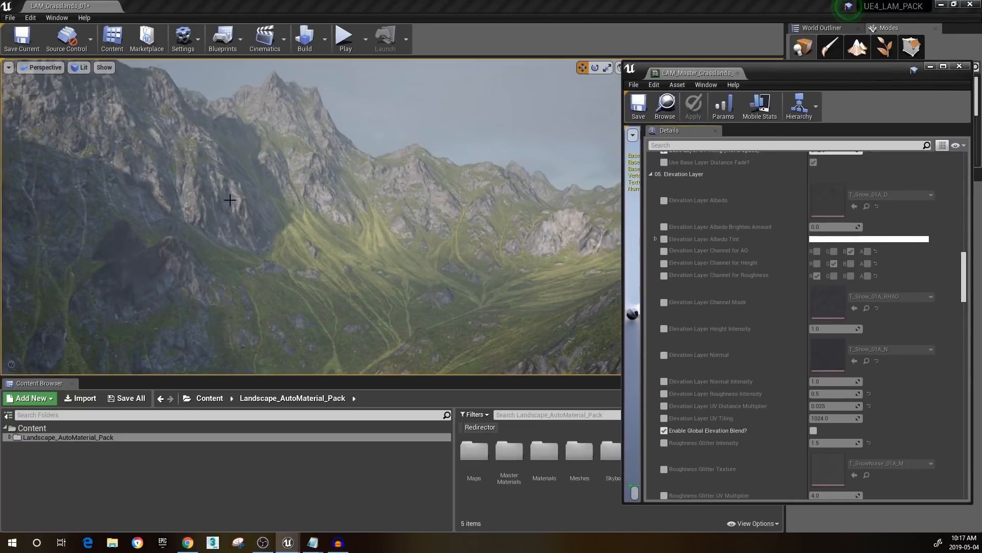
{"action": "right_click_drag", "start_coordinate": [230, 200], "coordinate": [169, 179]}
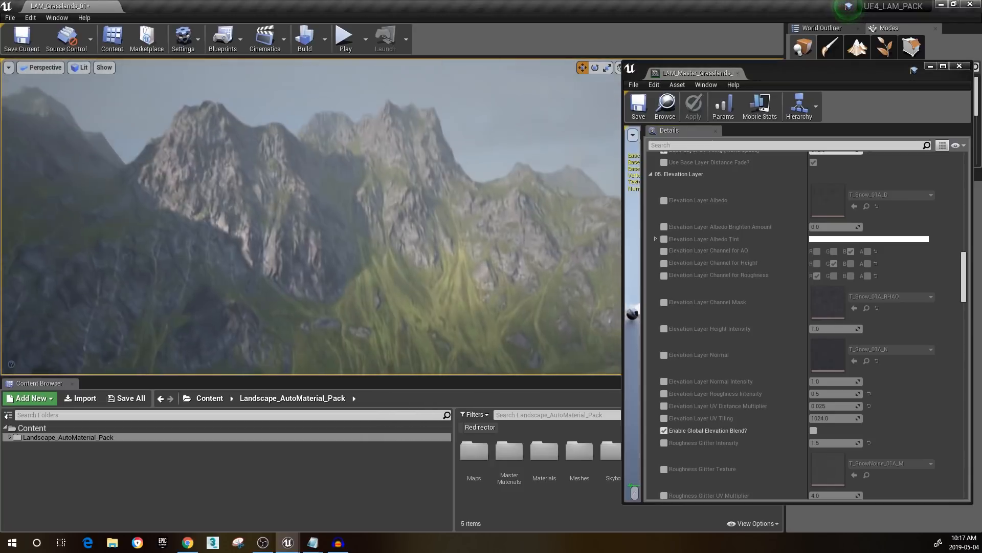
{"action": "right_click_drag", "start_coordinate": [425, 179], "coordinate": [430, 180]}
{"action": "scroll", "coordinate": [854, 240], "scroll_direction": "up", "scroll_amount": 3}
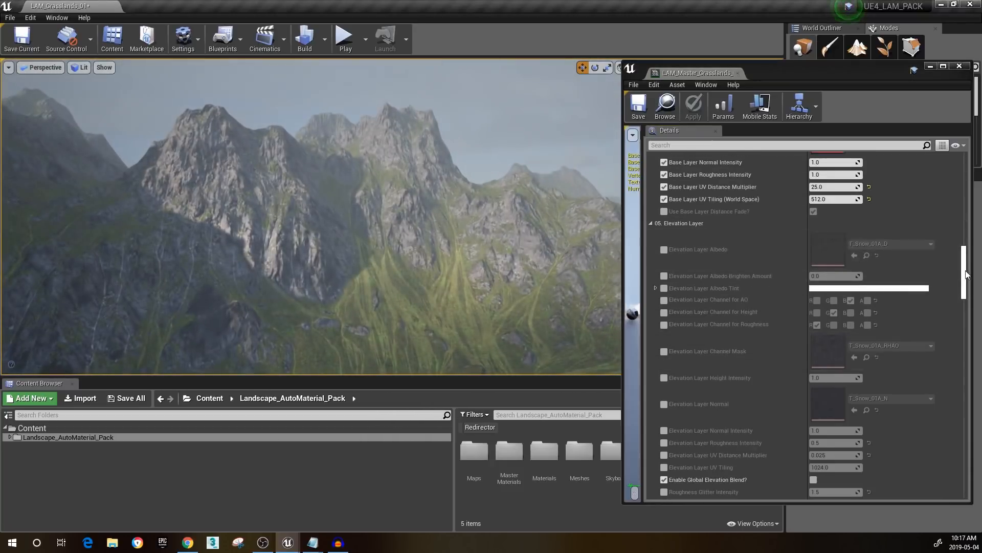
{"action": "mouse_move", "coordinate": [966, 274]}
{"action": "left_mouse_down"}
{"action": "mouse_move", "coordinate": [963, 177]}
{"action": "mouse_move", "coordinate": [965, 284]}
{"action": "left_mouse_up"}
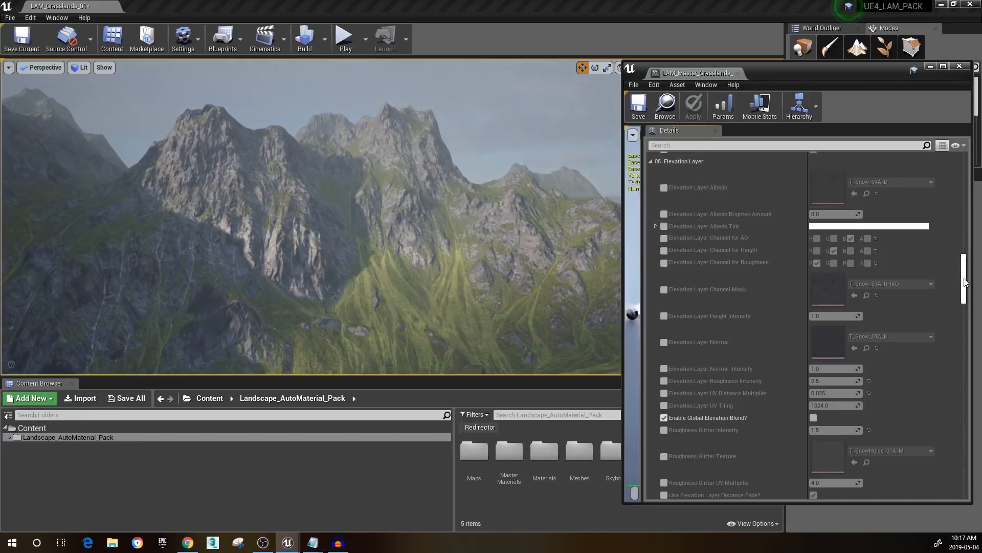
{"action": "left_click_drag", "start_coordinate": [965, 281], "coordinate": [965, 280]}
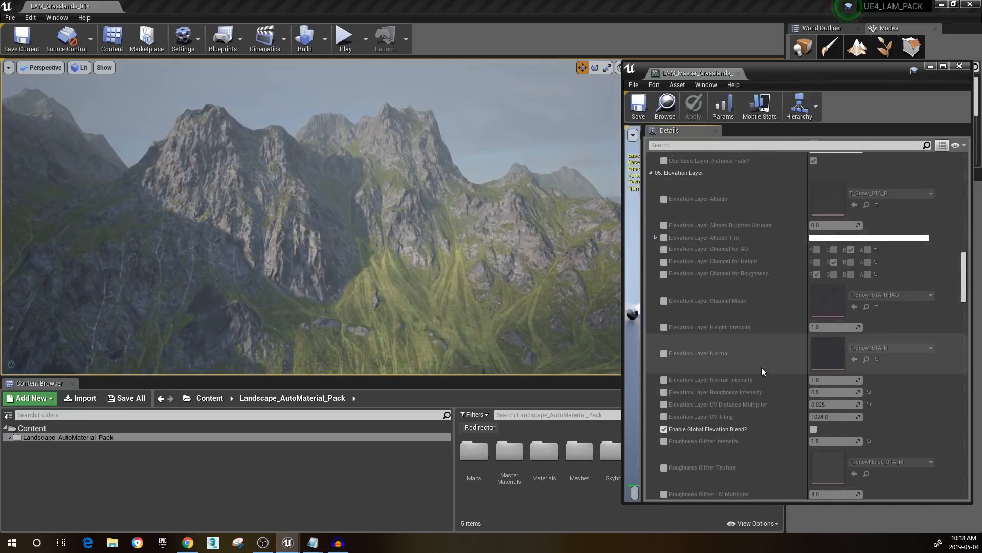
{"action": "left_click_drag", "start_coordinate": [964, 267], "coordinate": [966, 293]}
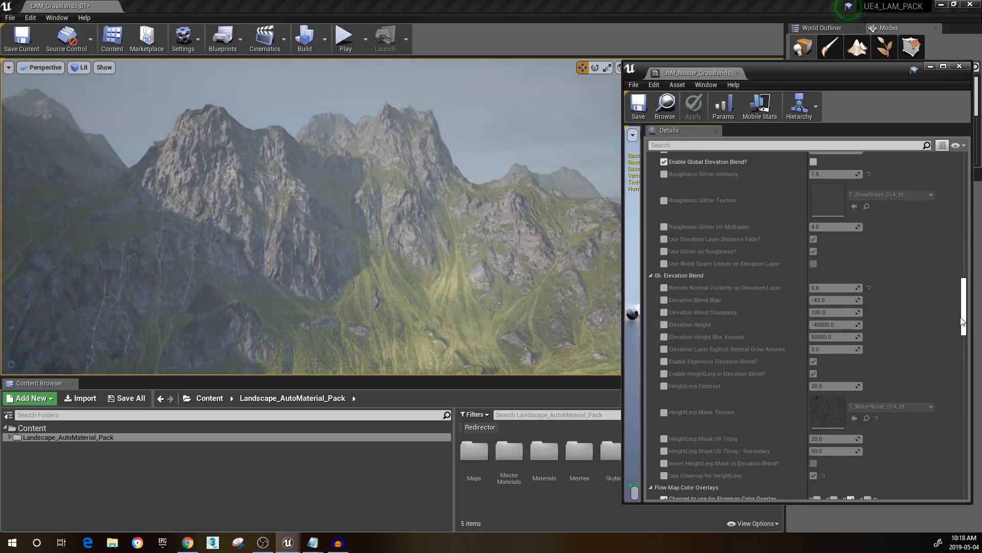
{"action": "left_click_drag", "start_coordinate": [964, 324], "coordinate": [861, 303]}
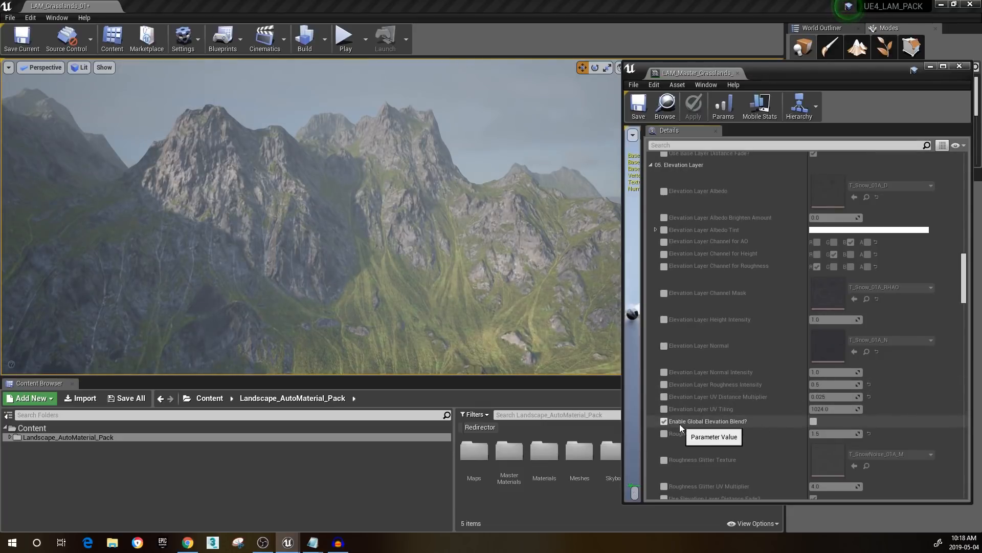
{"action": "left_click", "coordinate": [814, 421]}
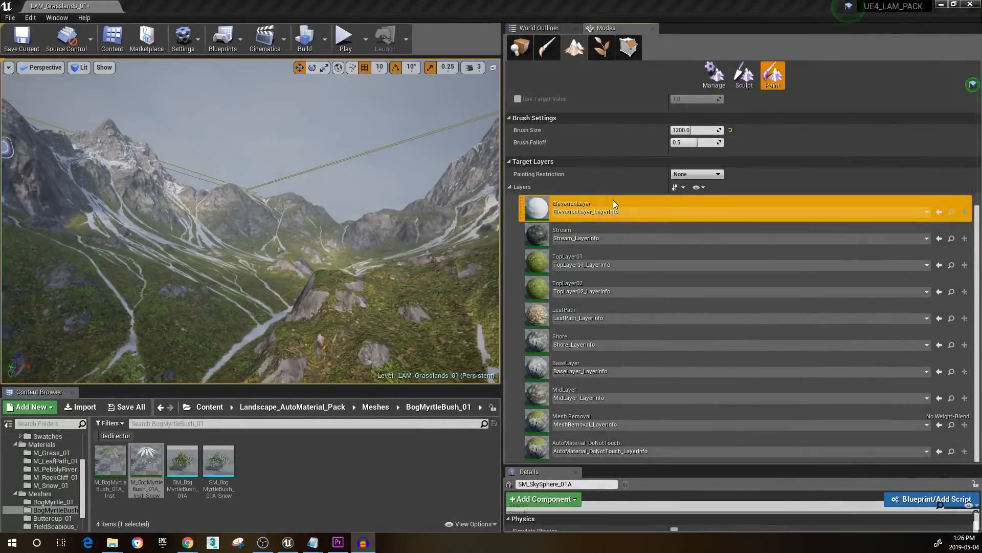
Look through the landscape paint layers from ElevationLayer through Stream, TopLayer01, TopLayer02 and LeafPath, and return to ElevationLayer
{"action": "left_click", "coordinate": [586, 228]}
{"action": "left_click", "coordinate": [581, 200]}
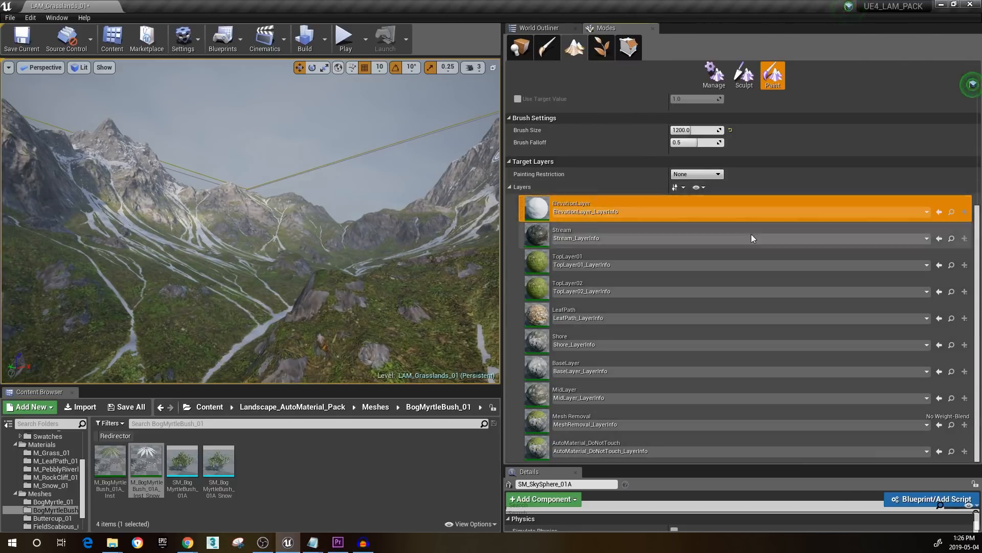
{"action": "scroll", "coordinate": [751, 235], "scroll_direction": "up", "scroll_amount": 4}
{"action": "scroll", "coordinate": [643, 222], "scroll_direction": "down", "scroll_amount": 4}
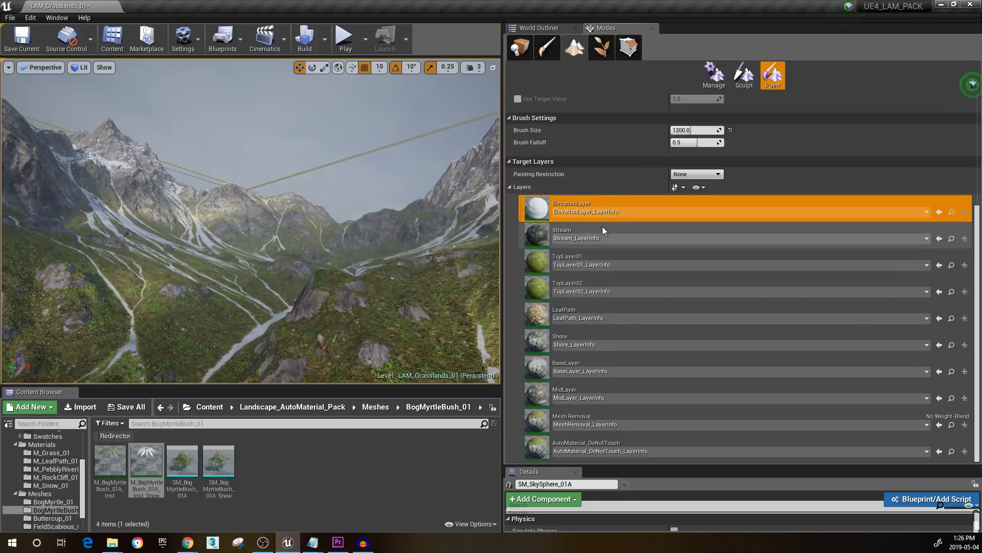
{"action": "left_click", "coordinate": [603, 226]}
{"action": "left_click", "coordinate": [603, 266]}
{"action": "left_click", "coordinate": [604, 281]}
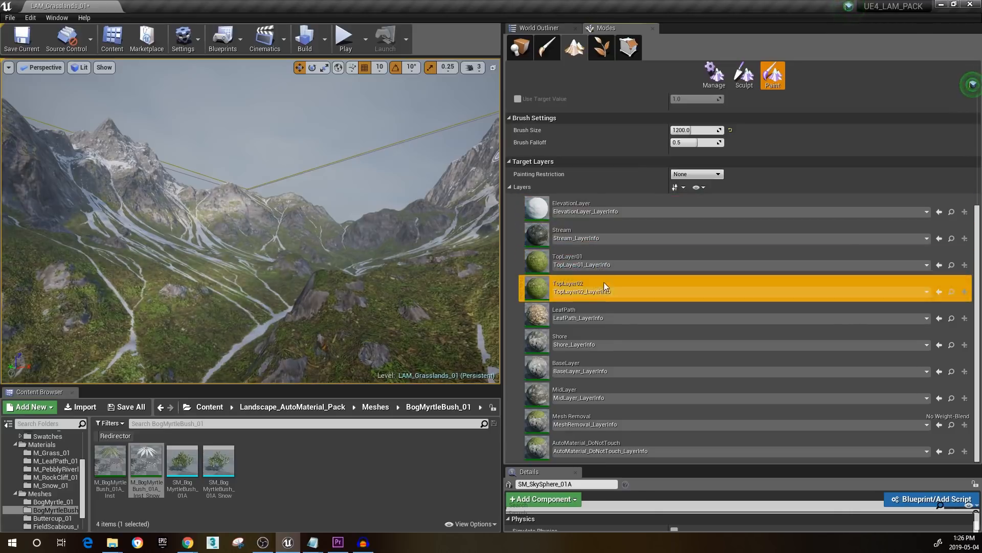
{"action": "left_click", "coordinate": [603, 306]}
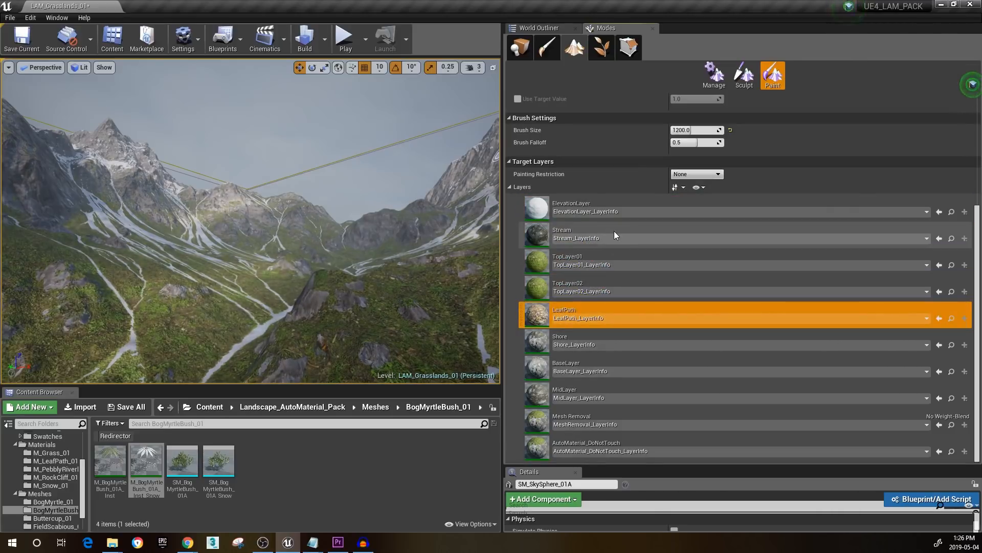
{"action": "left_click", "coordinate": [558, 207]}
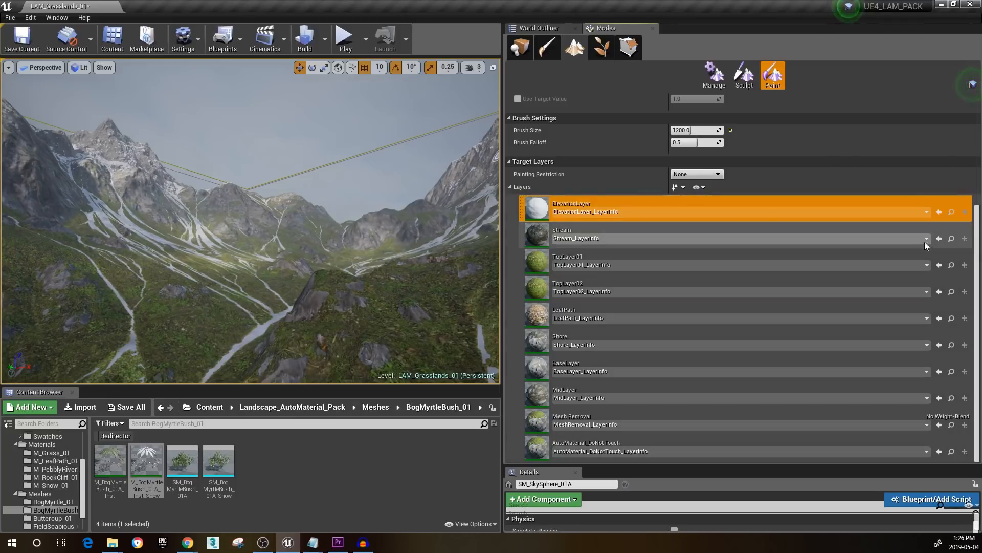
{"action": "left_click", "coordinate": [951, 239]}
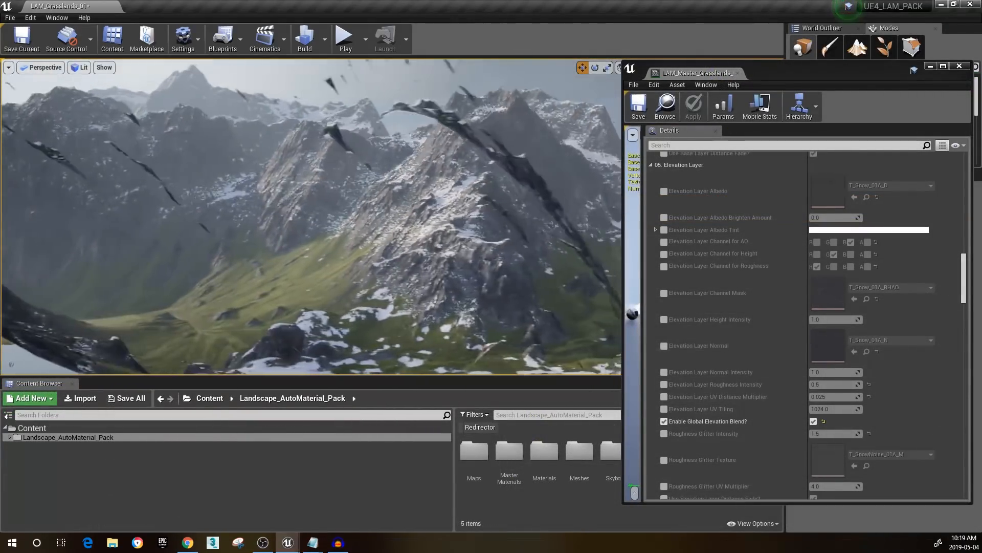
Enable the Elevation Layer Albedo override so its T_Snow_01A_D texture becomes editable
{"action": "right_click_drag", "start_coordinate": [375, 243], "coordinate": [519, 234]}
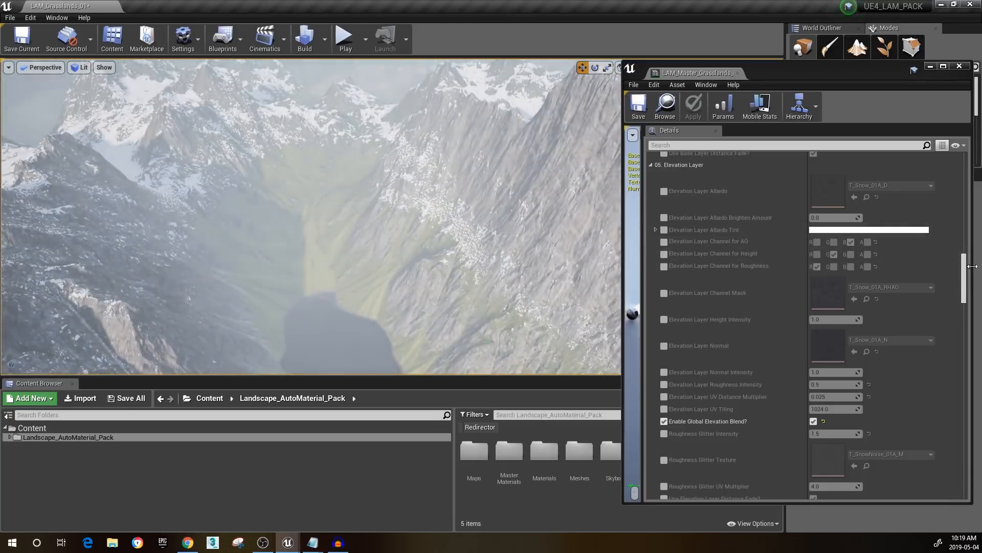
{"action": "left_click_drag", "start_coordinate": [964, 271], "coordinate": [963, 273]}
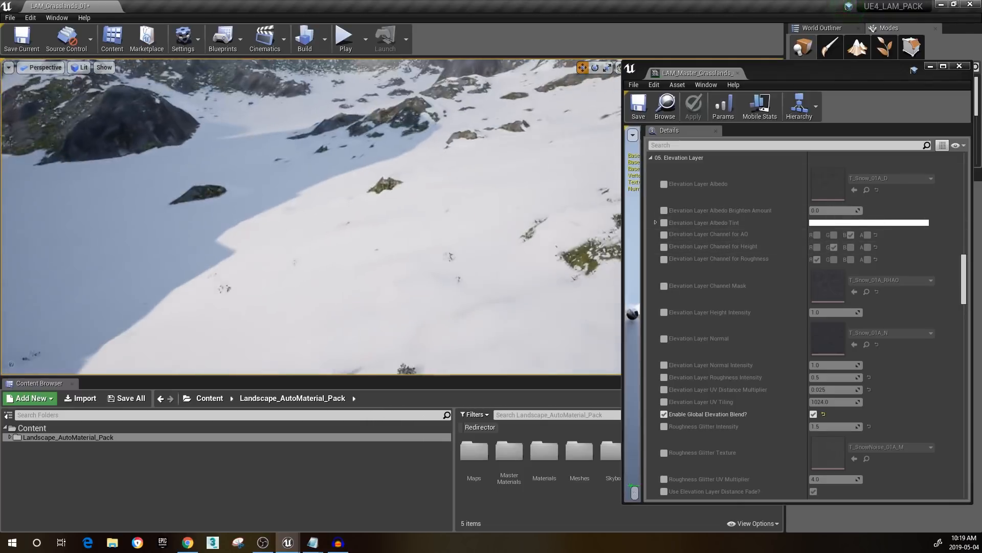
{"action": "left_click", "coordinate": [664, 184]}
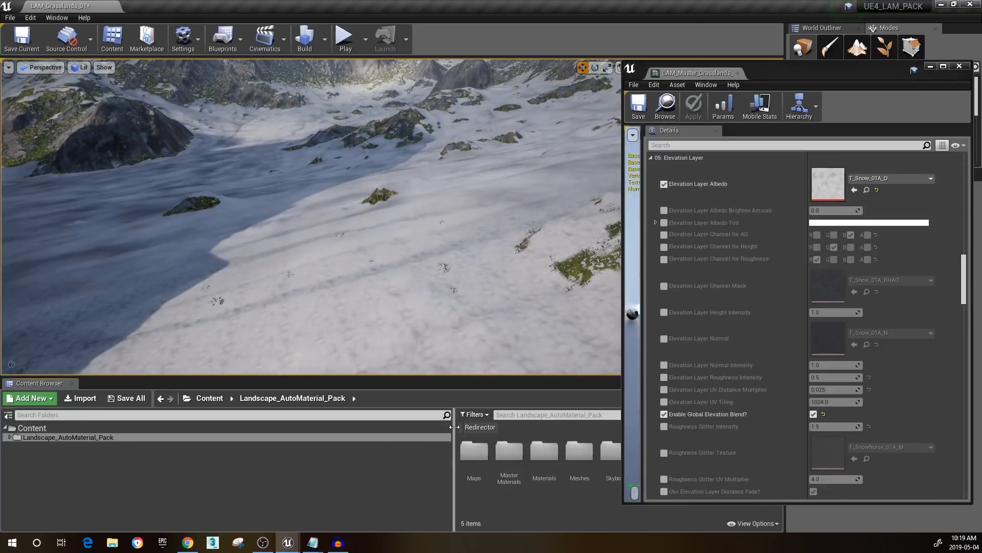
Enlarge the asset area and open the M_Snow_01 folder under Materials to see the snow textures
{"action": "left_click_drag", "start_coordinate": [452, 425], "coordinate": [138, 427]}
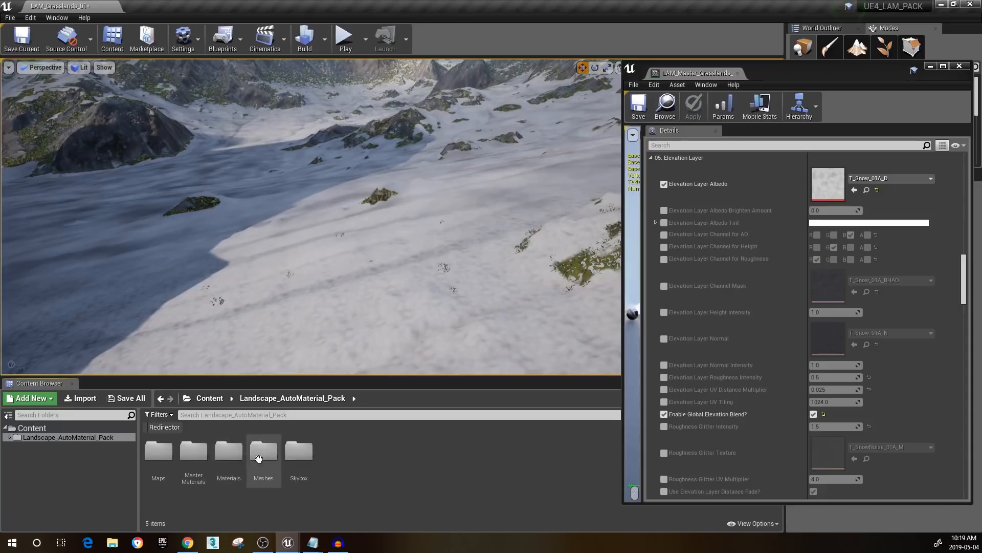
{"action": "double_click", "coordinate": [228, 451]}
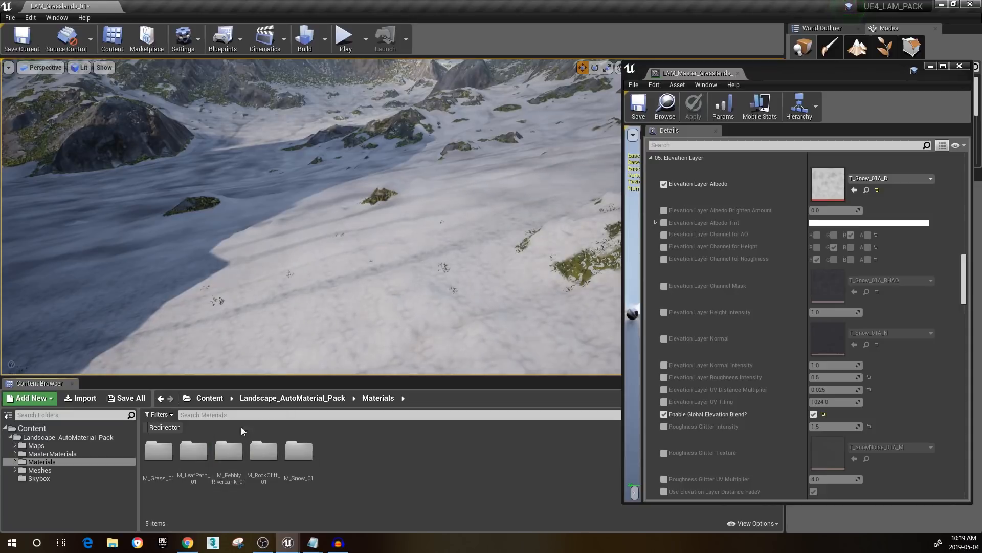
{"action": "double_click", "coordinate": [299, 450]}
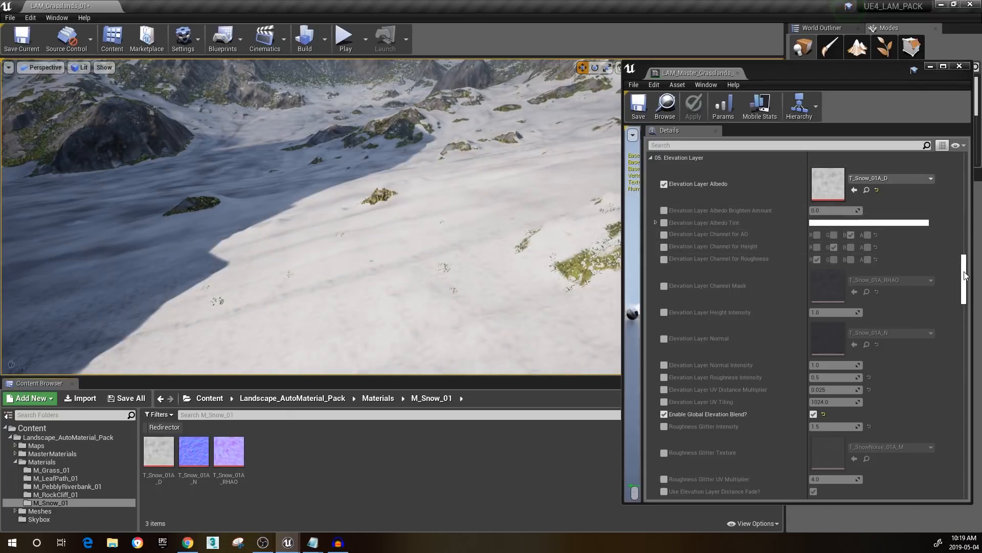
Examine the Elevation Layer intensity, UV tiling and roughness glitter parameters against the snow-covered terrain
{"action": "scroll", "coordinate": [967, 272], "scroll_direction": "up", "scroll_amount": 2}
{"action": "scroll", "coordinate": [967, 271], "scroll_direction": "down", "scroll_amount": 2}
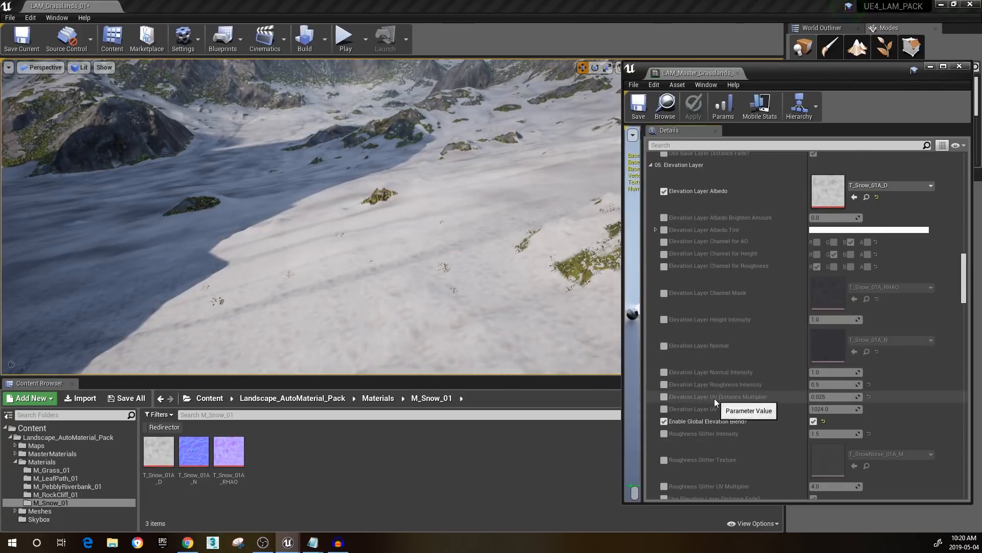
{"action": "scroll", "coordinate": [820, 367], "scroll_direction": "down", "scroll_amount": 3}
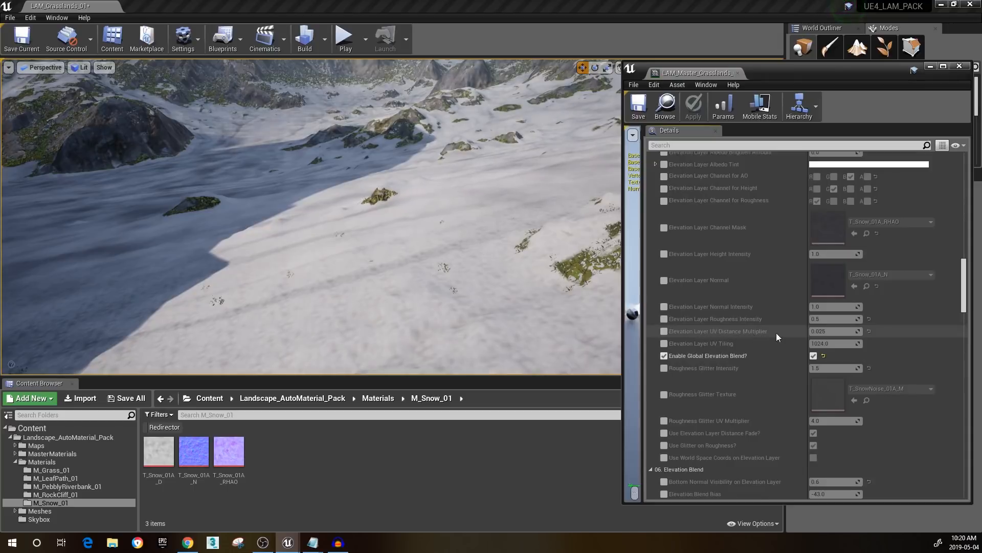
{"action": "right_click", "coordinate": [479, 219]}
{"action": "mouse_move", "coordinate": [475, 223]}
{"action": "right_mouse_down"}
{"action": "mouse_move", "coordinate": [475, 186]}
{"action": "mouse_move", "coordinate": [563, 196]}
{"action": "mouse_move", "coordinate": [553, 189]}
{"action": "mouse_move", "coordinate": [475, 222]}
{"action": "right_mouse_up"}
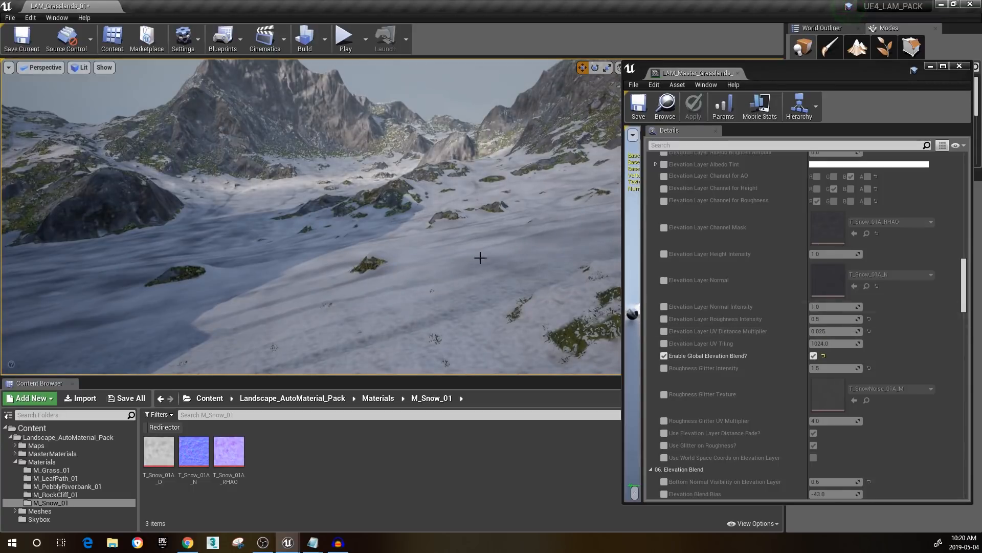
{"action": "right_click_drag", "start_coordinate": [442, 182], "coordinate": [447, 132]}
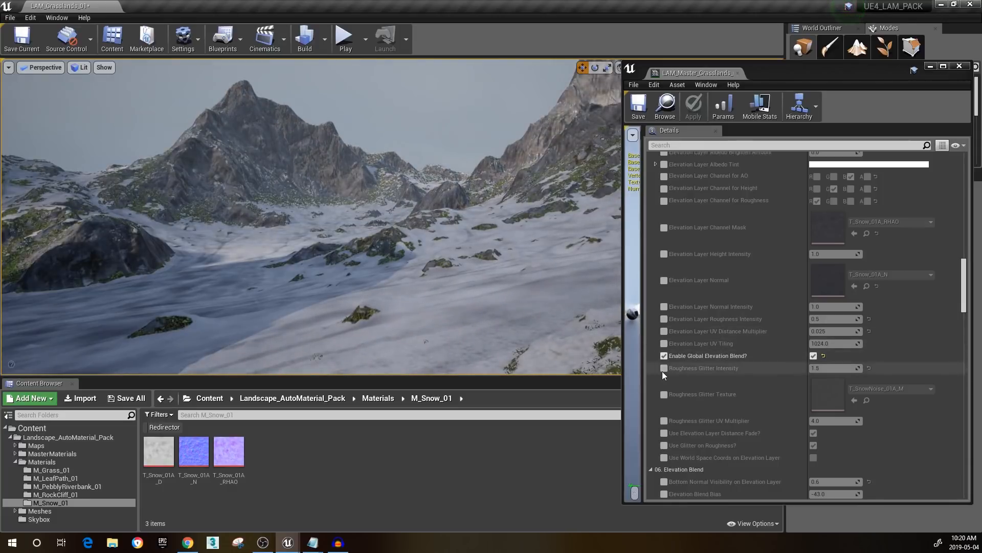
{"action": "scroll", "coordinate": [738, 359], "scroll_direction": "down", "scroll_amount": 2}
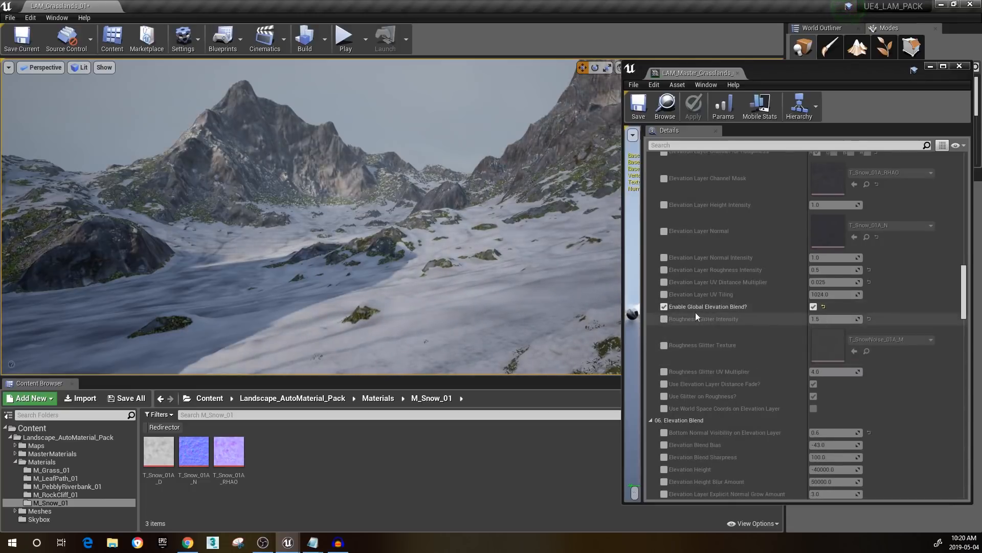
Enable the Roughness Glitter Texture override and inspect its T_SnowNoise_01A_M texture, closing it again
{"action": "right_click_drag", "start_coordinate": [473, 276], "coordinate": [453, 327]}
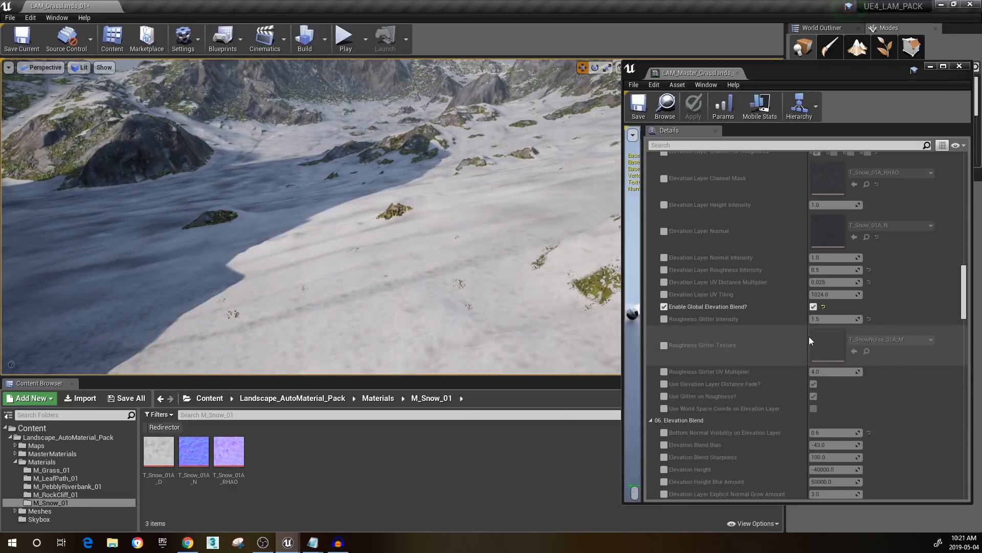
{"action": "double_click", "coordinate": [828, 344]}
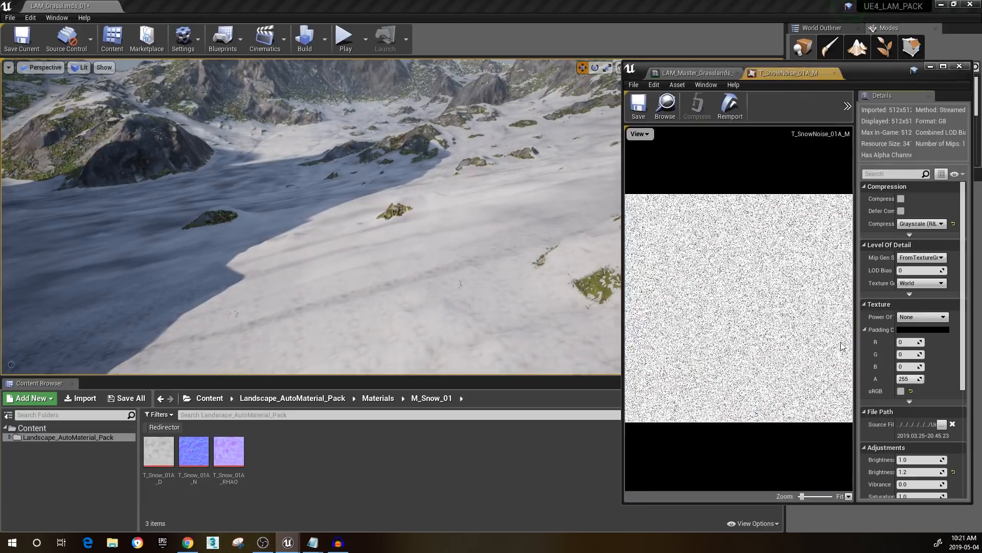
{"action": "left_click", "coordinate": [834, 73]}
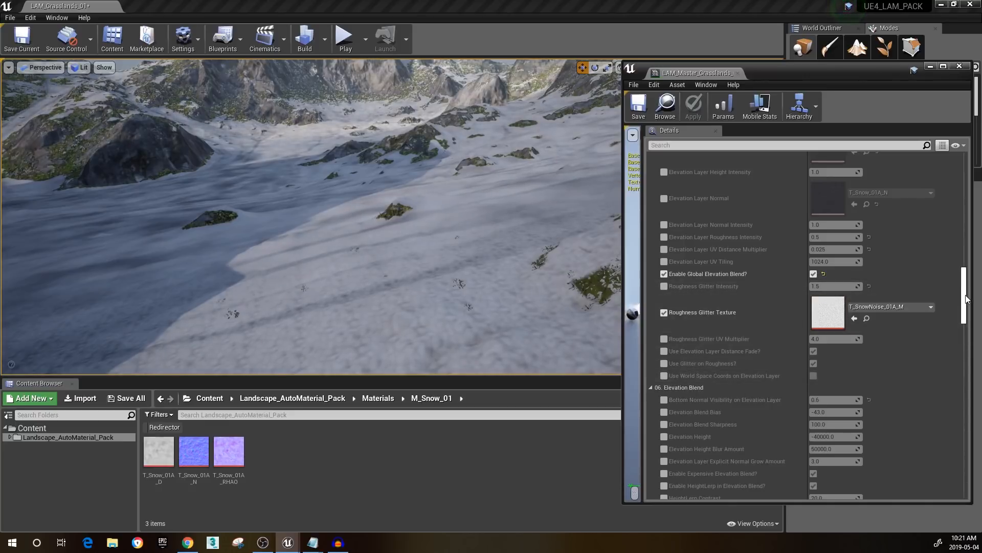
Enable the Elevation Layer overrides for the AO, Height and Roughness channels and for the Channel Mask texture
{"action": "scroll", "coordinate": [678, 260], "scroll_direction": "up", "scroll_amount": 5}
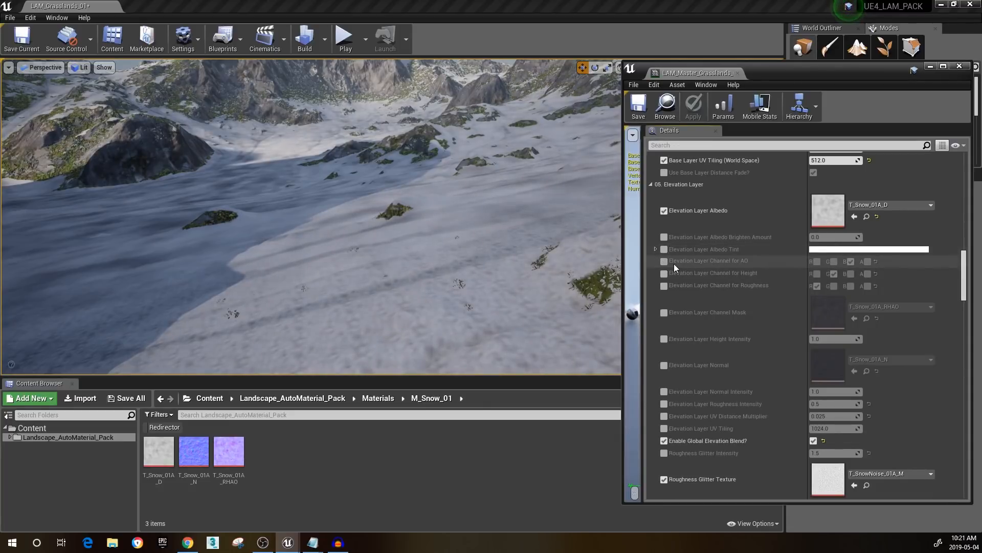
{"action": "left_click", "coordinate": [663, 261]}
{"action": "left_click", "coordinate": [664, 312]}
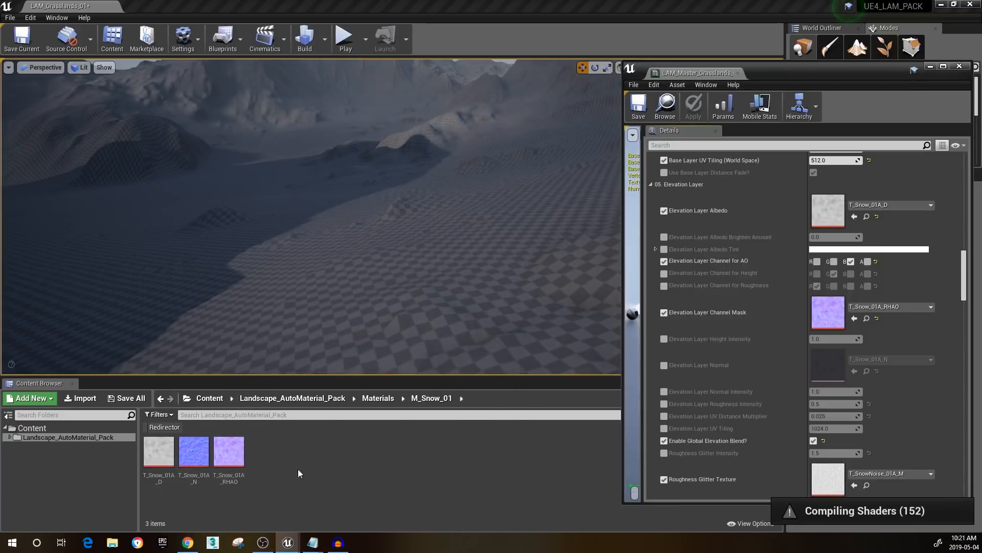
{"action": "mouse_move", "coordinate": [235, 481]}
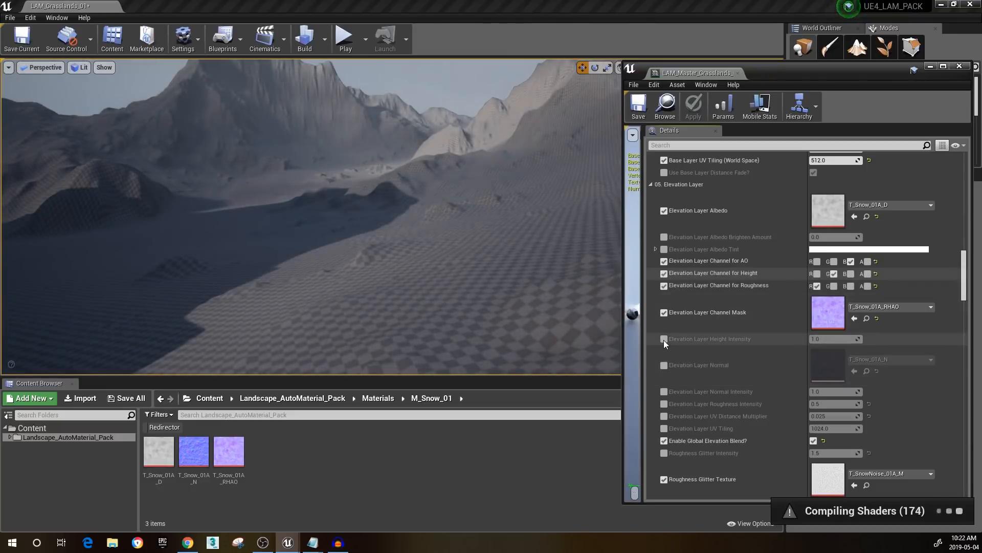
Enable the Elevation Layer overrides for Height Intensity, Normal and Normal Intensity
{"action": "left_click", "coordinate": [664, 340]}
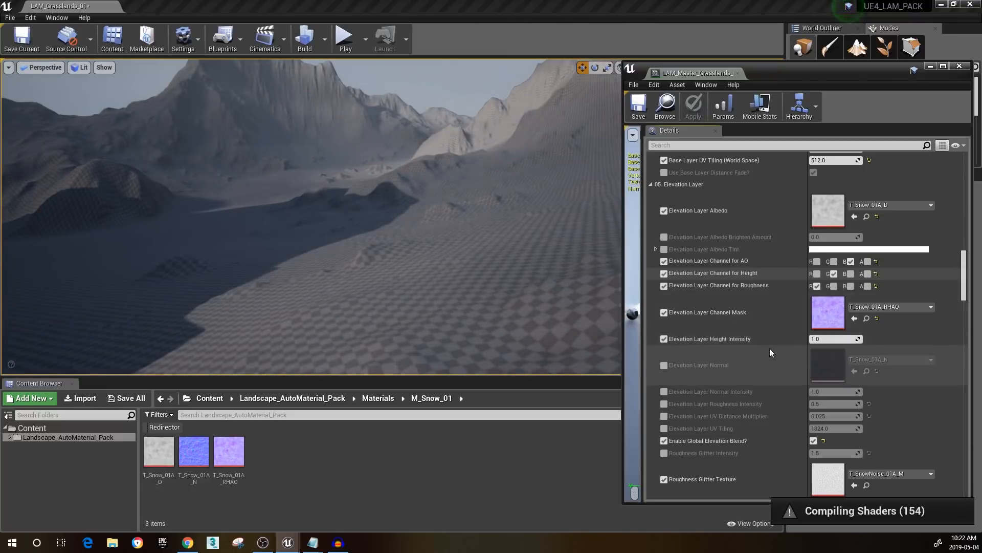
{"action": "left_click", "coordinate": [664, 365]}
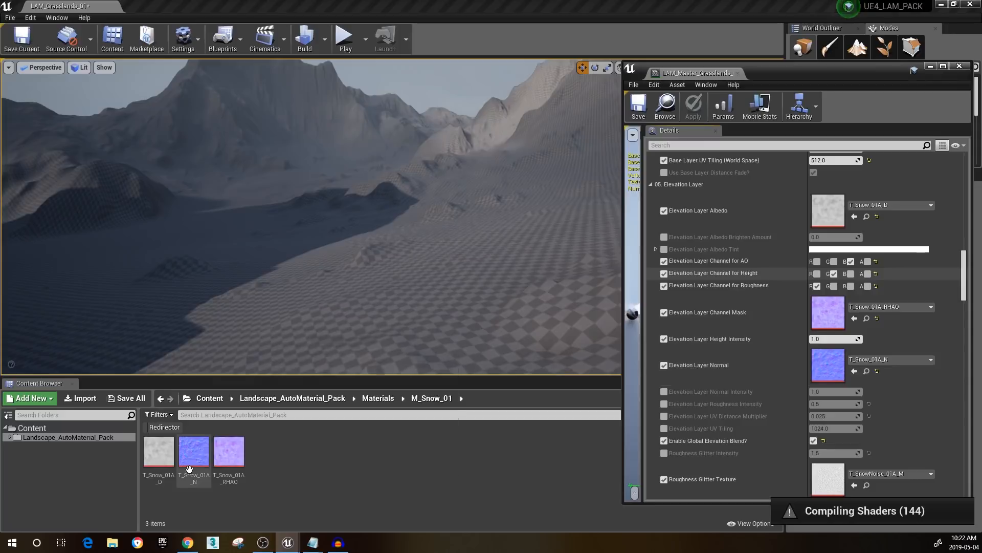
{"action": "scroll", "coordinate": [737, 348], "scroll_direction": "down", "scroll_amount": 3}
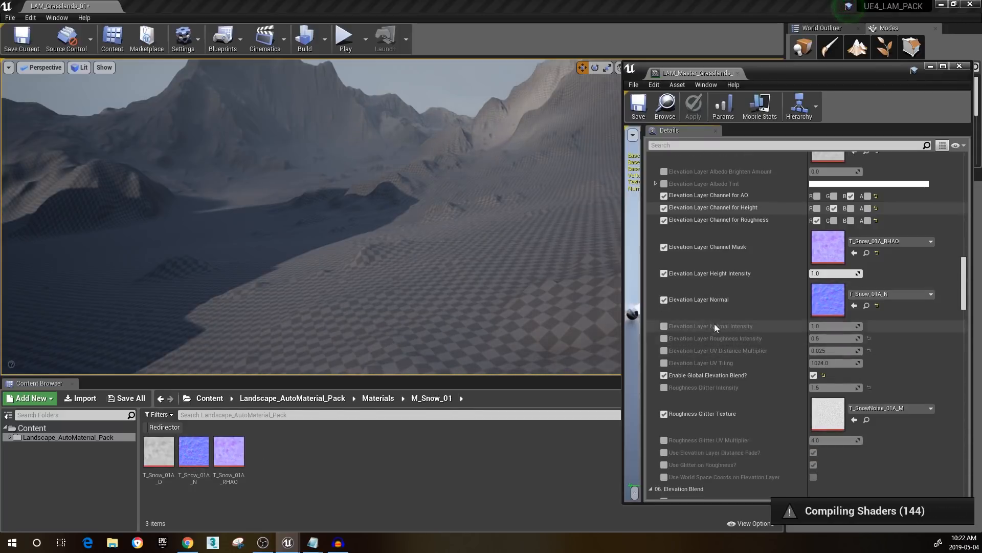
{"action": "left_click", "coordinate": [664, 327]}
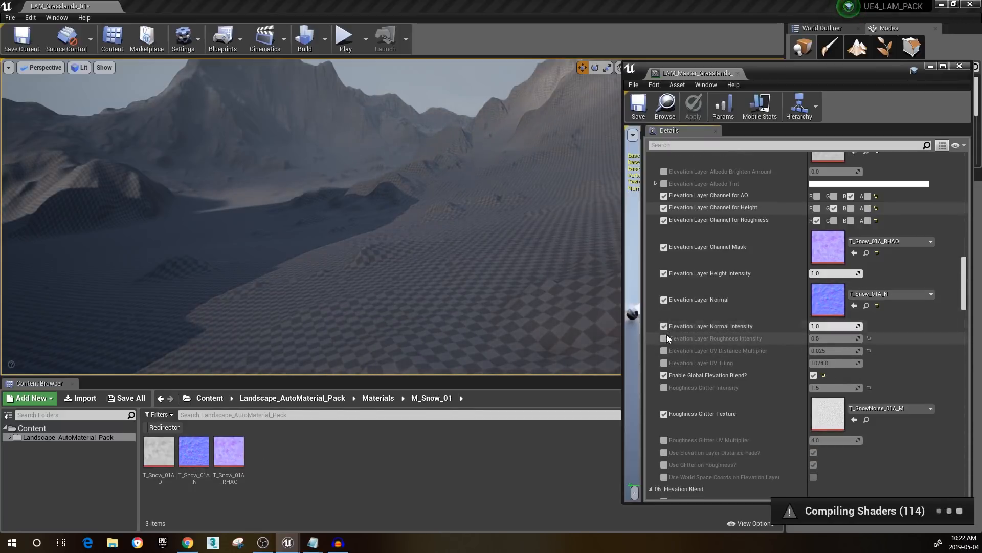
Enable the Elevation Layer overrides for Roughness Intensity, UV Distance Multiplier and UV Tiling, plus the Roughness Glitter Intensity override
{"action": "left_click", "coordinate": [664, 339]}
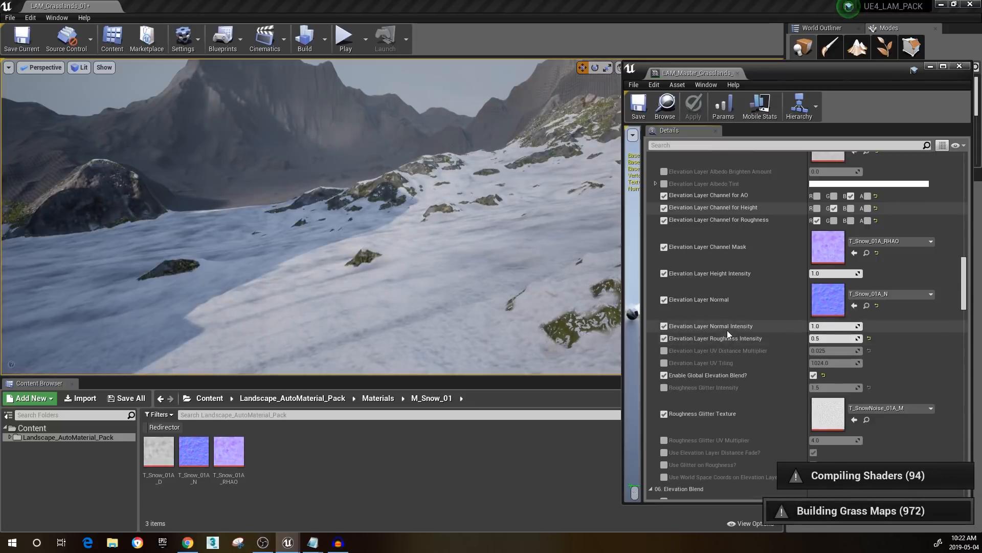
{"action": "right_click_drag", "start_coordinate": [454, 276], "coordinate": [336, 319]}
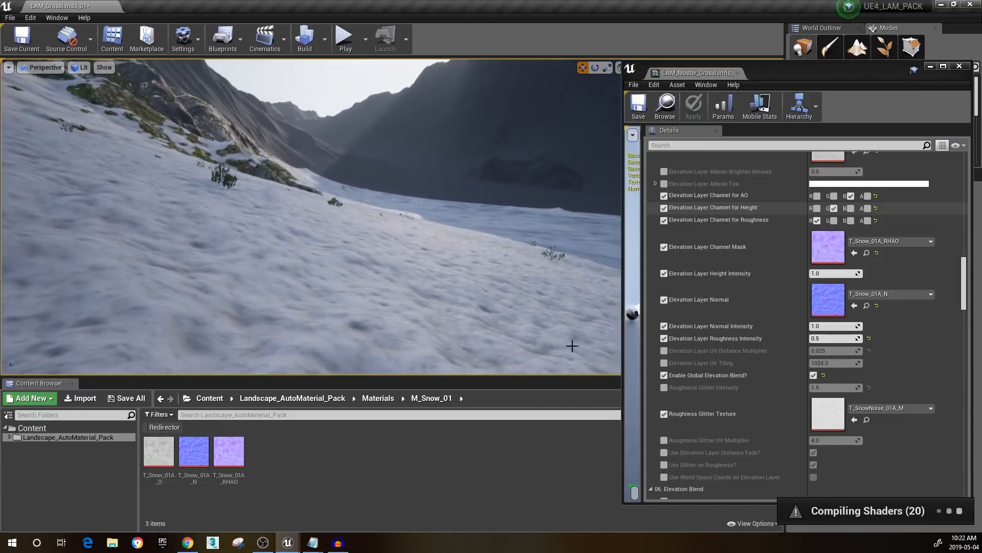
{"action": "left_click", "coordinate": [663, 351]}
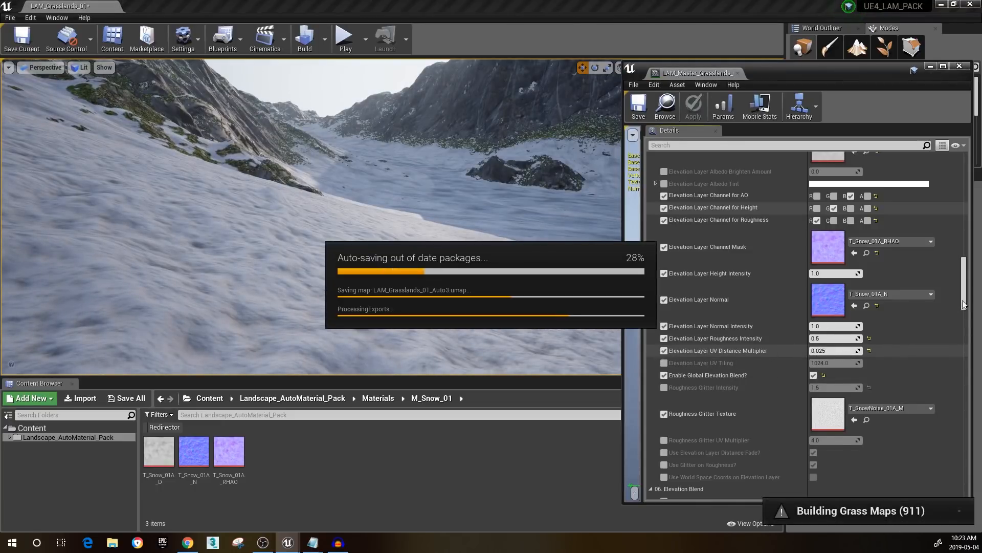
{"action": "left_click", "coordinate": [664, 363]}
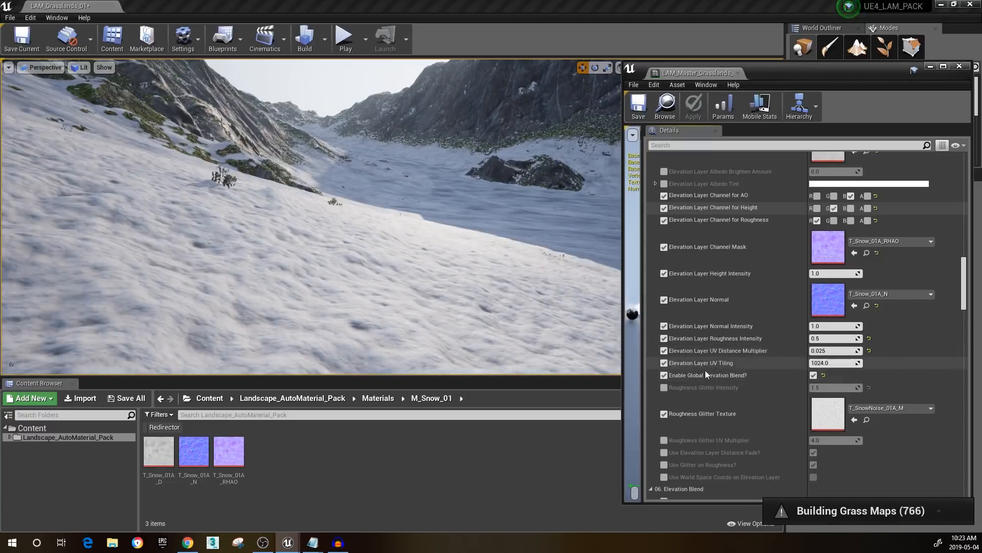
{"action": "left_click", "coordinate": [664, 387]}
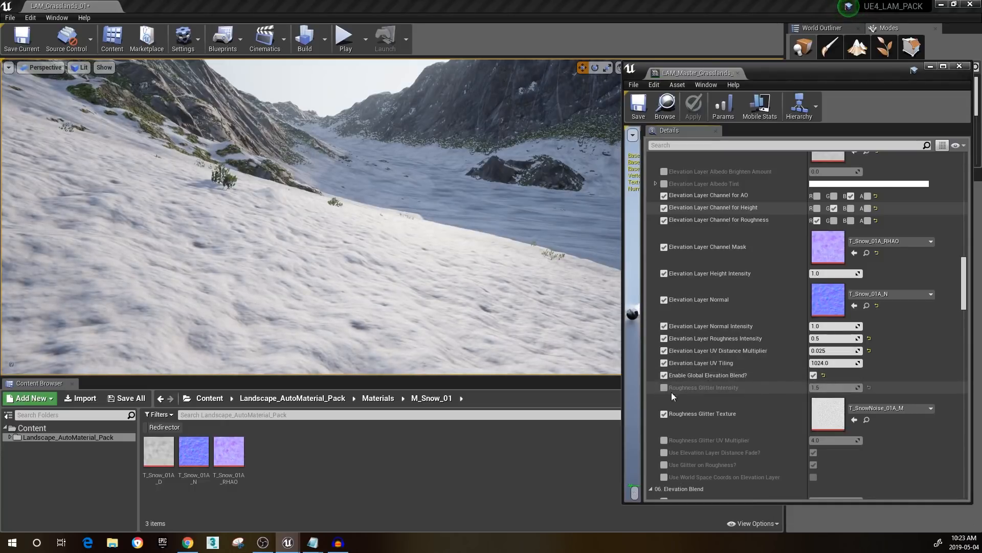
Display the snowy terrain in the Roughness buffer visualization and enable the Roughness Glitter UV Multiplier override
{"action": "mouse_move", "coordinate": [393, 294]}
{"action": "right_mouse_down"}
{"action": "mouse_move", "coordinate": [392, 317]}
{"action": "mouse_move", "coordinate": [425, 272]}
{"action": "mouse_move", "coordinate": [396, 293]}
{"action": "right_mouse_up"}
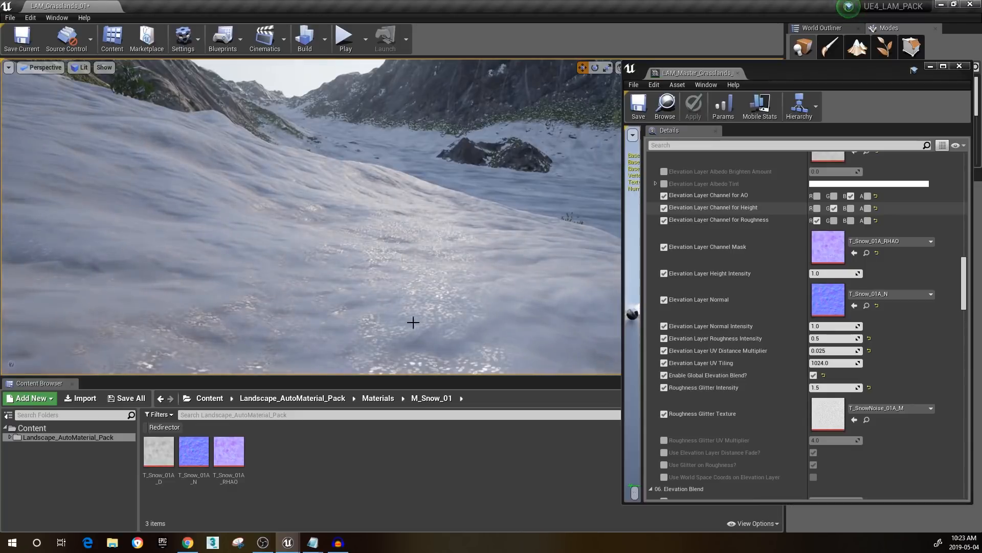
{"action": "left_click", "coordinate": [80, 67]}
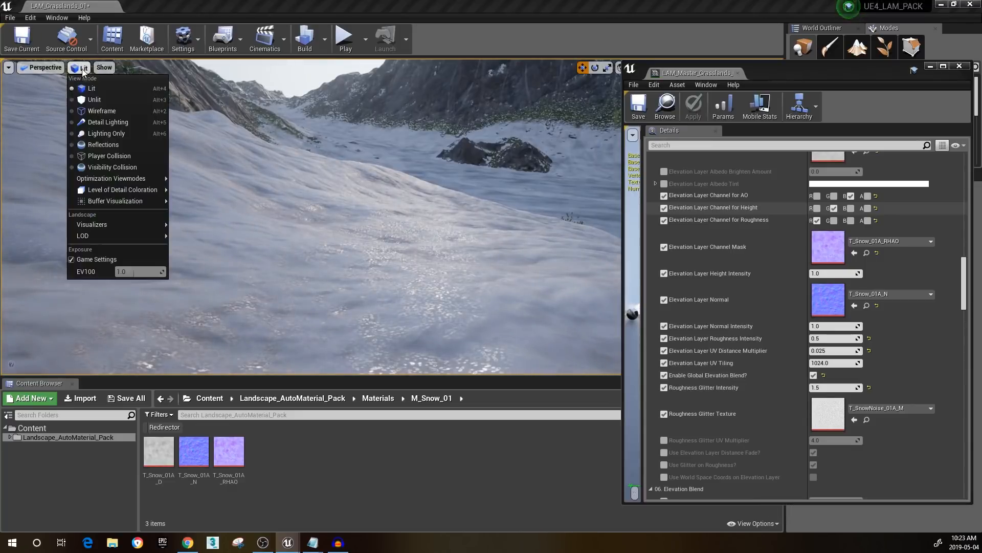
{"action": "mouse_move", "coordinate": [114, 201]}
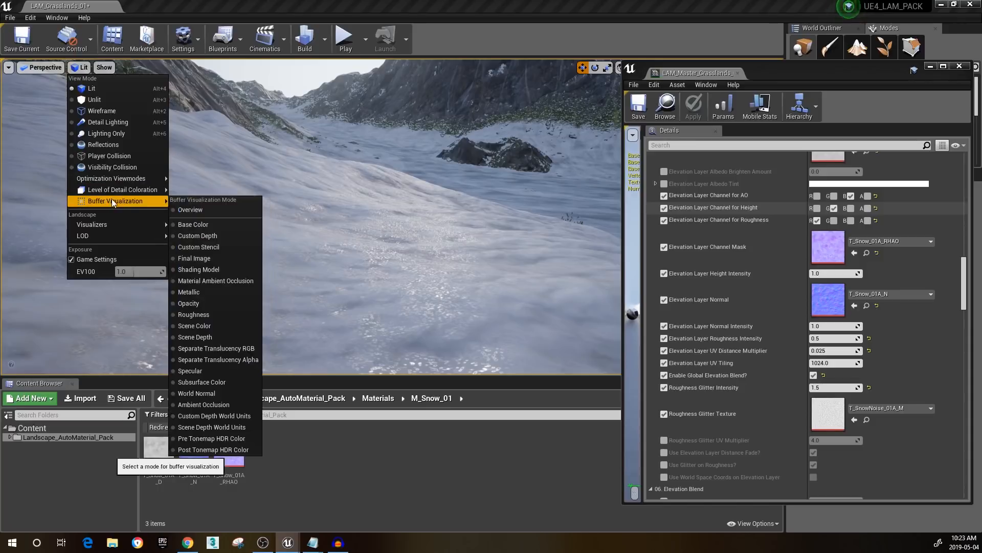
{"action": "left_click", "coordinate": [193, 314]}
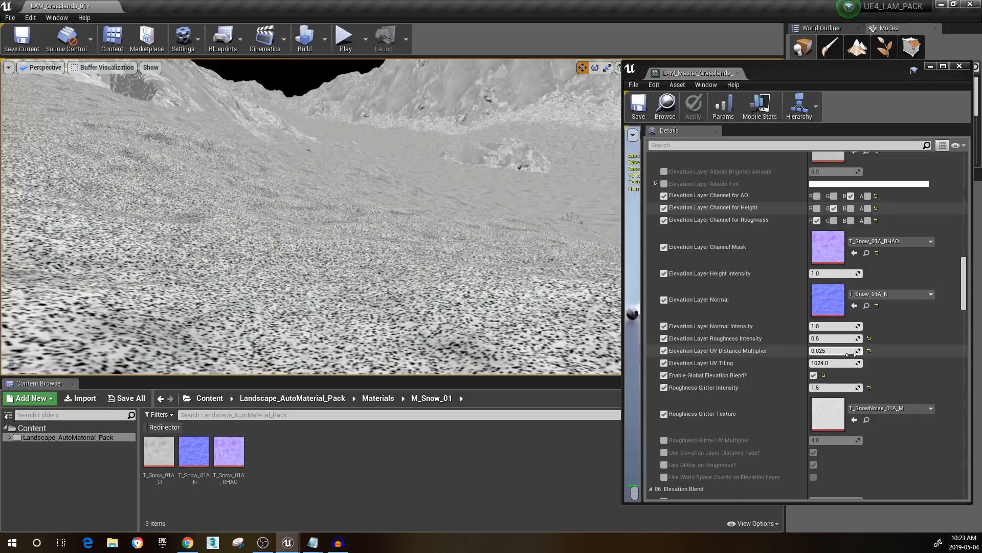
{"action": "scroll", "coordinate": [852, 381], "scroll_direction": "down", "scroll_amount": 2}
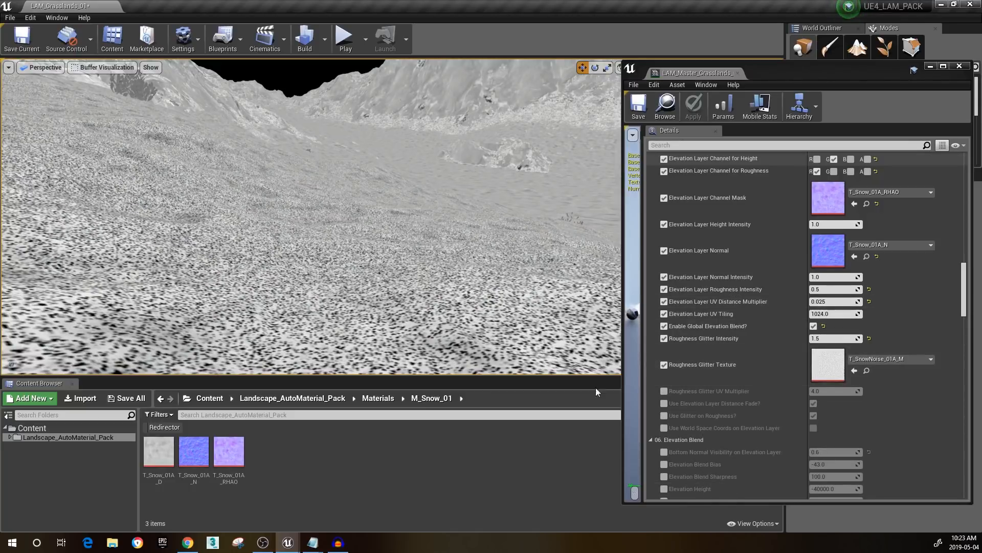
{"action": "left_click", "coordinate": [664, 391]}
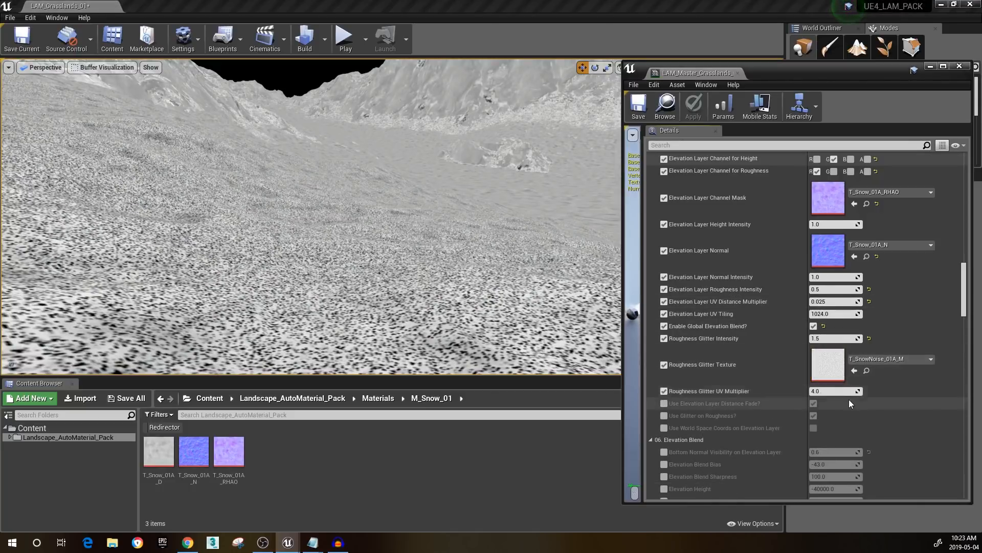
Compare Roughness Glitter Intensity values of 4 and 3 in the roughness visualization of the snow
{"action": "left_click", "coordinate": [825, 338]}
{"action": "type", "text": "4"}
{"action": "key", "text": "Return"}
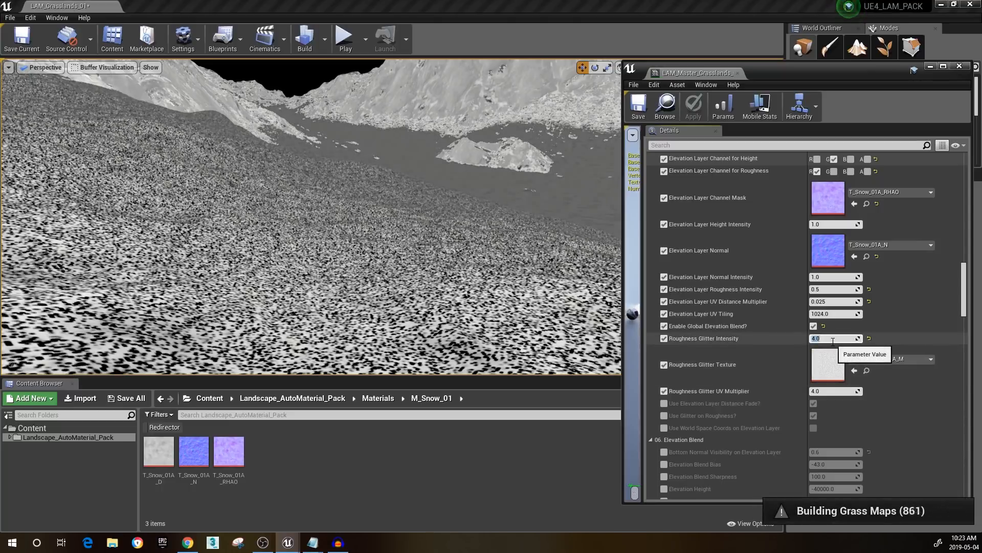
{"action": "type", "text": "3"}
{"action": "key", "text": "Return"}
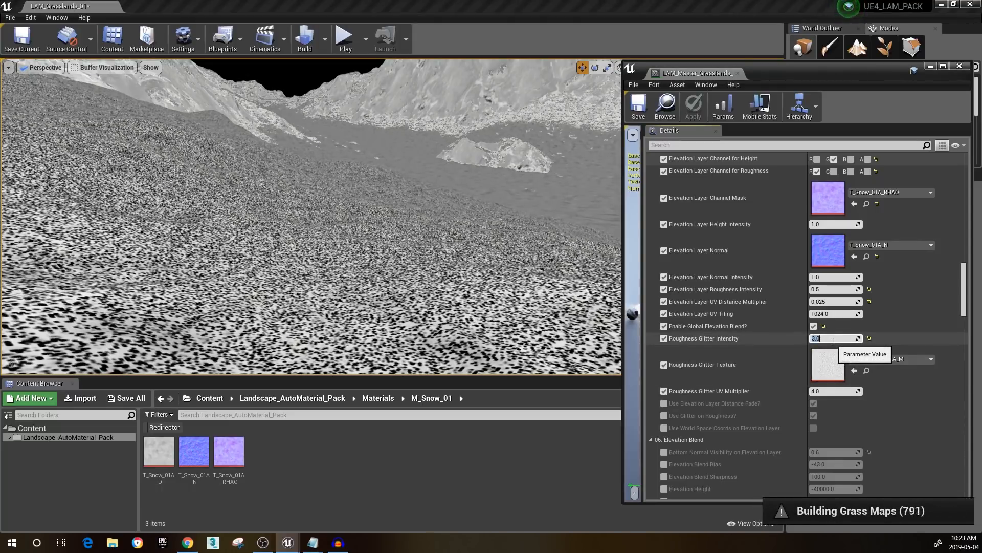
{"action": "type", "text": "4"}
{"action": "key", "text": "Return"}
Compare Roughness Glitter Intensity values of 0 and 1 in the roughness visualization of the snow
{"action": "type", "text": "0"}
{"action": "key", "text": "Return"}
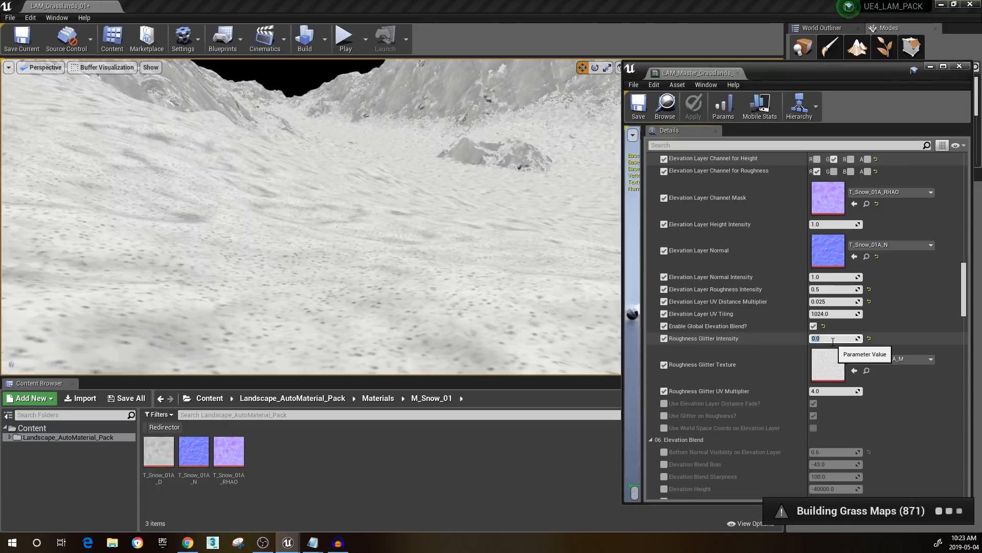
{"action": "type", "text": "1"}
{"action": "key", "text": "Return"}
{"action": "type", "text": "0"}
{"action": "key", "text": "Return"}
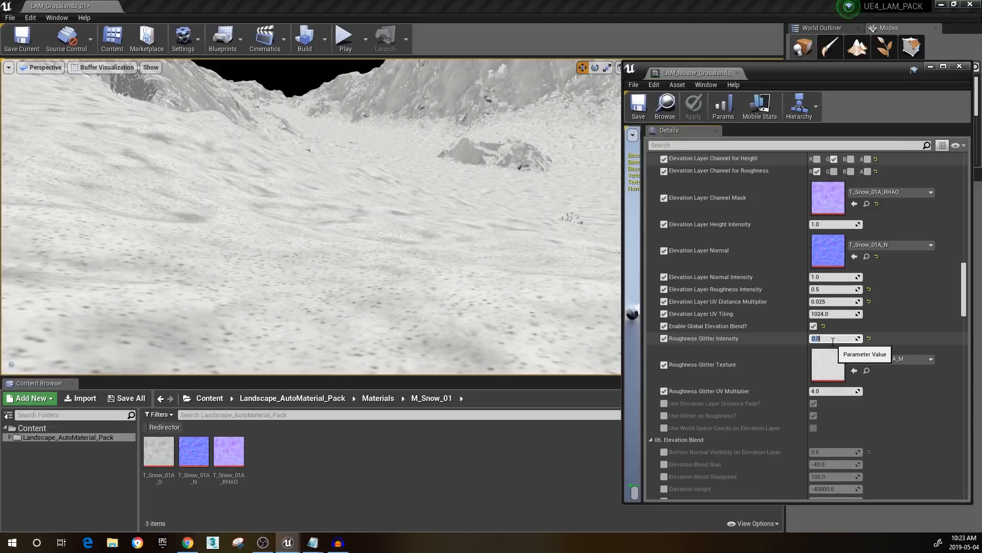
{"action": "type", "text": "1"}
{"action": "key", "text": "Return"}
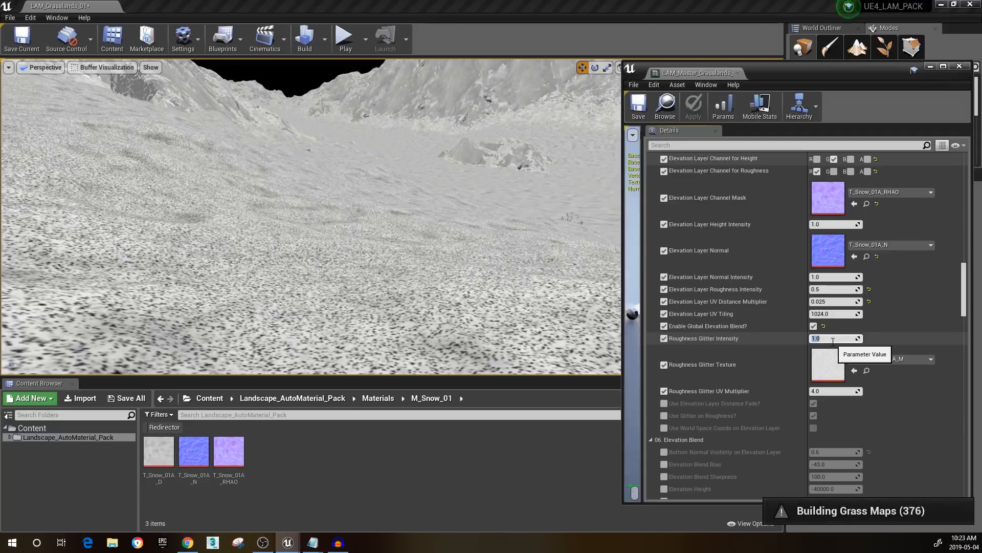
Return the viewport to Lit mode, try a Roughness Glitter Intensity of 4, and set it to 1.5
{"action": "right_click_drag", "start_coordinate": [451, 263], "coordinate": [462, 270]}
{"action": "key", "text": "alt+4"}
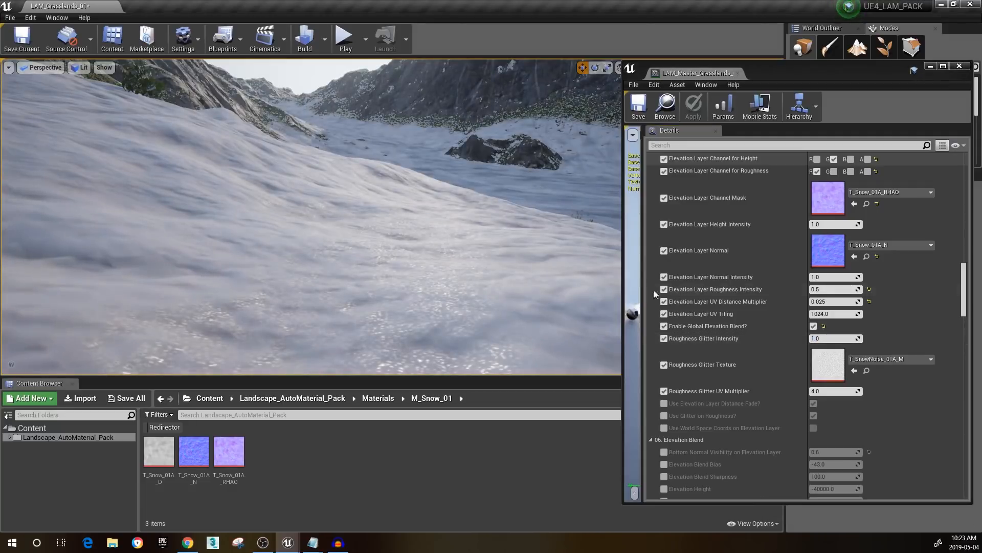
{"action": "left_click", "coordinate": [829, 338]}
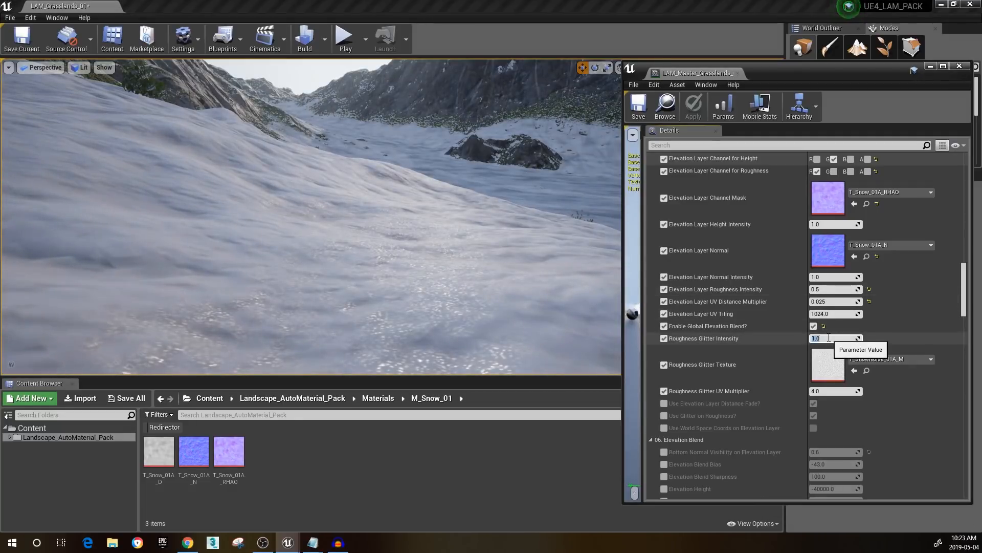
{"action": "type", "text": "4"}
{"action": "key", "text": "Return"}
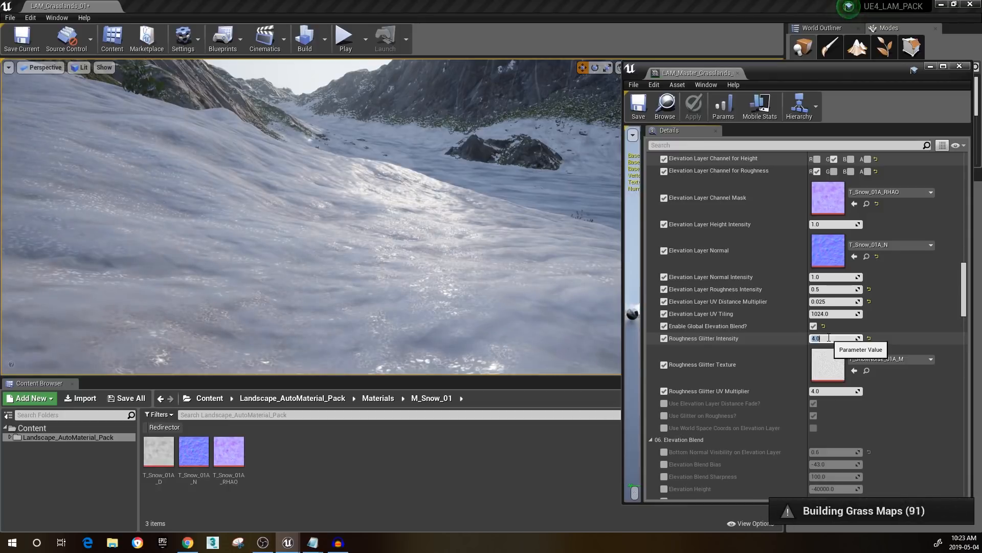
{"action": "key", "text": "Return"}
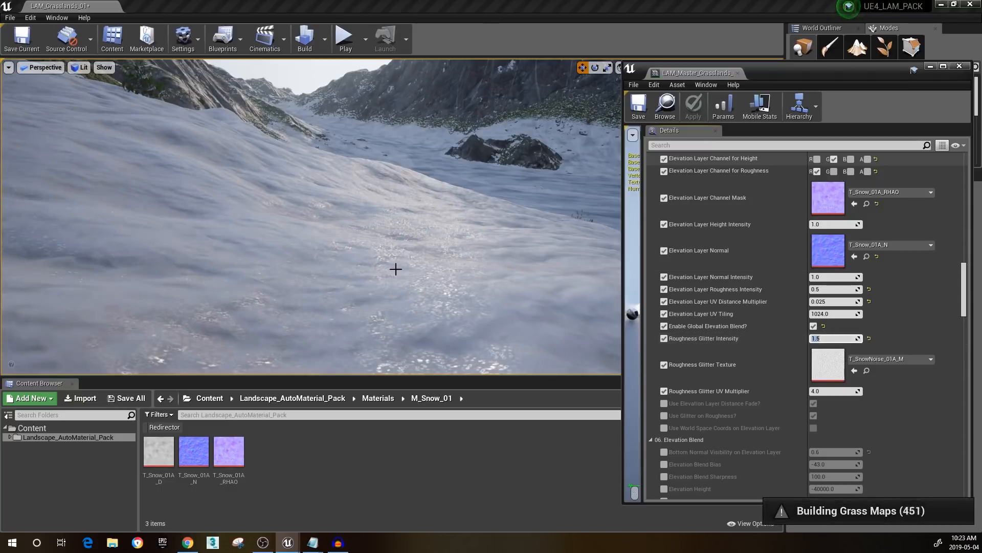
Enable the Use Elevation Layer Distance Fade override and examine the snow coverage across the mountains and valley
{"action": "mouse_move", "coordinate": [395, 268]}
{"action": "right_mouse_down"}
{"action": "mouse_move", "coordinate": [423, 240]}
{"action": "mouse_move", "coordinate": [423, 225]}
{"action": "mouse_move", "coordinate": [370, 221]}
{"action": "mouse_move", "coordinate": [358, 209]}
{"action": "mouse_move", "coordinate": [439, 190]}
{"action": "mouse_move", "coordinate": [403, 272]}
{"action": "right_mouse_up"}
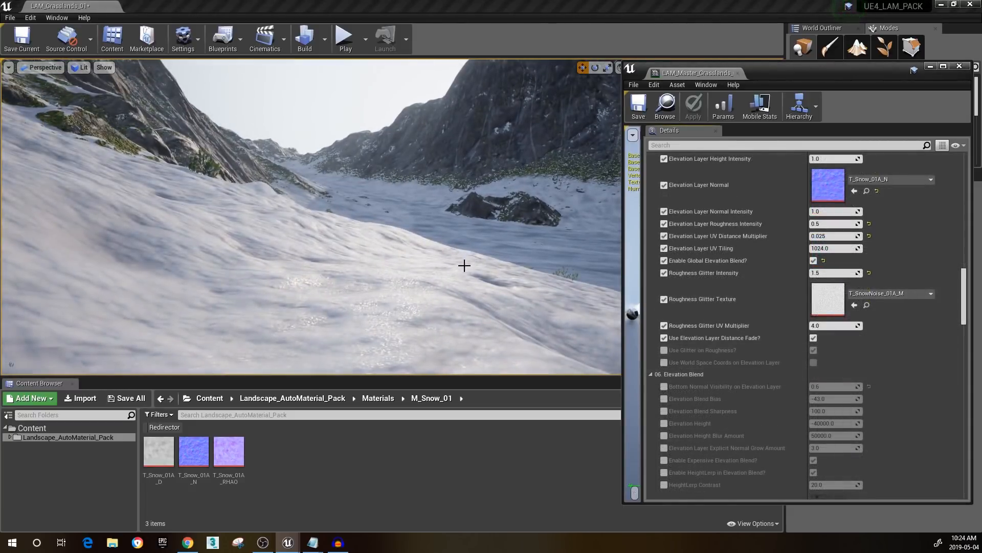
{"action": "right_click_drag", "start_coordinate": [465, 265], "coordinate": [491, 276]}
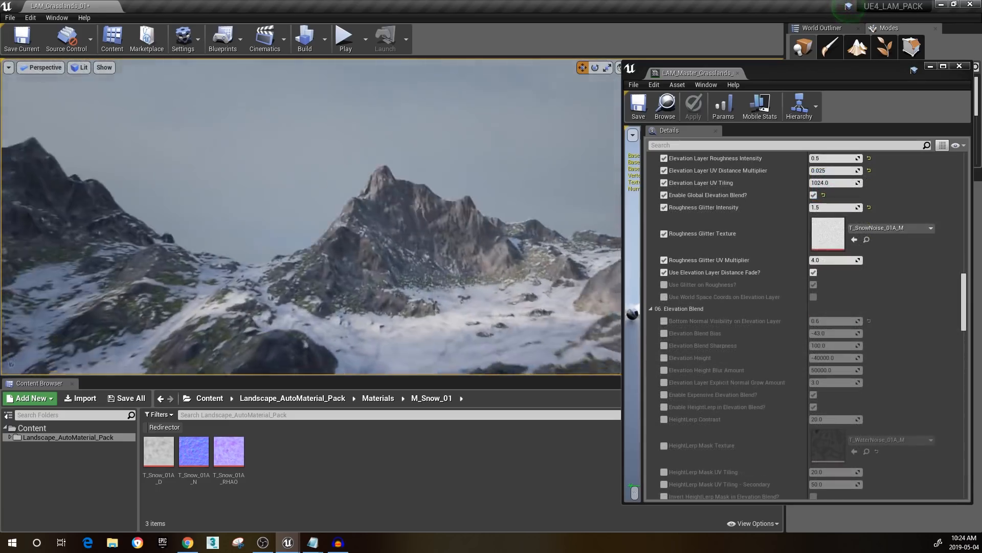
{"action": "mouse_move", "coordinate": [311, 216]}
{"action": "right_mouse_down"}
{"action": "mouse_move", "coordinate": [204, 256]}
{"action": "mouse_move", "coordinate": [174, 282]}
{"action": "mouse_move", "coordinate": [148, 230]}
{"action": "mouse_move", "coordinate": [271, 220]}
{"action": "mouse_move", "coordinate": [220, 225]}
{"action": "mouse_move", "coordinate": [302, 231]}
{"action": "mouse_move", "coordinate": [358, 210]}
{"action": "mouse_move", "coordinate": [429, 236]}
{"action": "mouse_move", "coordinate": [399, 220]}
{"action": "mouse_move", "coordinate": [319, 225]}
{"action": "right_mouse_up"}
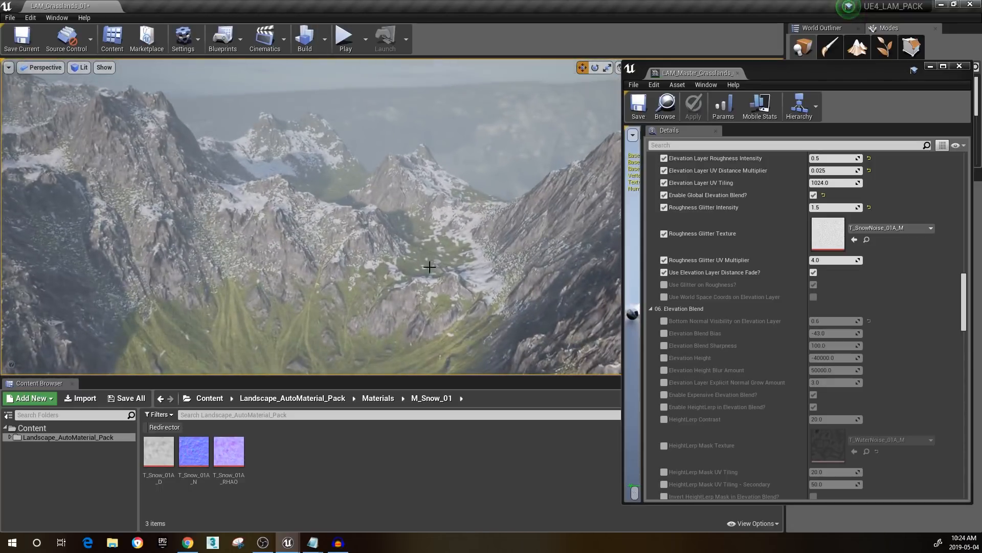
{"action": "right_click_drag", "start_coordinate": [430, 267], "coordinate": [358, 261]}
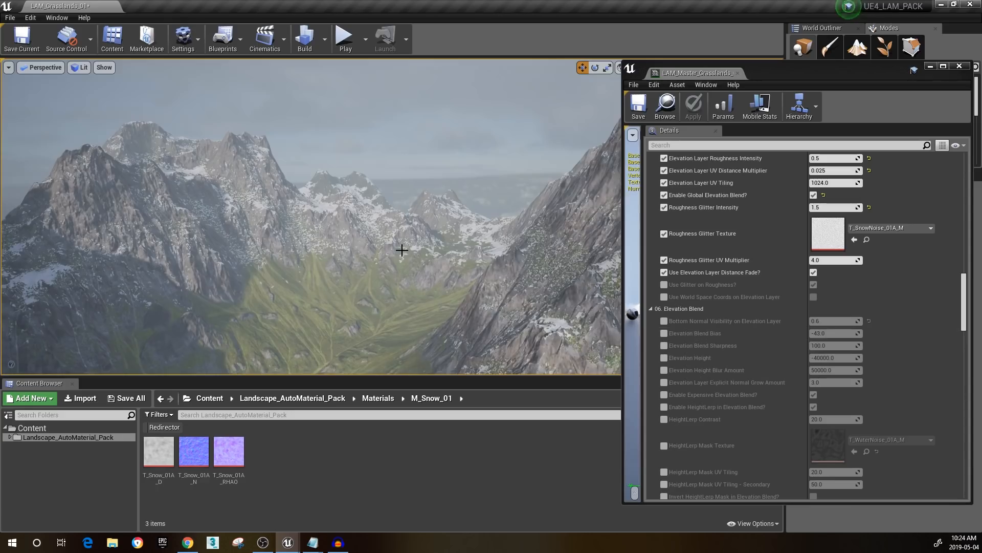
{"action": "key", "text": "w"}
{"action": "right_click_drag", "start_coordinate": [401, 250], "coordinate": [596, 258]}
Inspect the T_WaterNoise_01A_M texture of the HeightLerp mask, close it, and enable the HeightLerp Mask Texture override
{"action": "scroll", "coordinate": [807, 387], "scroll_direction": "down", "scroll_amount": 3}
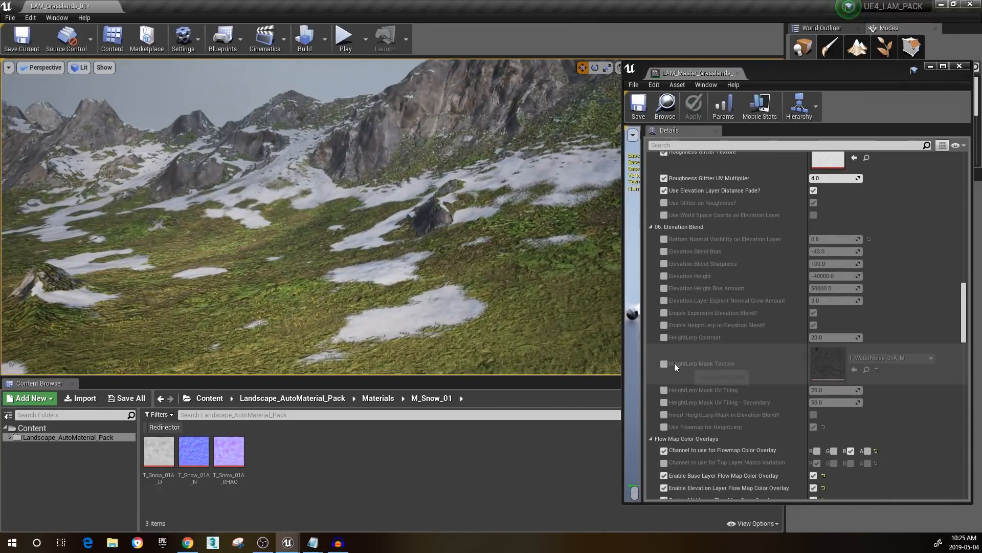
{"action": "double_click", "coordinate": [840, 362]}
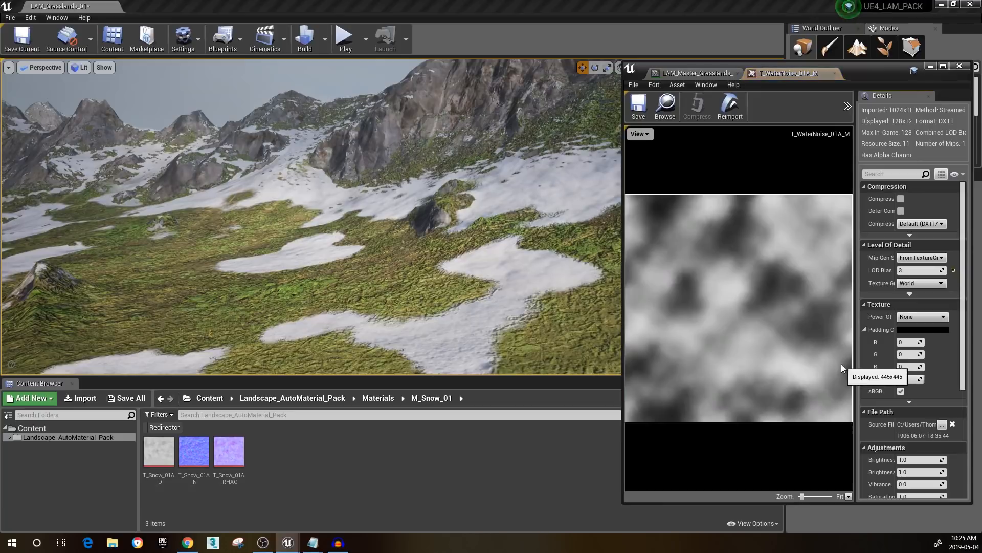
{"action": "scroll", "coordinate": [752, 303], "scroll_direction": "down", "scroll_amount": 2}
{"action": "scroll", "coordinate": [748, 308], "scroll_direction": "up", "scroll_amount": 3}
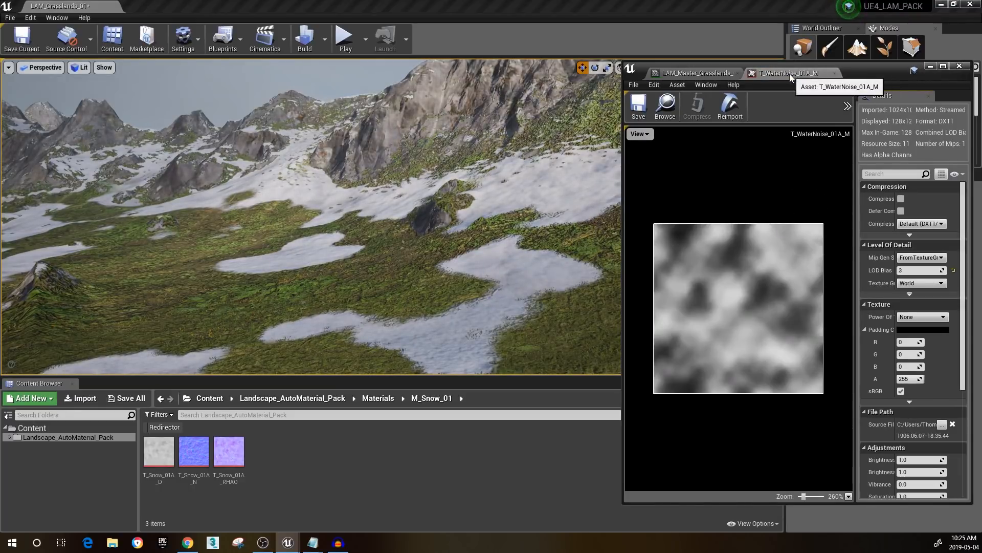
{"action": "right_click_drag", "start_coordinate": [329, 236], "coordinate": [284, 261]}
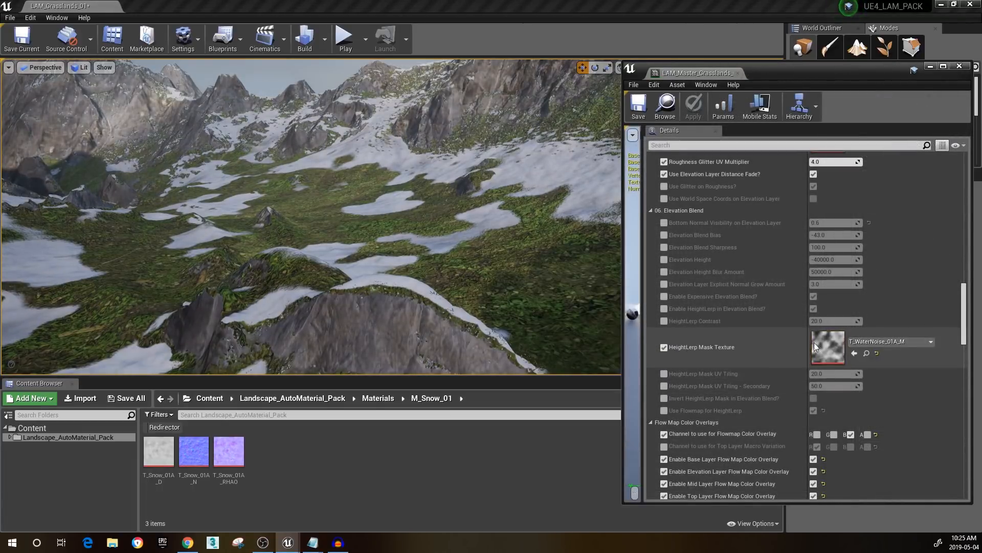
Enable the overrides for HeightLerp Mask UV Tiling and its Secondary tiling, and view the whole snowy valley
{"action": "left_click", "coordinate": [663, 373]}
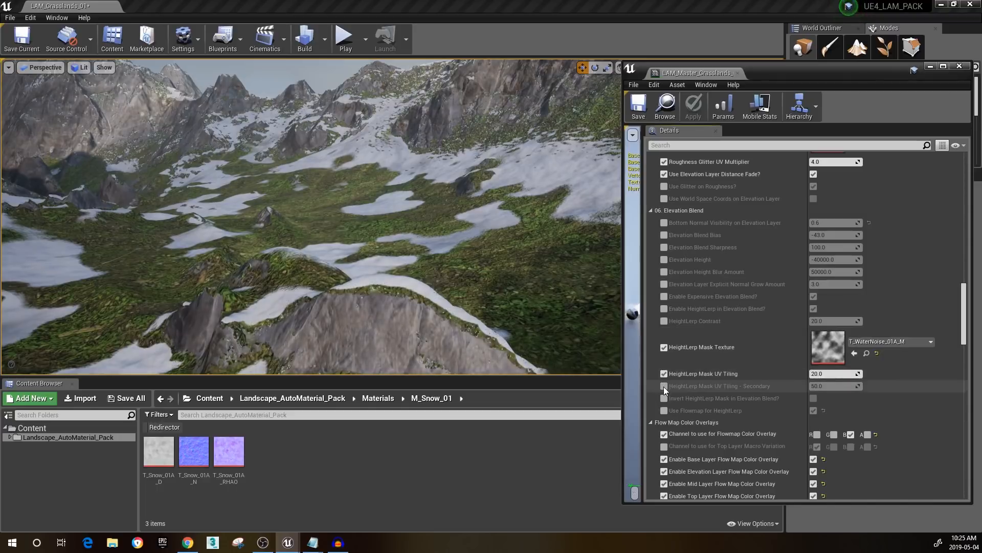
{"action": "left_click", "coordinate": [664, 385]}
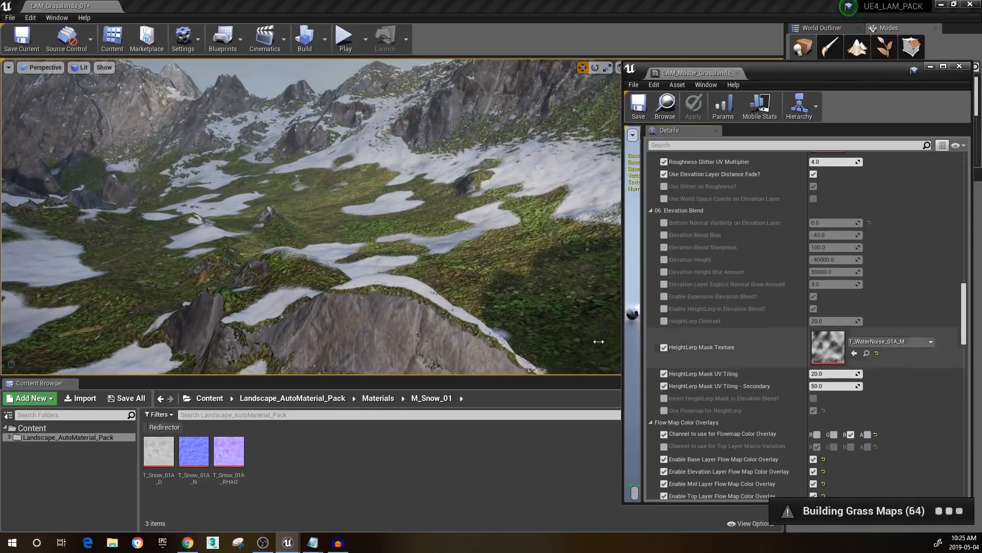
{"action": "mouse_move", "coordinate": [408, 254]}
{"action": "right_mouse_down"}
{"action": "mouse_move", "coordinate": [408, 318]}
{"action": "mouse_move", "coordinate": [408, 254]}
{"action": "right_mouse_up"}
{"action": "key", "text": "s"}
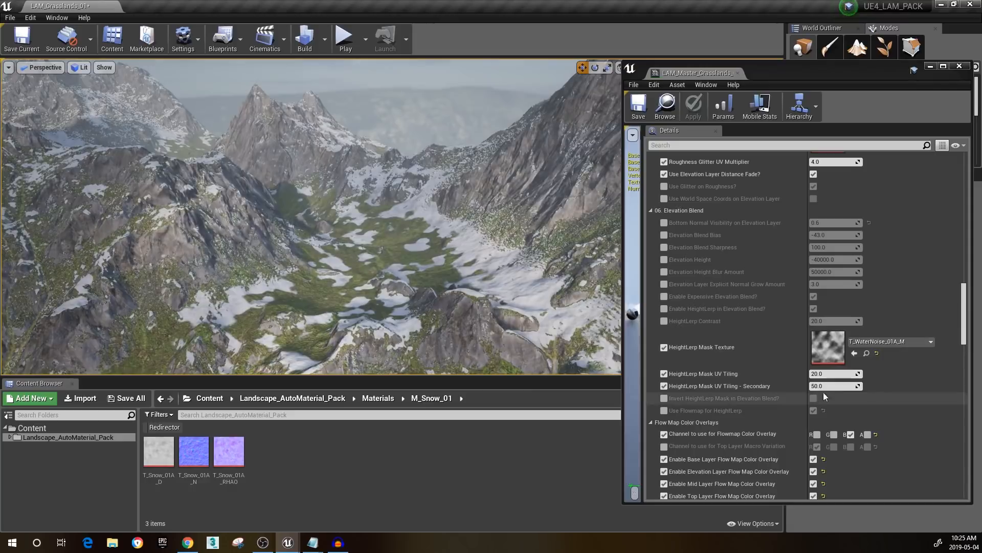
Try HeightLerp Mask UV Tiling values of 1, 10, 20, 30 and 100 on the valley's snow patches
{"action": "left_click", "coordinate": [831, 374]}
{"action": "type", "text": "1"}
{"action": "key", "text": "Return"}
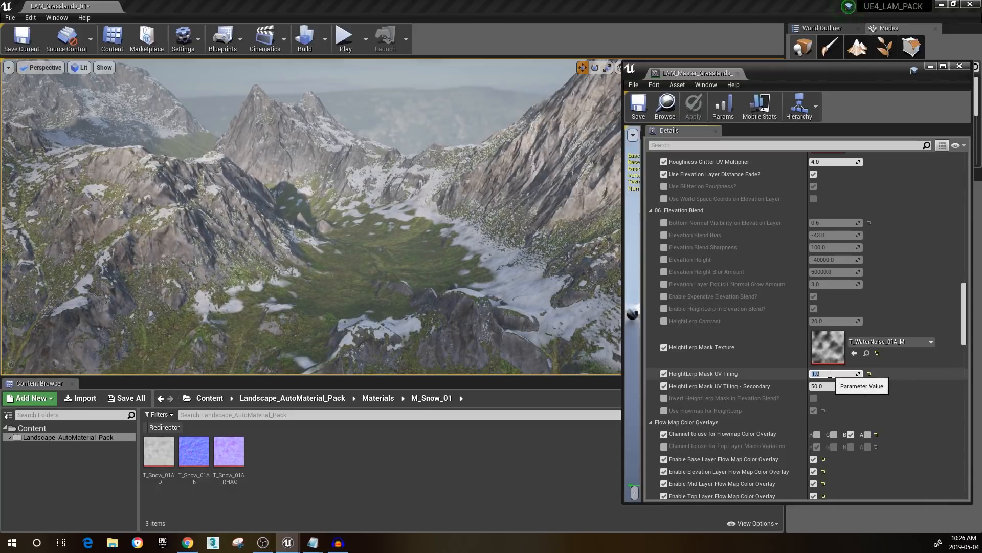
{"action": "key", "text": "Return"}
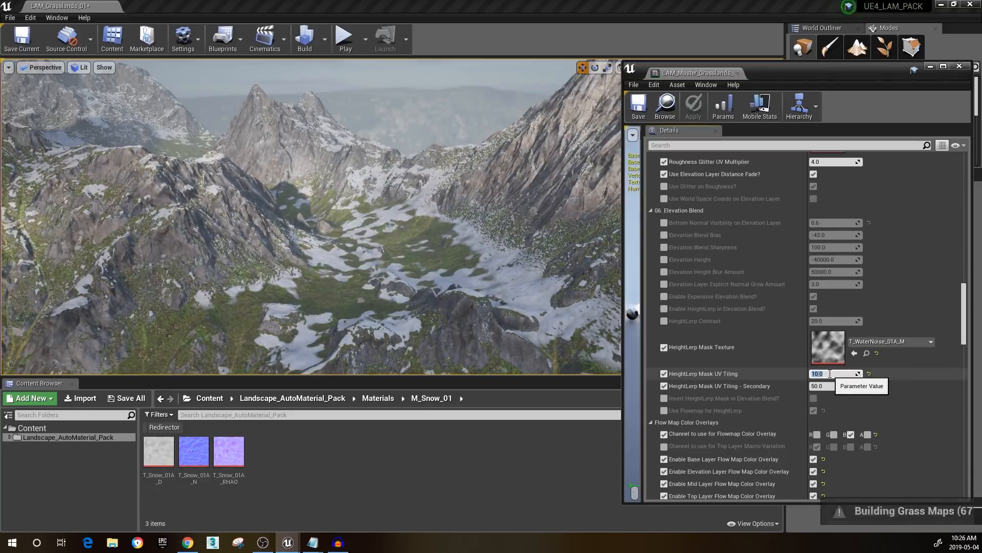
{"action": "type", "text": "20"}
{"action": "key", "text": "Return"}
{"action": "key", "text": "Return"}
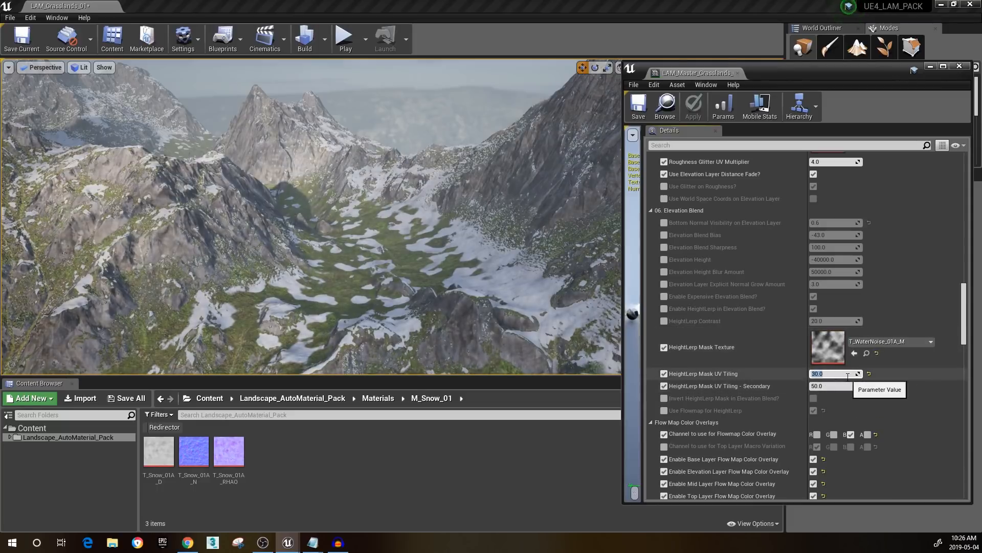
{"action": "key", "text": "Return"}
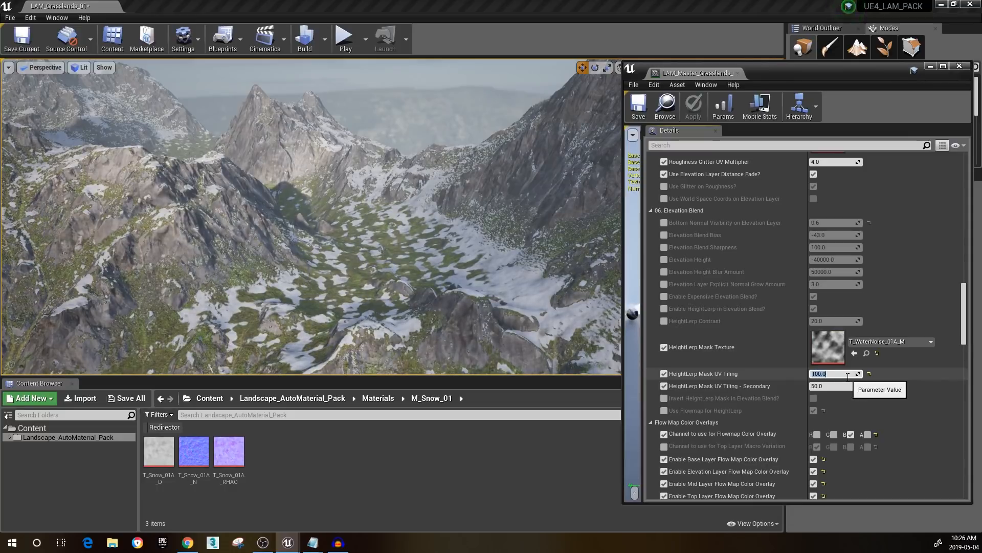
Set HeightLerp Mask UV Tiling to 20, try another value for the Secondary tiling, and restore the Secondary to 50
{"action": "type", "text": "200"}
{"action": "key", "text": "Return"}
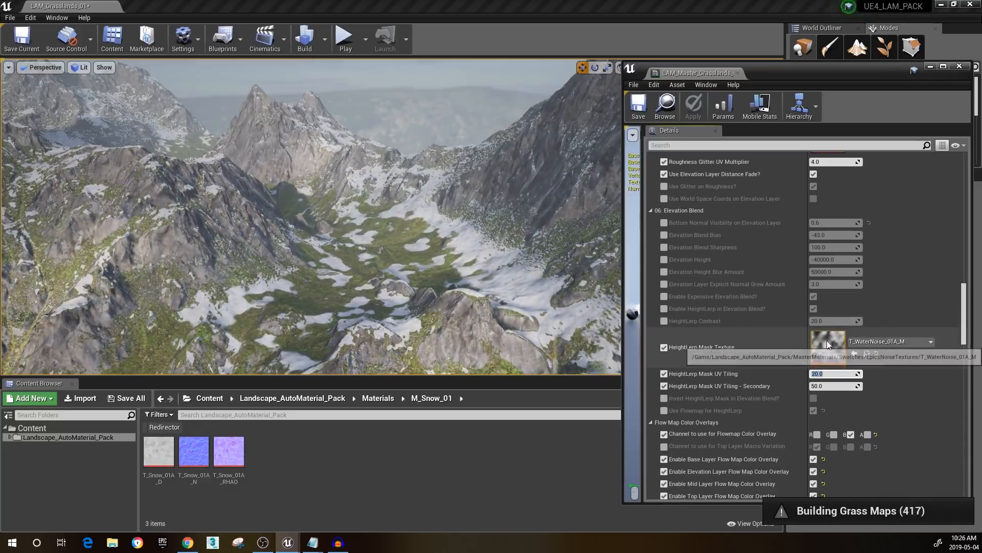
{"action": "left_click", "coordinate": [815, 373]}
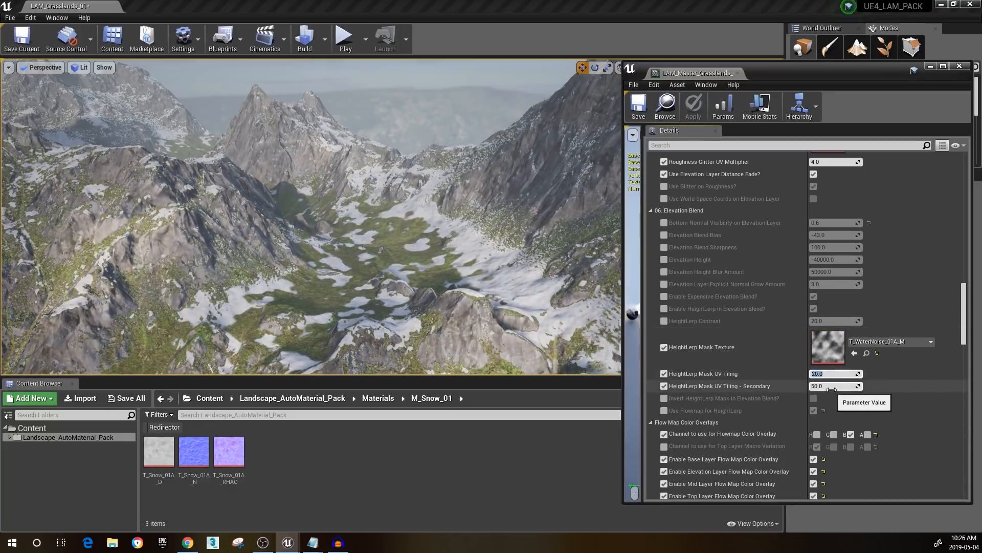
{"action": "key", "text": "Tab"}
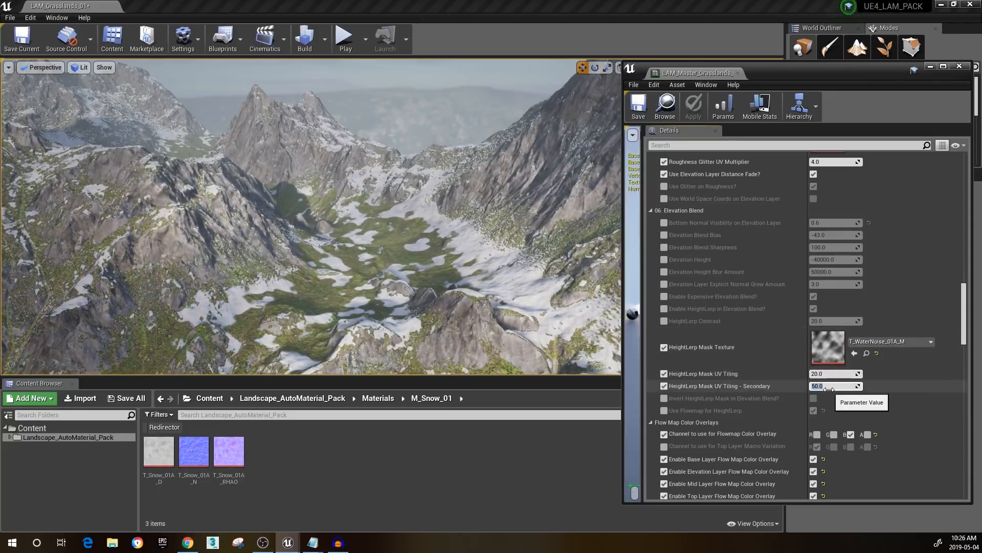
{"action": "key", "text": "Return"}
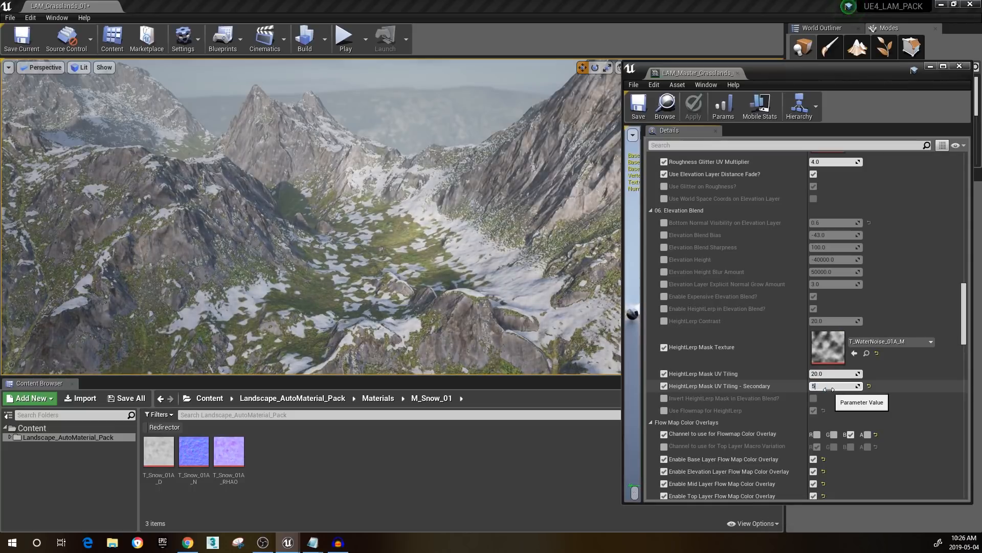
{"action": "key", "text": "Return"}
Examine the snow patches across the valley floor and the surrounding mountain slopes from several viewpoints
{"action": "key", "text": "w"}
{"action": "right_click_drag", "start_coordinate": [434, 150], "coordinate": [434, 150]}
{"action": "key", "text": "w"}
{"action": "right_click_drag", "start_coordinate": [410, 221], "coordinate": [410, 221]}
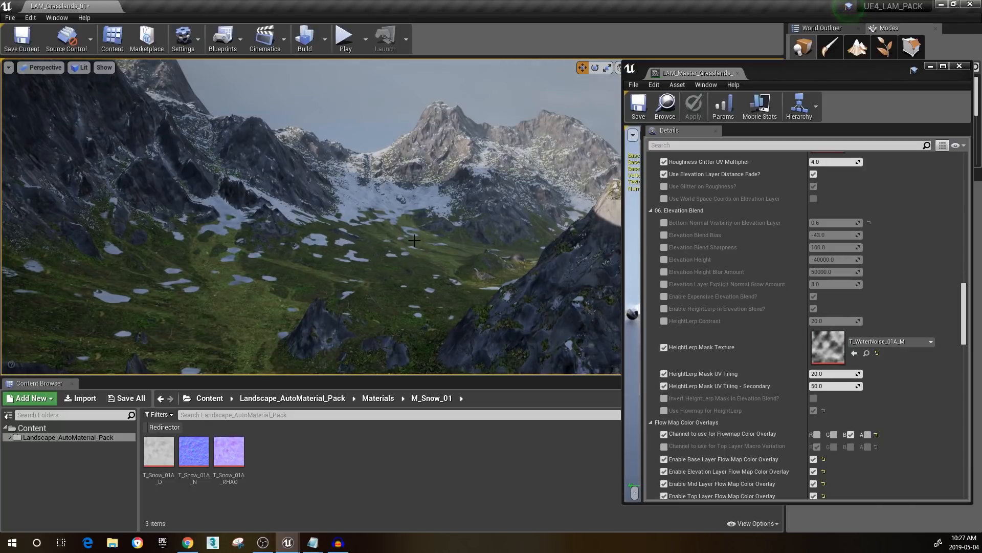
{"action": "right_click_drag", "start_coordinate": [379, 198], "coordinate": [619, 230]}
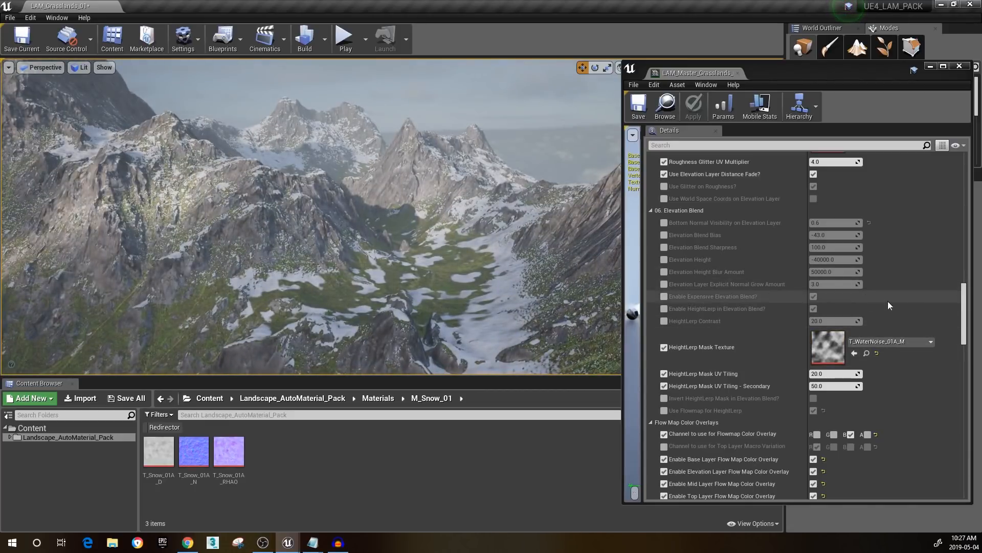
{"action": "scroll", "coordinate": [912, 350], "scroll_direction": "up", "scroll_amount": 1}
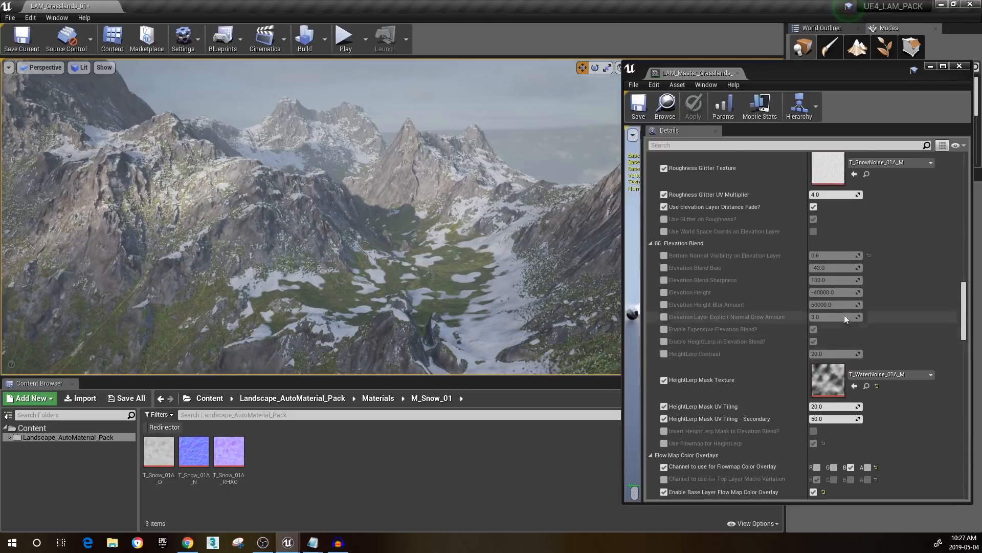
{"action": "mouse_move", "coordinate": [583, 238]}
{"action": "right_mouse_down"}
{"action": "mouse_move", "coordinate": [614, 256]}
{"action": "mouse_move", "coordinate": [573, 238]}
{"action": "right_mouse_up"}
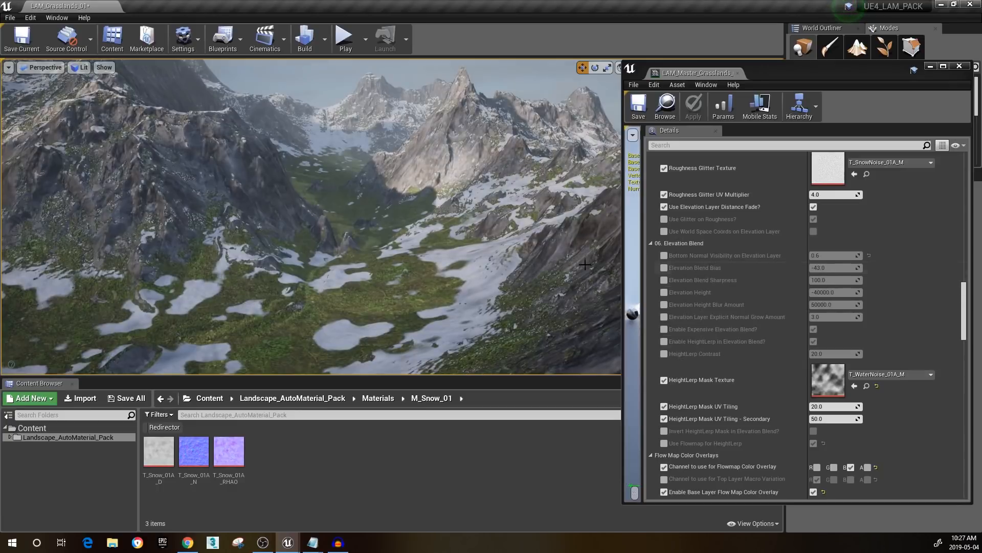
{"action": "right_click_drag", "start_coordinate": [476, 248], "coordinate": [521, 252]}
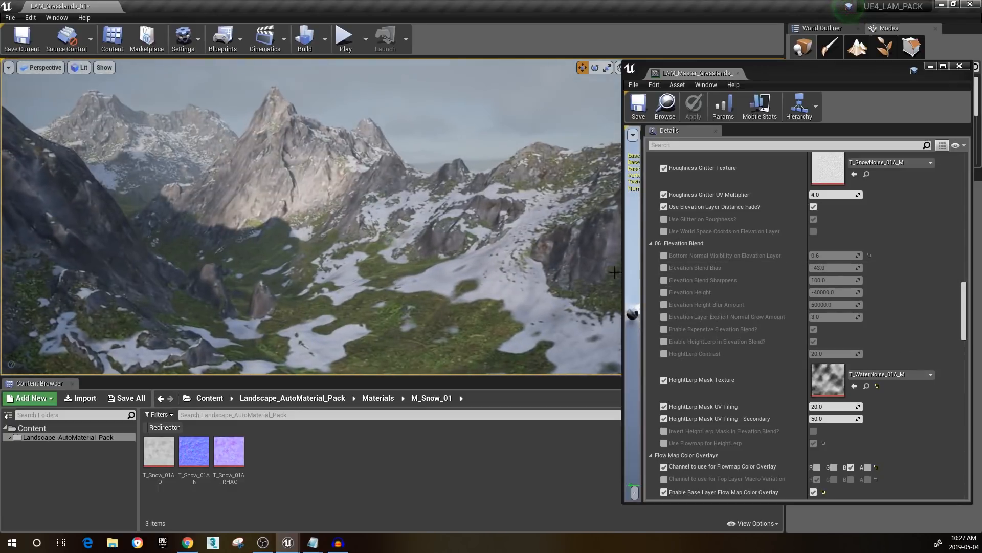
{"action": "right_click_drag", "start_coordinate": [311, 217], "coordinate": [258, 199]}
{"action": "key", "text": "w"}
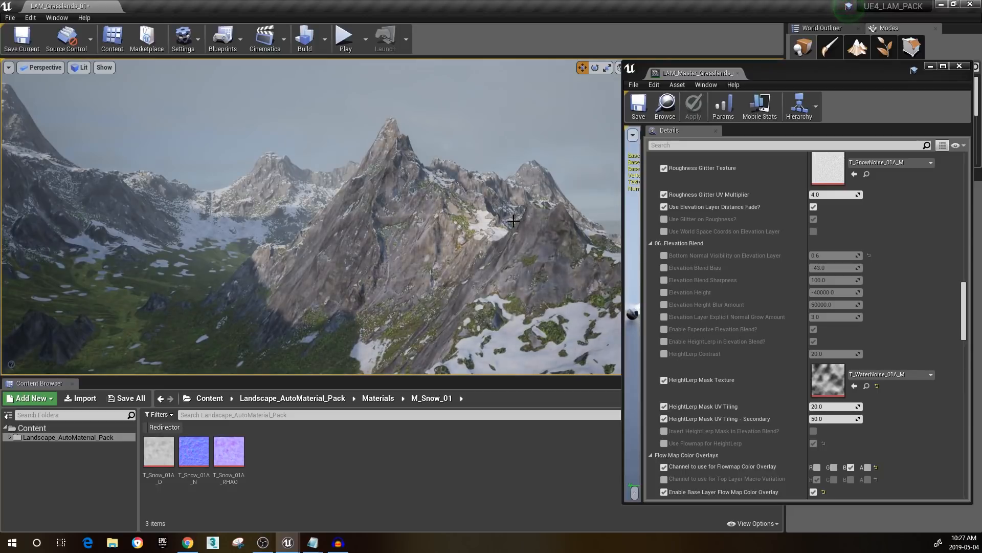
{"action": "right_click_drag", "start_coordinate": [455, 204], "coordinate": [425, 220]}
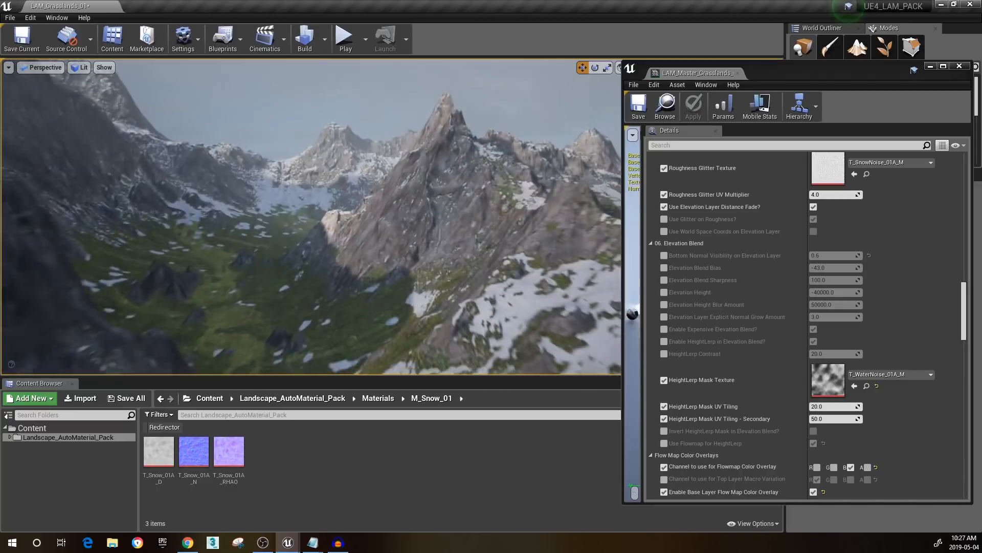
Enable the Elevation Blend Bias override, set it to 0, and view the snow coverage on the mountains
{"action": "left_click", "coordinate": [664, 267]}
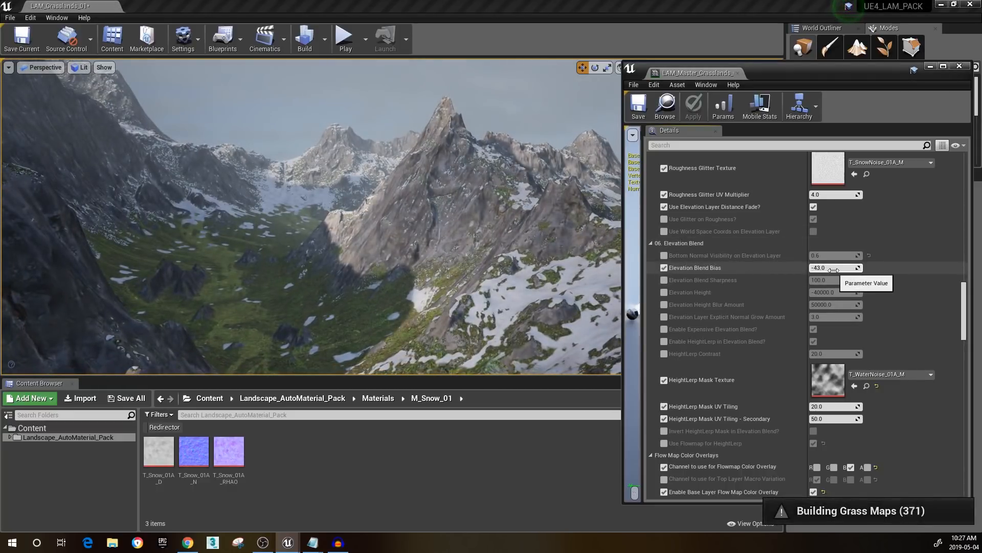
{"action": "left_click", "coordinate": [834, 269]}
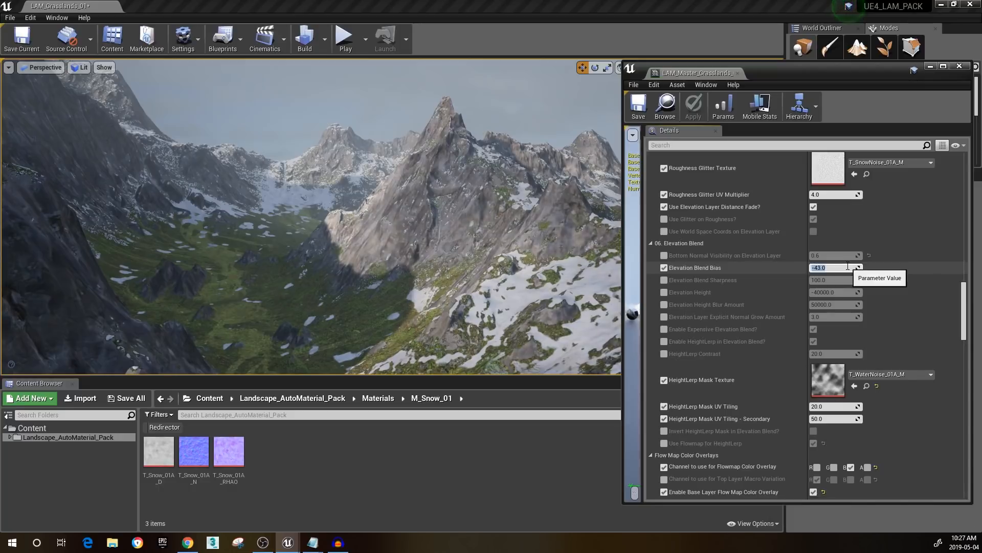
{"action": "type", "text": "0"}
{"action": "key", "text": "Return"}
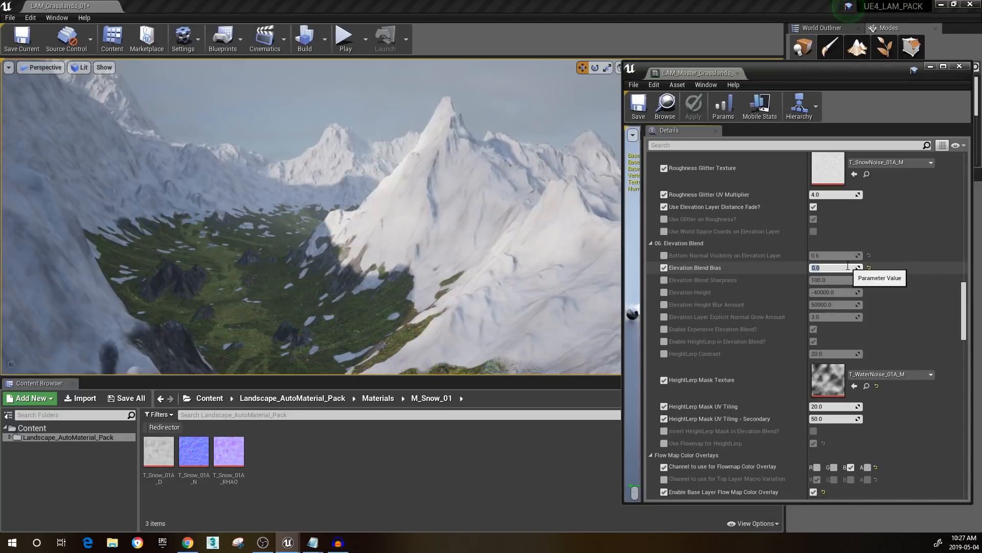
{"action": "right_click_drag", "start_coordinate": [457, 221], "coordinate": [431, 225]}
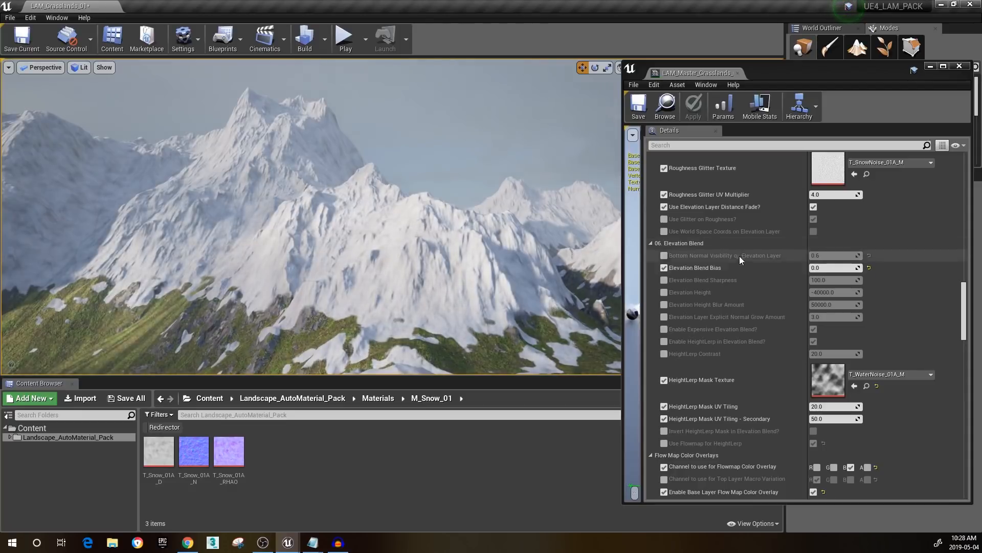
Try Elevation Blend Bias values of -40 and -30 on the mountainside, and return the bias to -43
{"action": "left_click", "coordinate": [823, 268]}
{"action": "type", "text": "-40"}
{"action": "key", "text": "Return"}
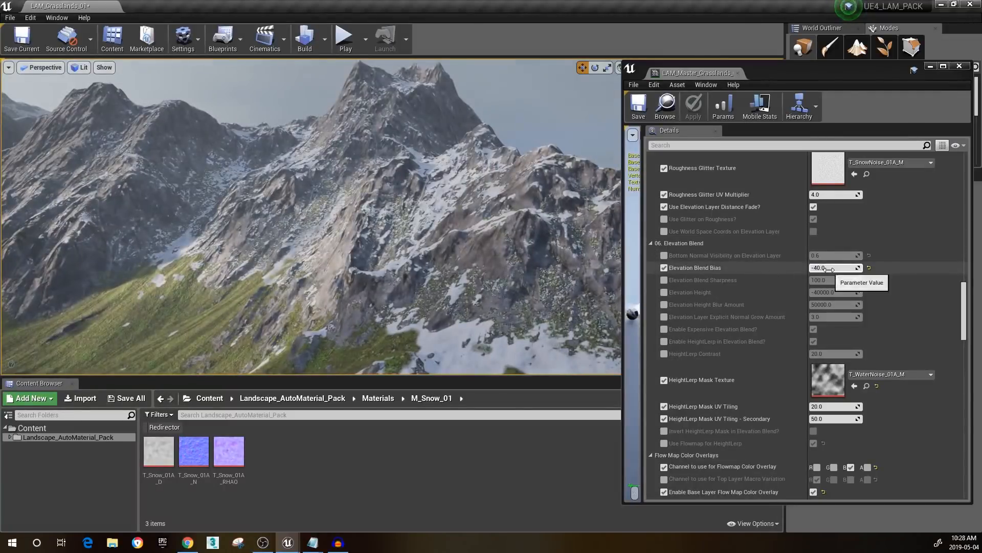
{"action": "left_click", "coordinate": [824, 268]}
{"action": "type", "text": "-"}
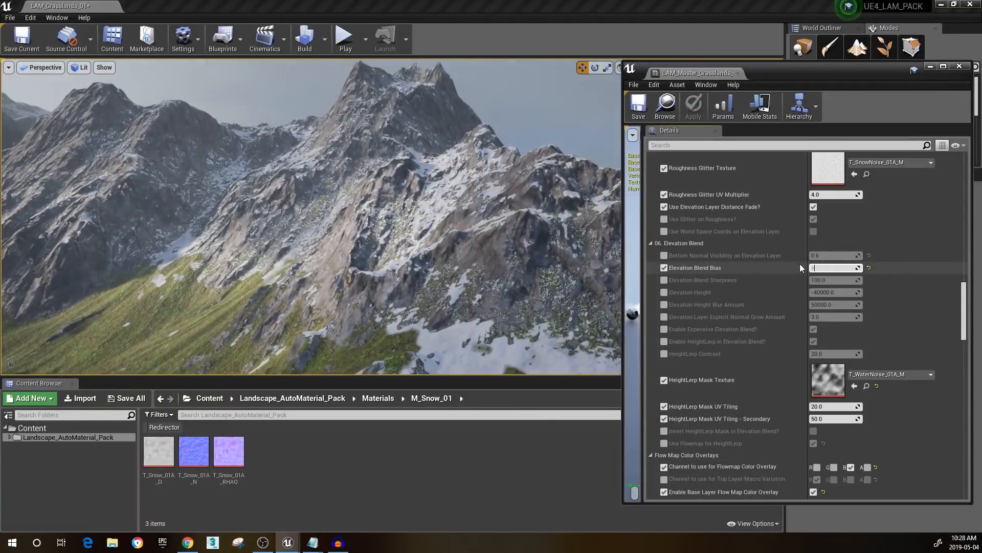
{"action": "type", "text": "30"}
{"action": "key", "text": "Return"}
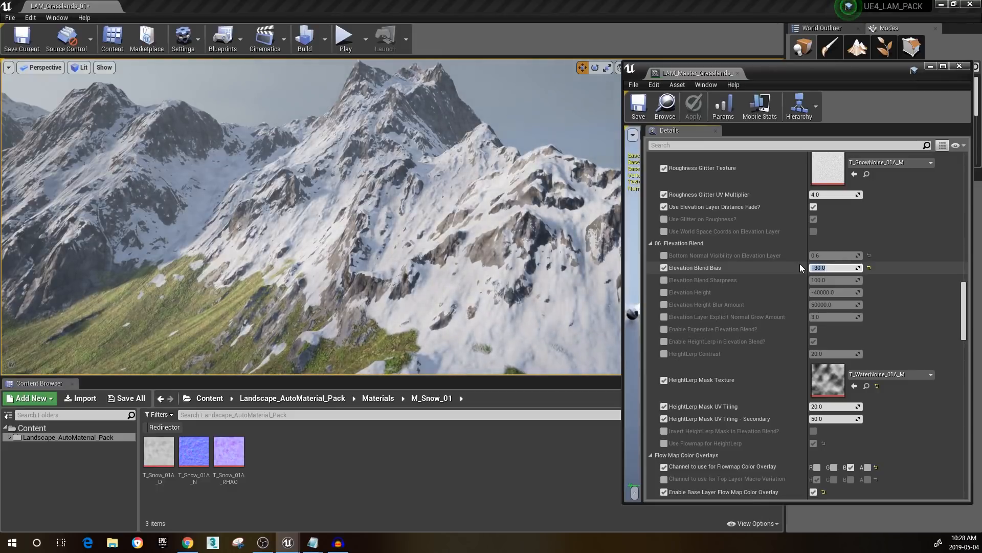
{"action": "type", "text": "-43"}
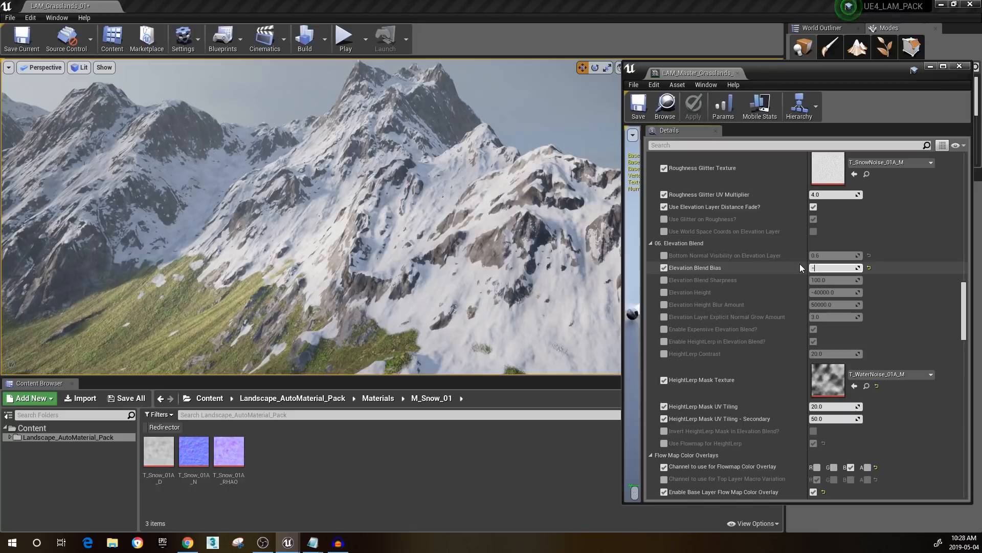
{"action": "key", "text": "Return"}
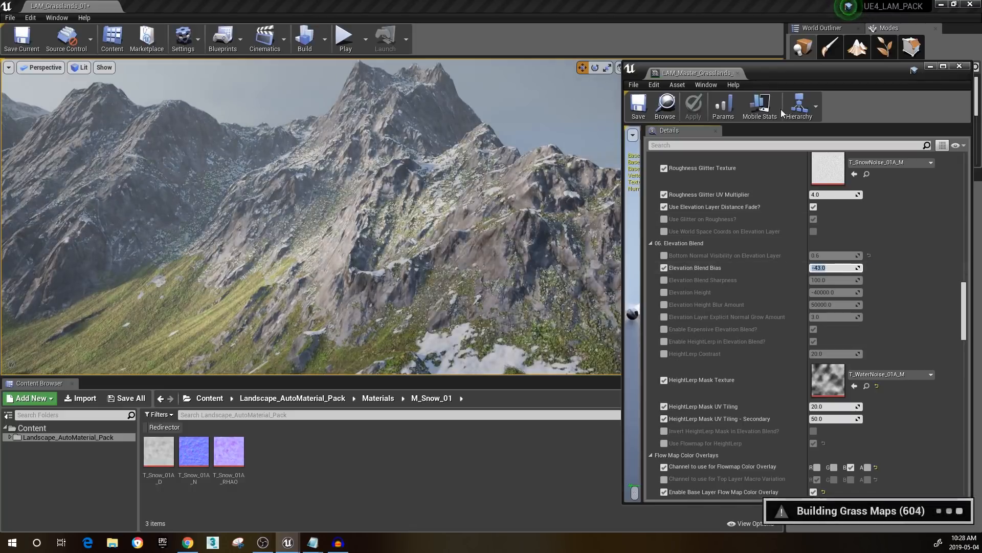
Inspect the snow edges on the rocky slopes, enable the Elevation Blend Sharpness override, and set it to 10
{"action": "right_click_drag", "start_coordinate": [461, 169], "coordinate": [589, 174]}
{"action": "right_click_drag", "start_coordinate": [307, 205], "coordinate": [383, 247]}
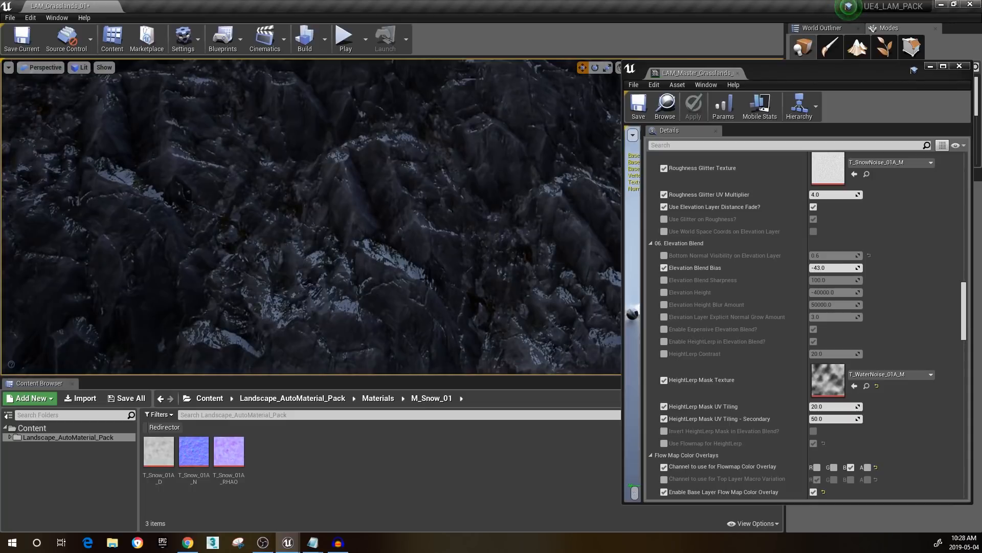
{"action": "right_click_drag", "start_coordinate": [425, 279], "coordinate": [368, 239]}
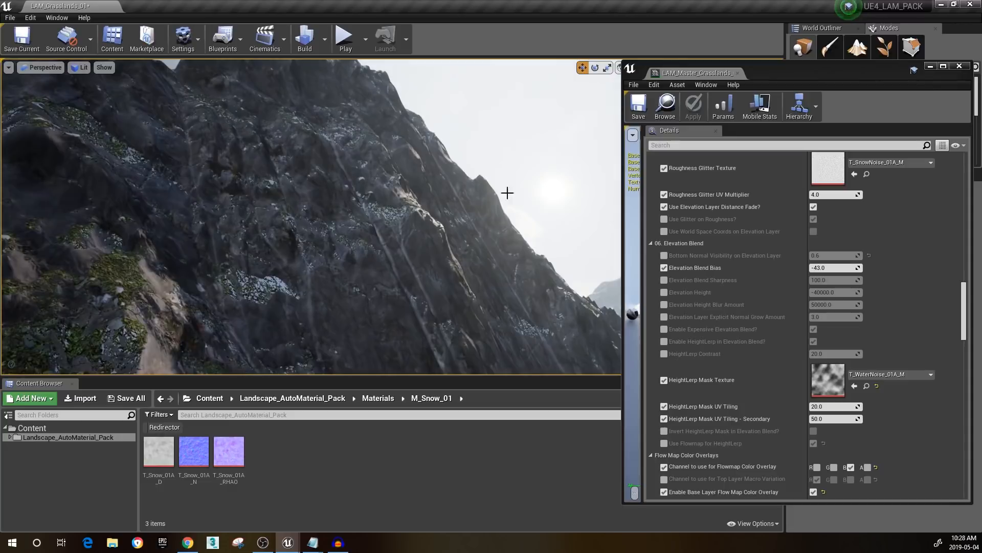
{"action": "right_click_drag", "start_coordinate": [434, 179], "coordinate": [410, 185]}
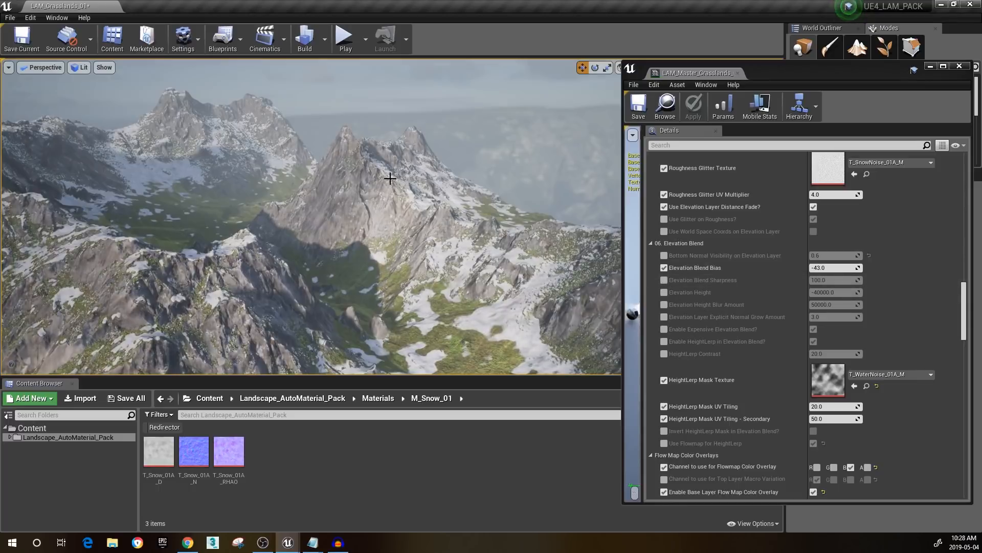
{"action": "right_click_drag", "start_coordinate": [354, 193], "coordinate": [464, 203]}
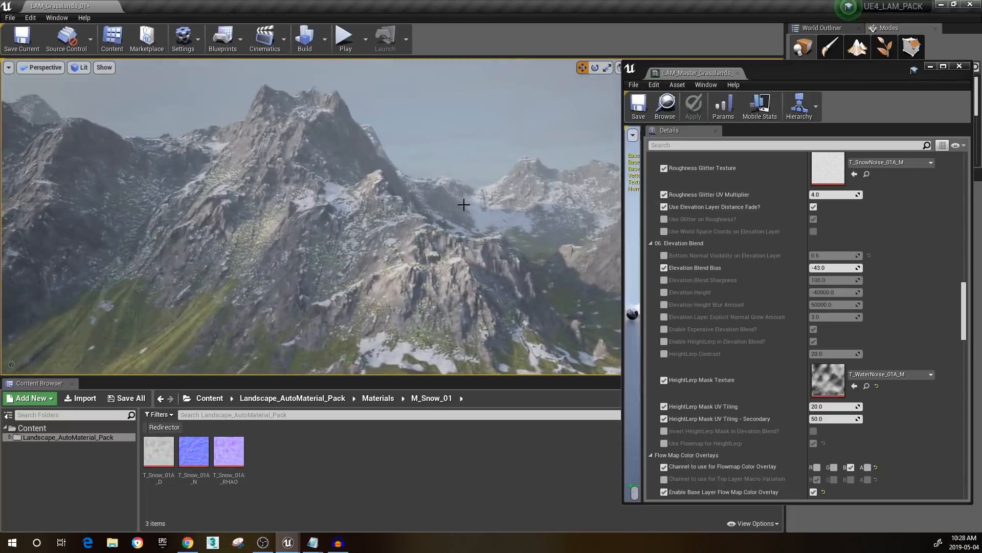
{"action": "left_click", "coordinate": [664, 280]}
{"action": "left_click", "coordinate": [824, 280]}
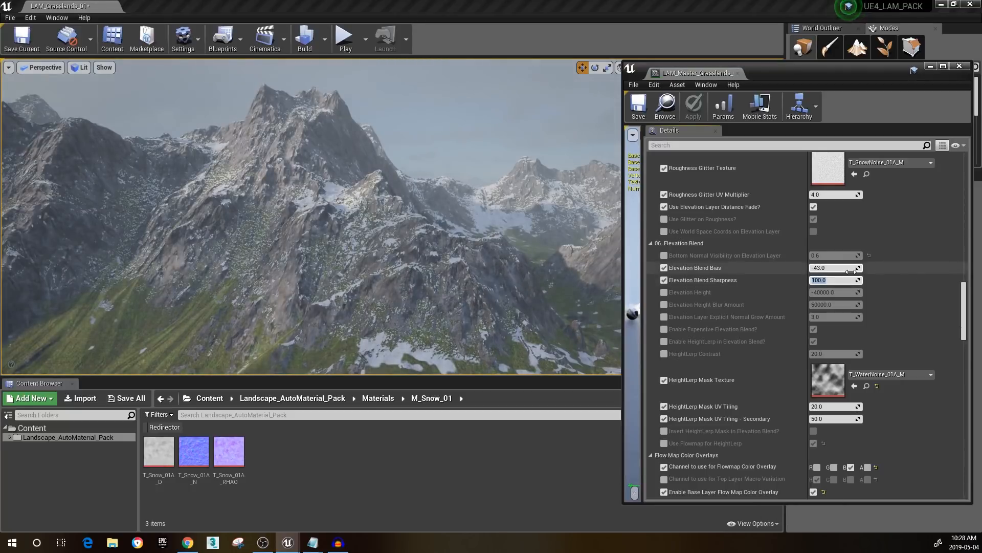
{"action": "type", "text": "10"}
{"action": "key", "text": "Return"}
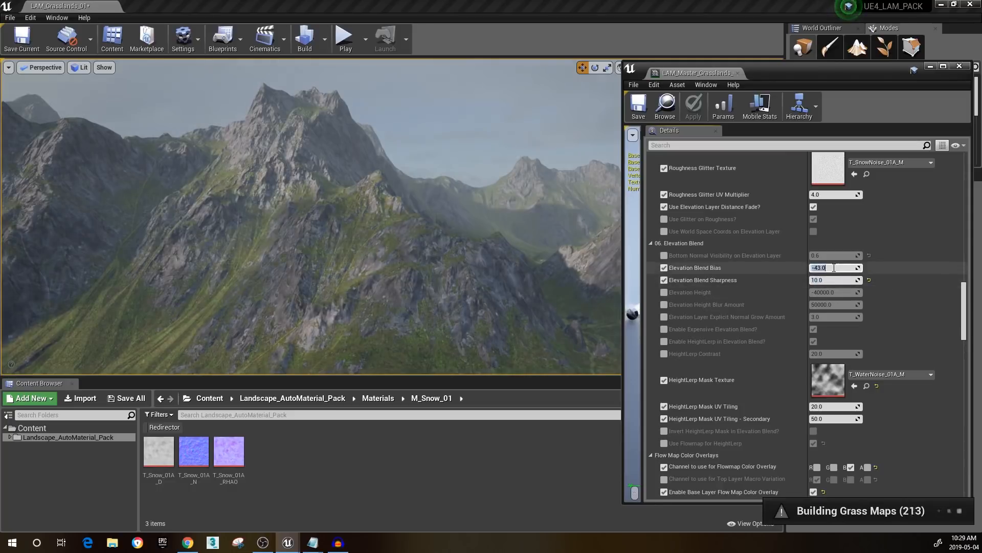
Try Elevation Blend Bias values of 0, -10, -1 and again 0 with the reduced blend sharpness
{"action": "type", "text": "--"}
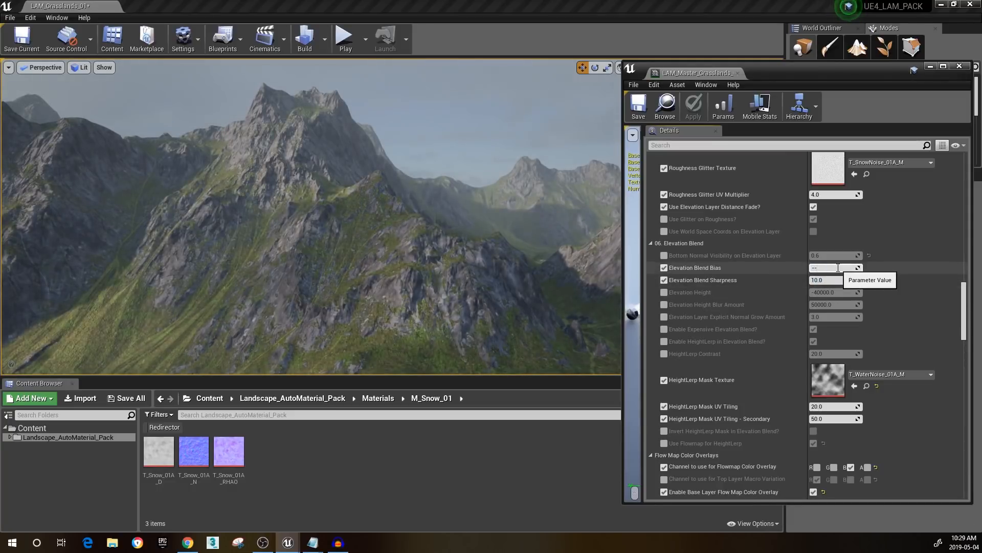
{"action": "key", "text": "Return"}
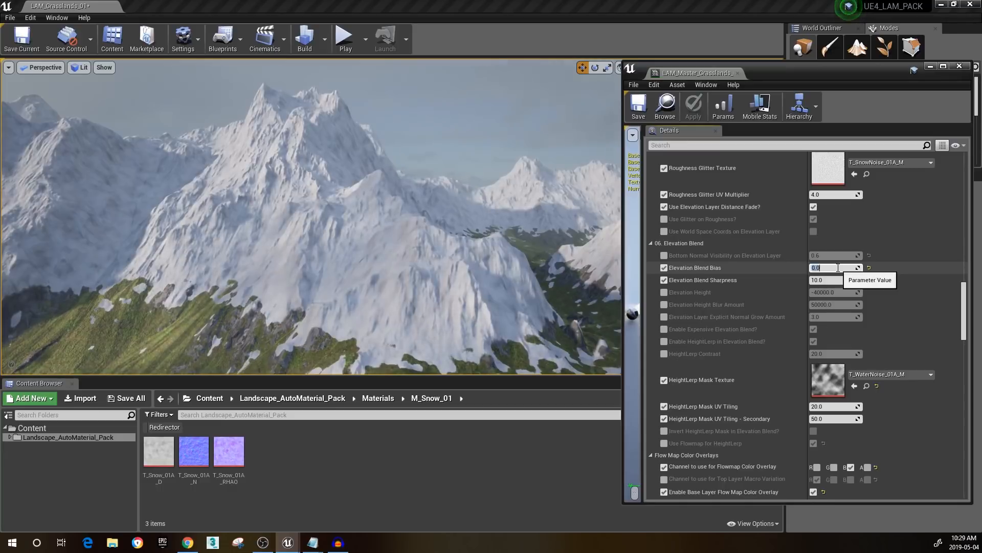
{"action": "type", "text": "-10"}
{"action": "key", "text": "Return"}
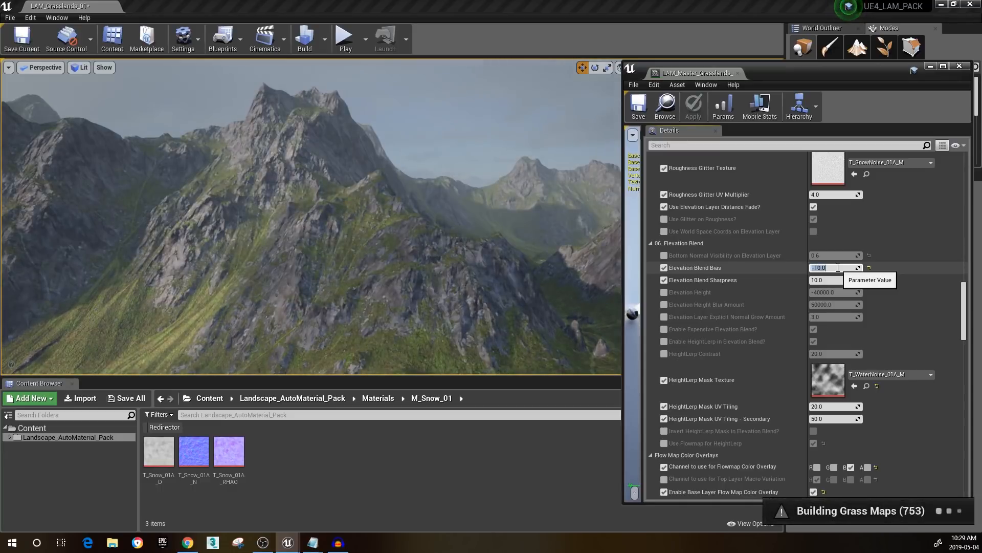
{"action": "type", "text": "-1"}
{"action": "key", "text": "Return"}
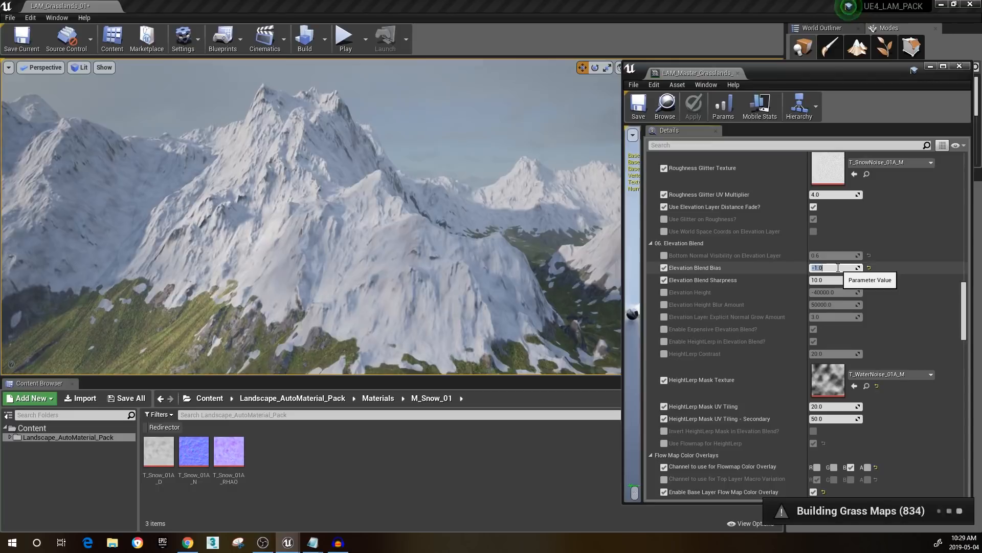
{"action": "type", "text": "0"}
{"action": "key", "text": "Return"}
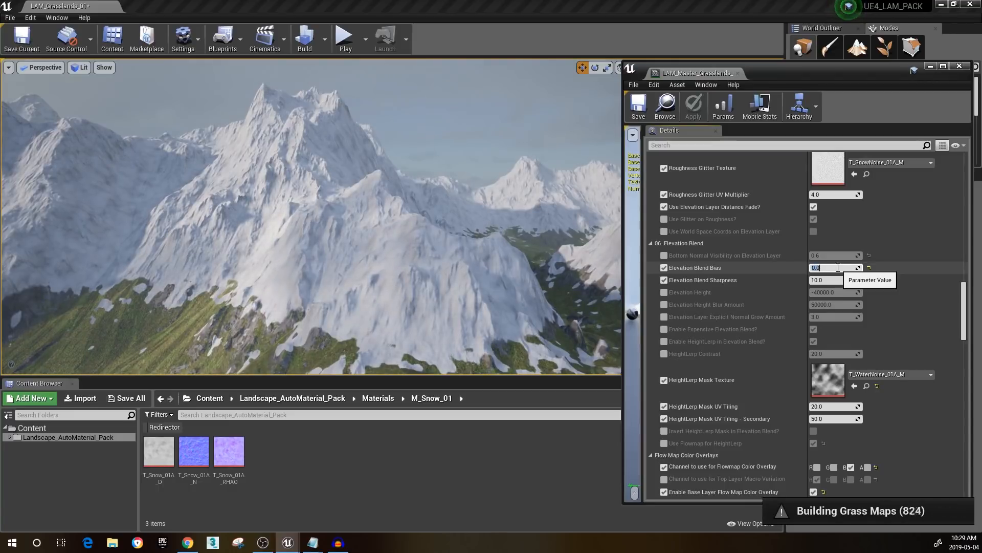
Try a positive Elevation Blend Bias, followed by values of -1 and -2, with the blend sharpness at 10
{"action": "type", "text": "2"}
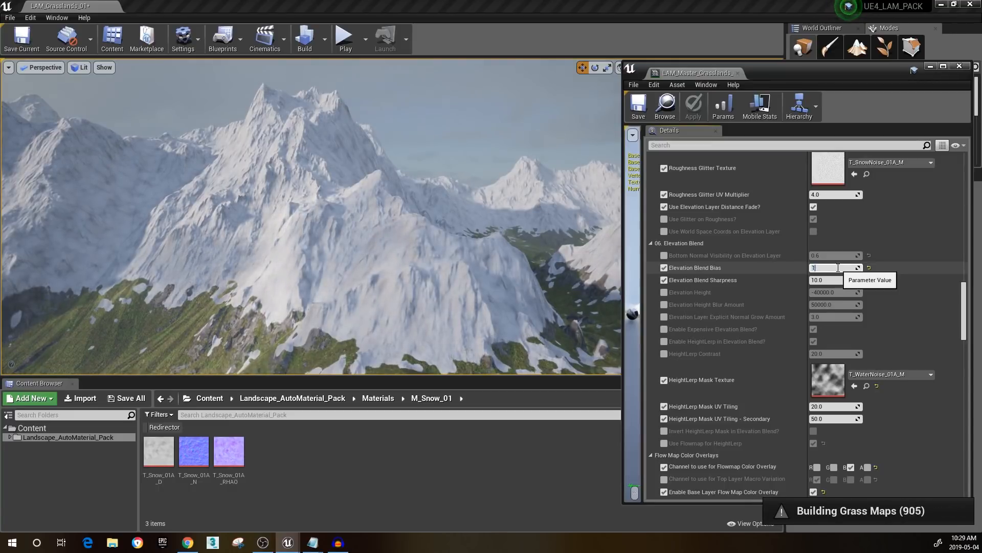
{"action": "type", "text": "0"}
{"action": "key", "text": "Return"}
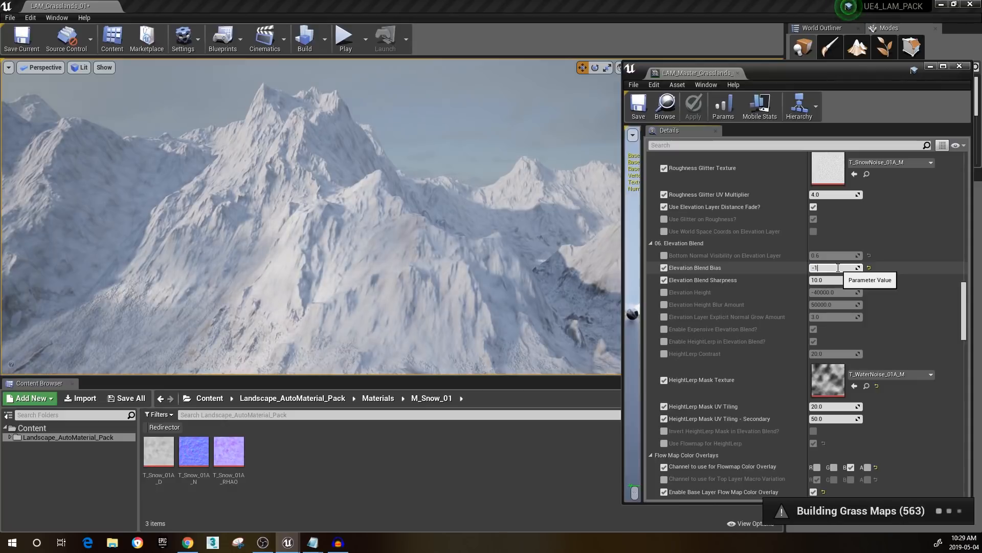
{"action": "key", "text": "Return"}
{"action": "type", "text": "-"}
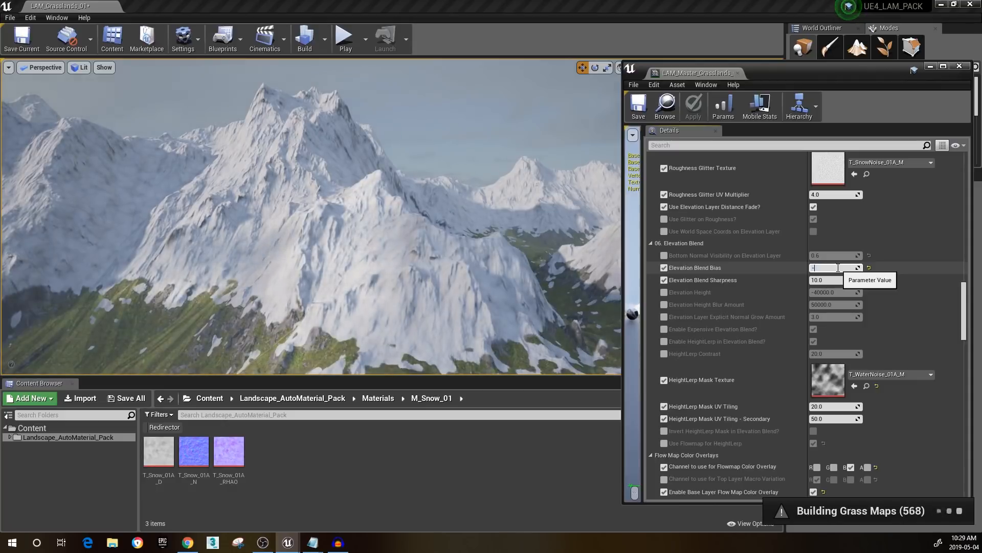
{"action": "type", "text": "2"}
{"action": "key", "text": "Return"}
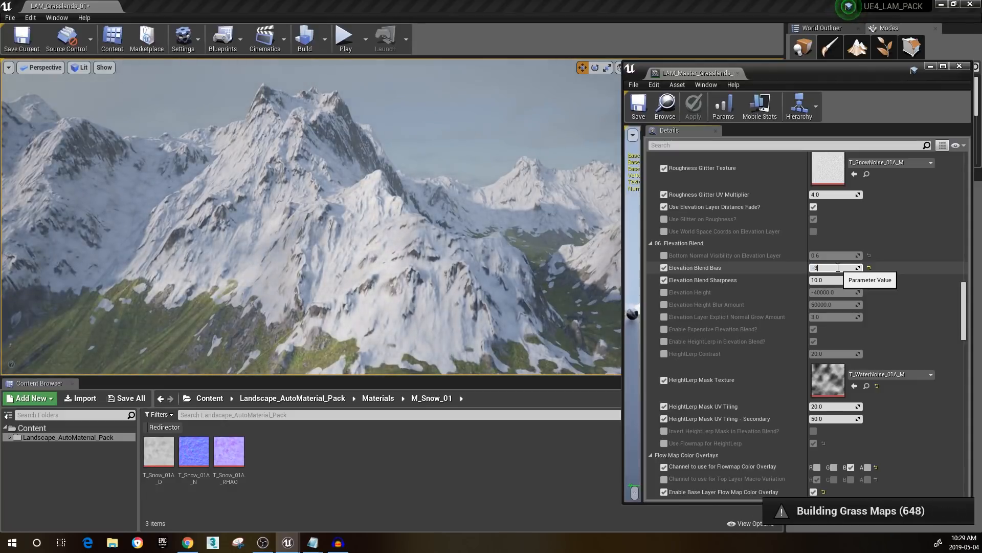
Try Elevation Blend Bias values of -3 and -4, and inspect the snow on the rocky slopes up close
{"action": "type", "text": "-3"}
{"action": "key", "text": "Return"}
{"action": "type", "text": "-4"}
{"action": "key", "text": "Return"}
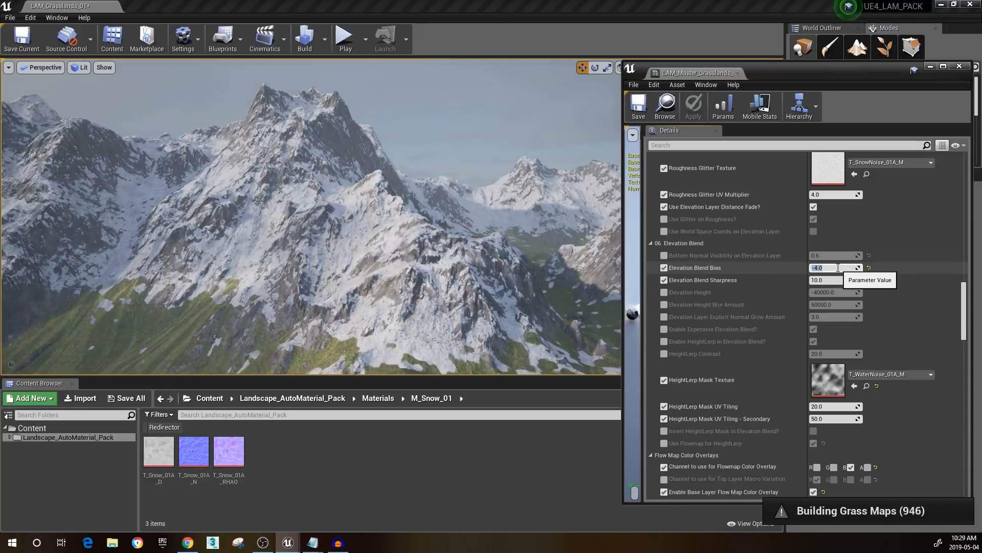
{"action": "right_click_drag", "start_coordinate": [314, 243], "coordinate": [476, 246]}
{"action": "right_click_drag", "start_coordinate": [310, 216], "coordinate": [334, 226]}
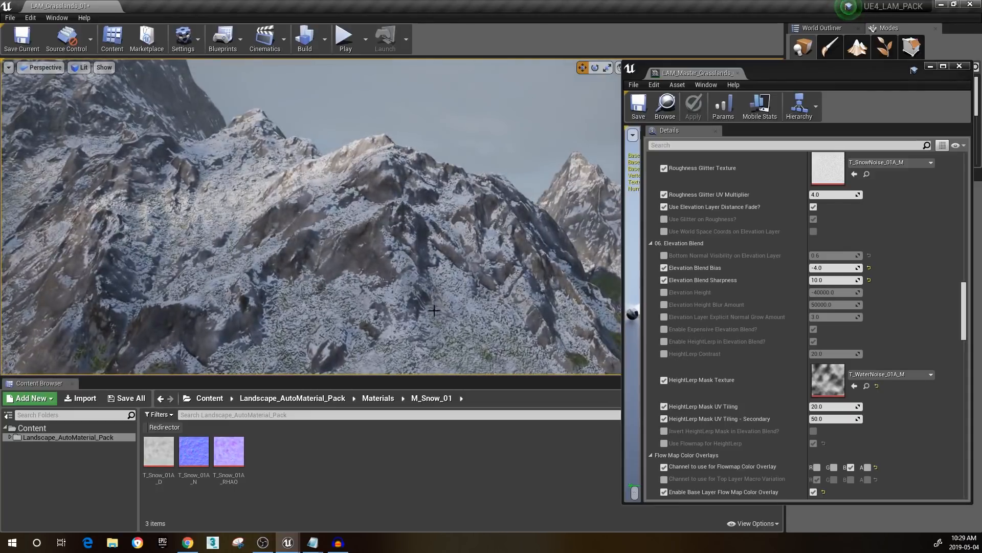
Set Elevation Blend Sharpness to 100 and return Elevation Blend Bias to -43
{"action": "left_click", "coordinate": [821, 280]}
{"action": "type", "text": "1"}
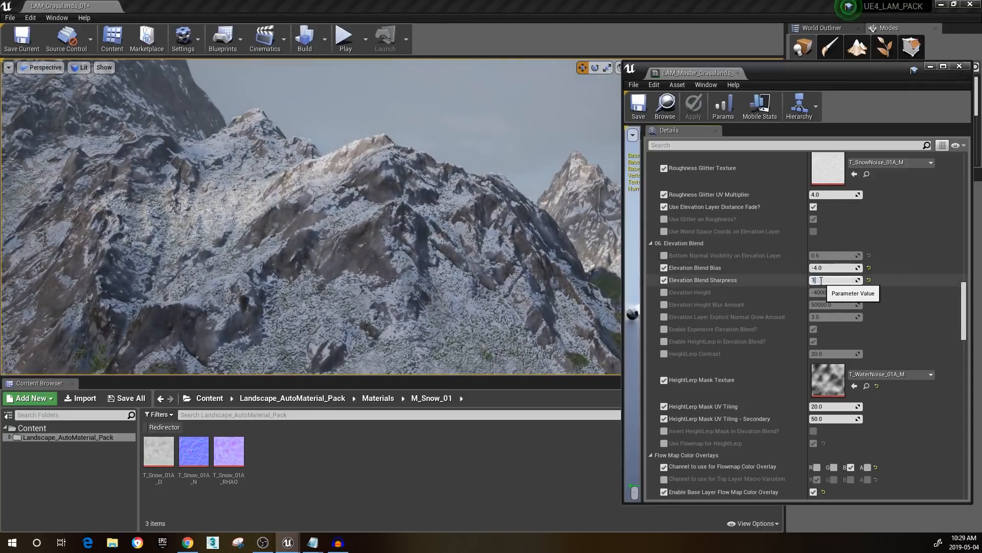
{"action": "type", "text": "000"}
{"action": "left_click", "coordinate": [831, 268]}
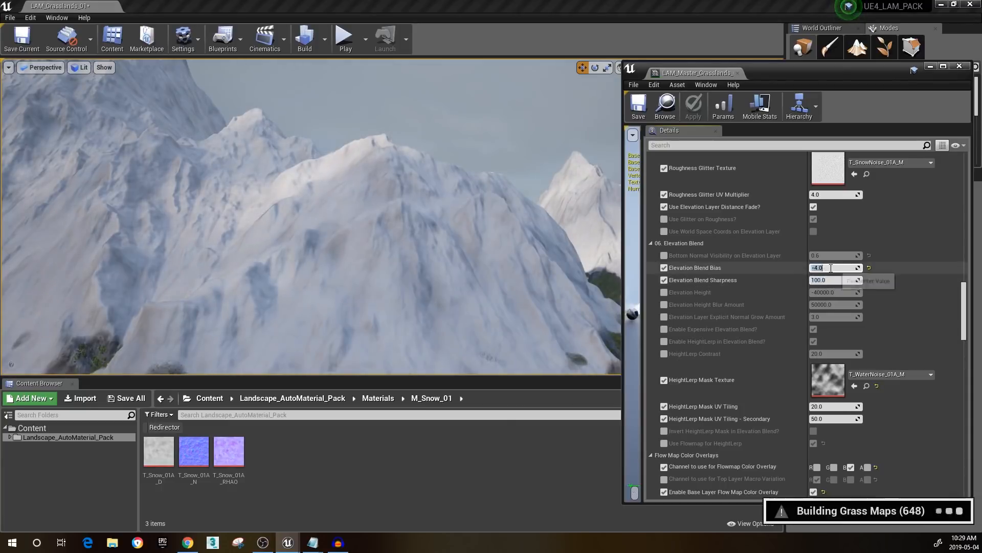
{"action": "type", "text": "-43"}
{"action": "key", "text": "Return"}
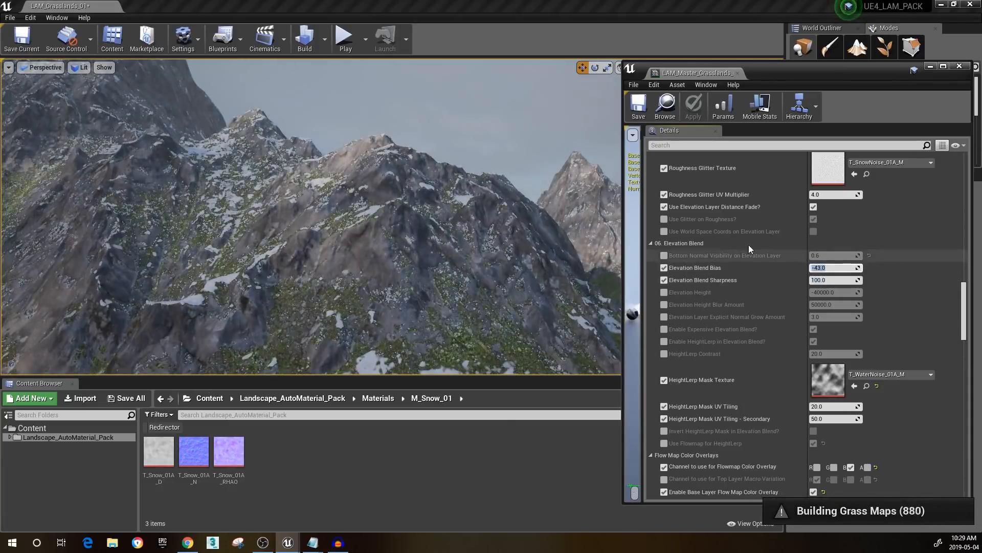
Enable the Elevation Height override and view the snow line across the mountains and grassy valley
{"action": "left_click", "coordinate": [664, 292]}
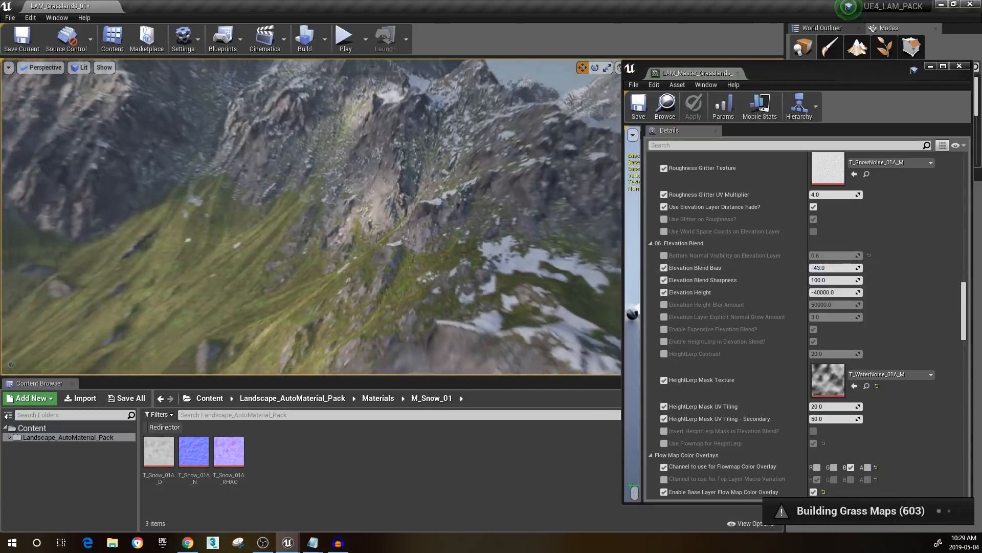
{"action": "right_click_drag", "start_coordinate": [393, 215], "coordinate": [393, 195]}
{"action": "right_click_drag", "start_coordinate": [563, 230], "coordinate": [563, 246]}
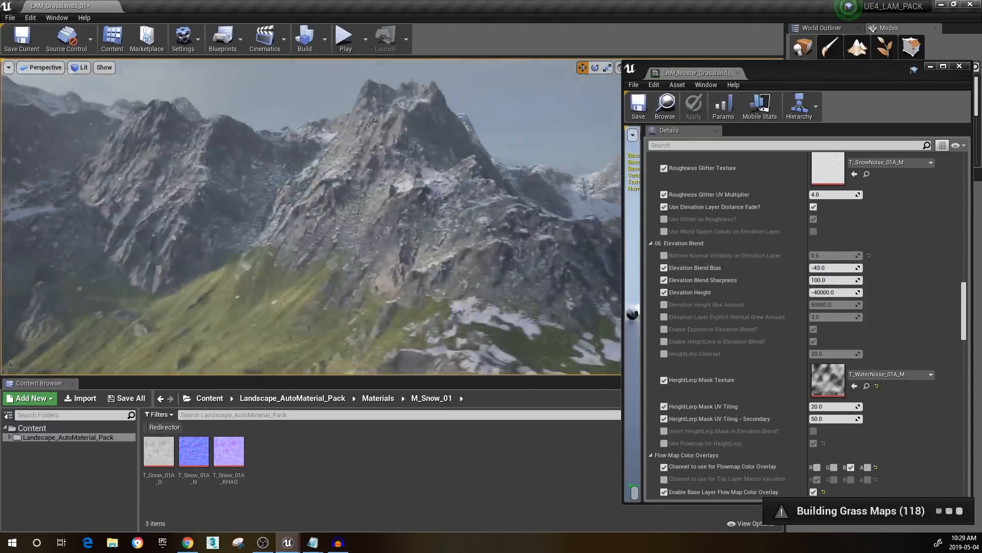
{"action": "mouse_move", "coordinate": [514, 227]}
{"action": "right_mouse_down"}
{"action": "mouse_move", "coordinate": [563, 227]}
{"action": "mouse_move", "coordinate": [542, 215]}
{"action": "mouse_move", "coordinate": [514, 226]}
{"action": "right_mouse_up"}
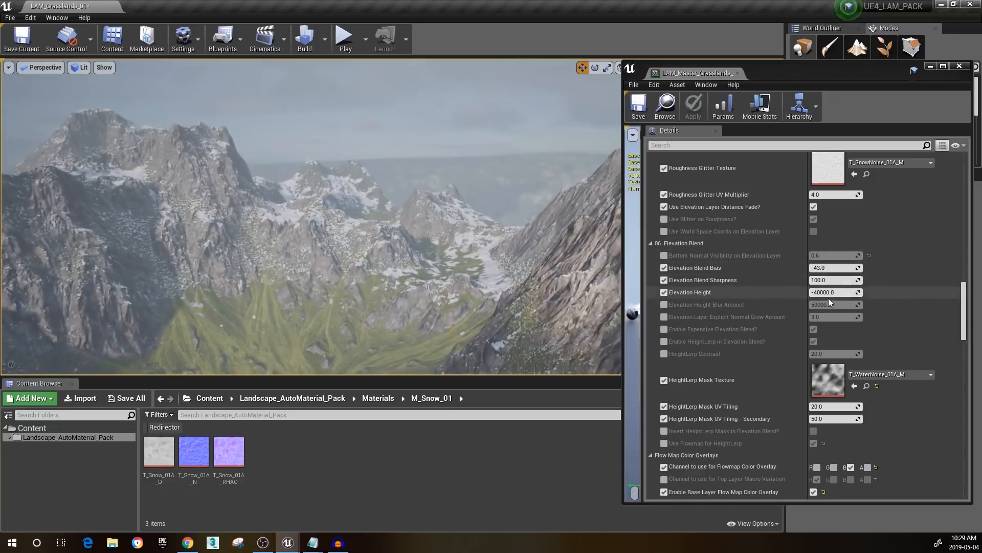
Try an Elevation Height of -70000 and inspect the snow in the valley and on the surrounding mountains
{"action": "left_click", "coordinate": [850, 292]}
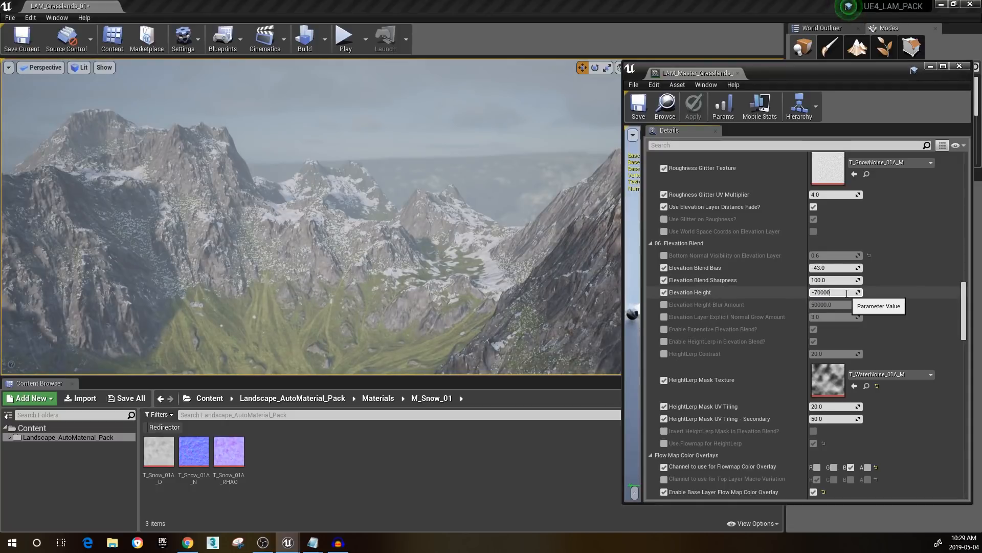
{"action": "key", "text": "Return"}
{"action": "key", "text": "w"}
{"action": "right_click_drag", "start_coordinate": [351, 211], "coordinate": [374, 215]}
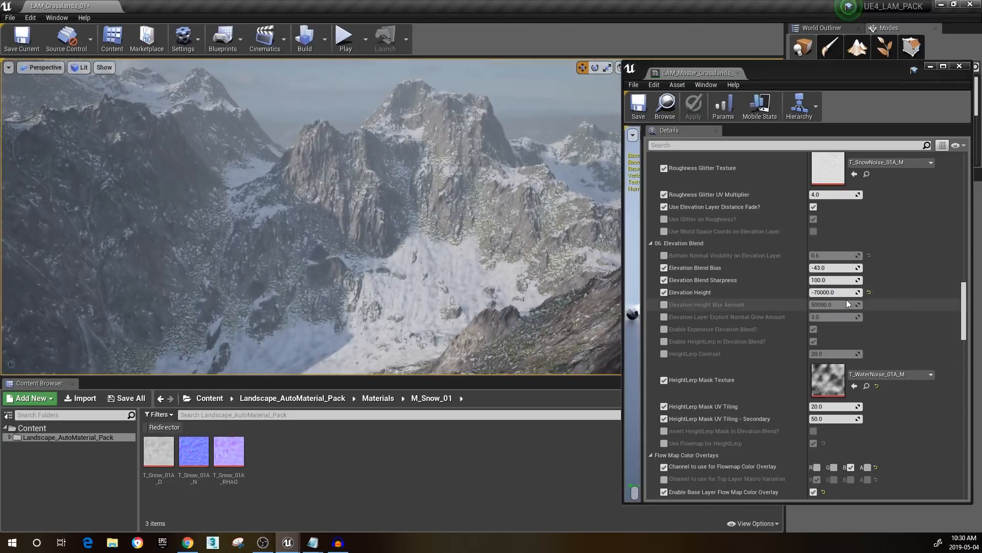
{"action": "right_click_drag", "start_coordinate": [449, 193], "coordinate": [491, 193]}
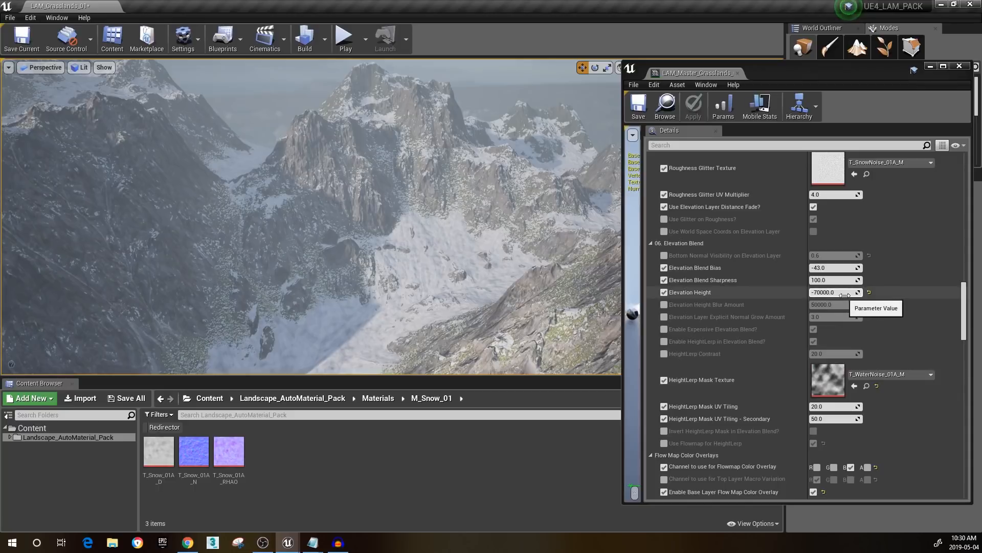
{"action": "right_click_drag", "start_coordinate": [436, 212], "coordinate": [277, 229]}
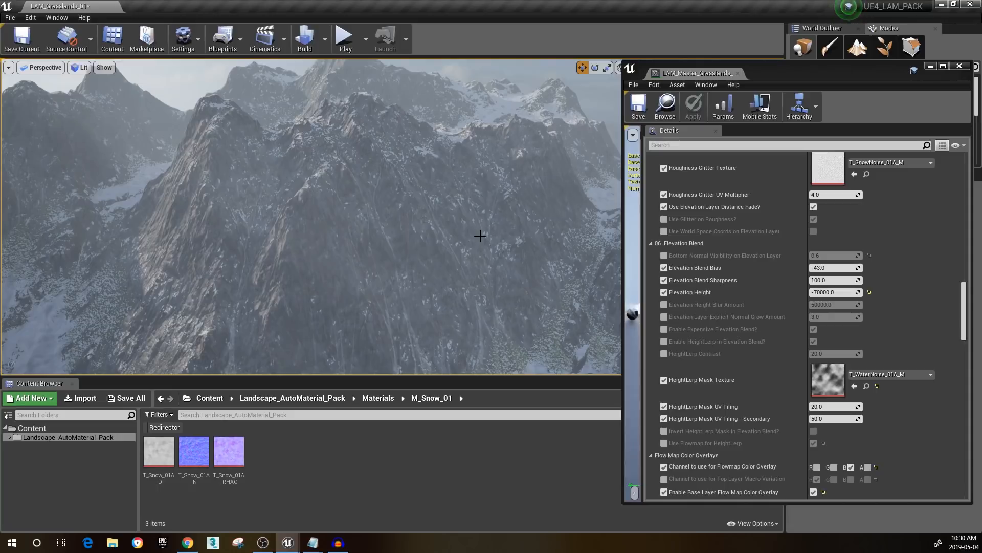
Return Elevation Height to -40000 and view the lower slopes and the valley floor
{"action": "left_click", "coordinate": [836, 292]}
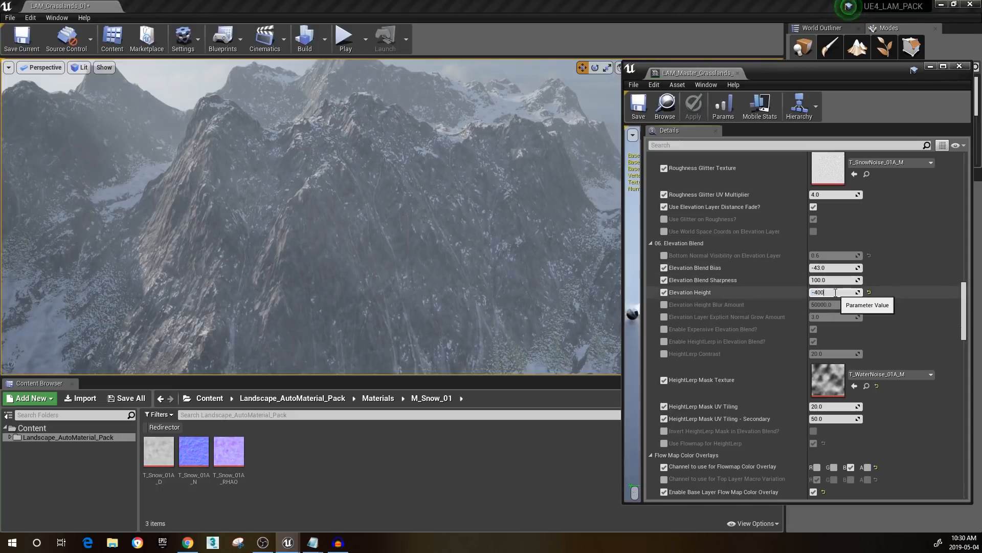
{"action": "type", "text": "-40000"}
{"action": "key", "text": "Return"}
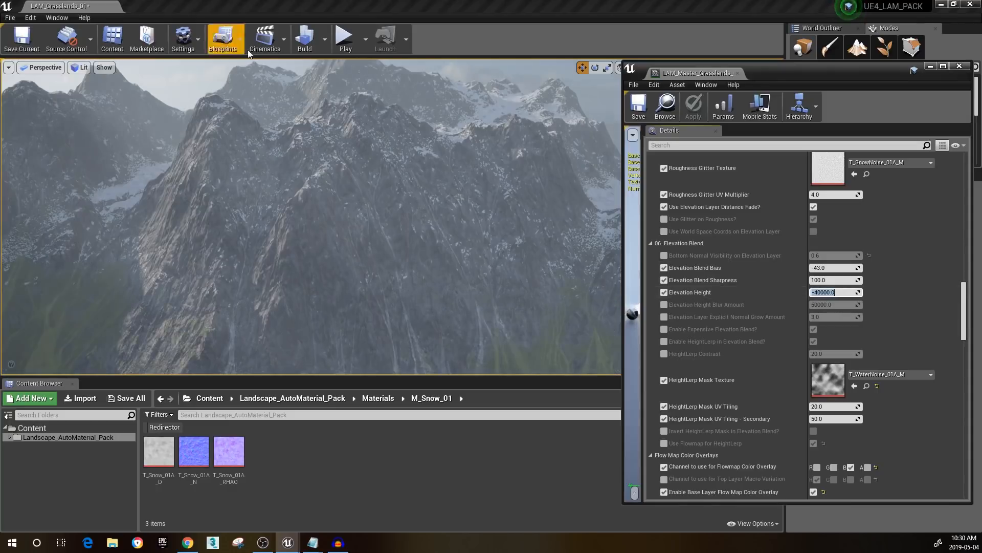
{"action": "right_click_drag", "start_coordinate": [310, 217], "coordinate": [186, 216]}
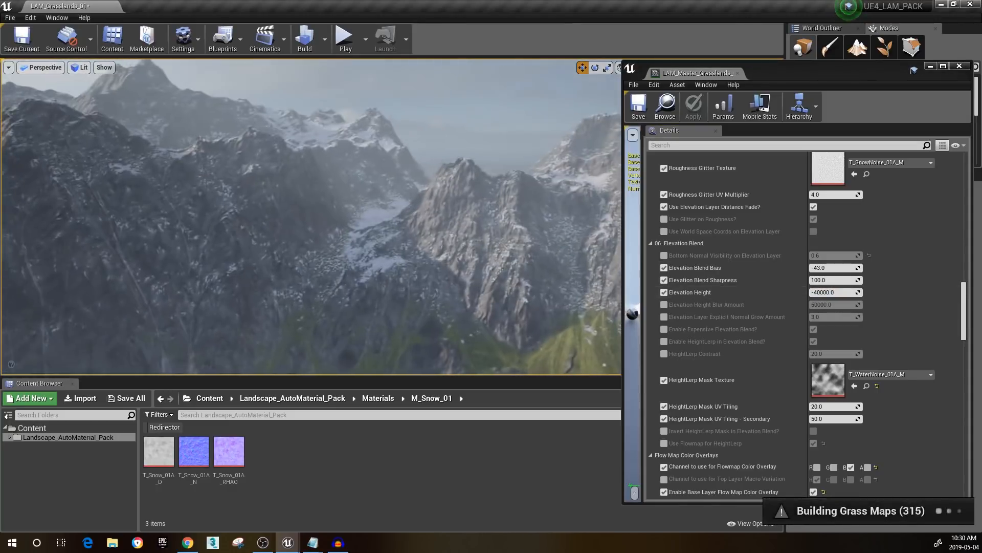
{"action": "right_click_drag", "start_coordinate": [403, 193], "coordinate": [452, 173]}
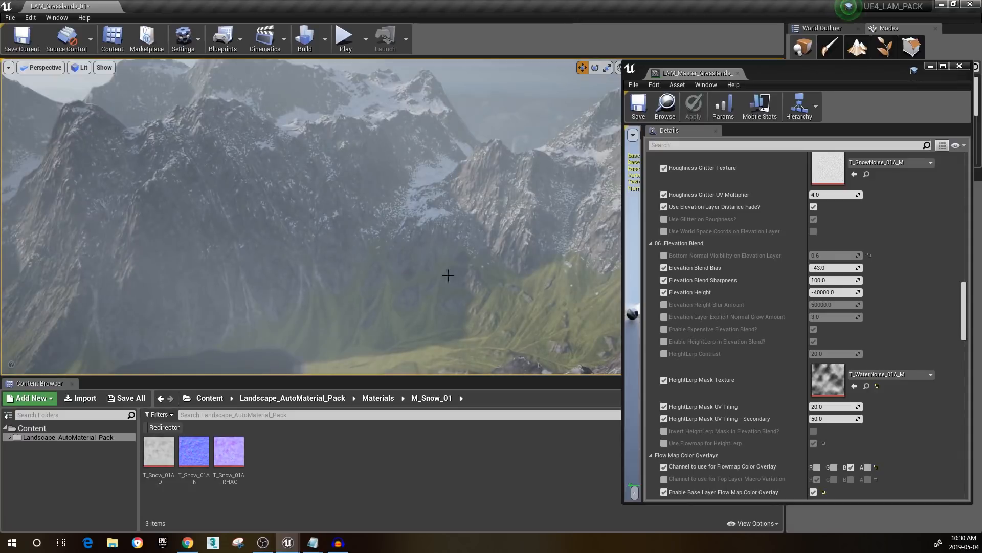
Enable the Elevation Height Blur Amount override and set it to 0 while viewing the valley
{"action": "left_click", "coordinate": [664, 304]}
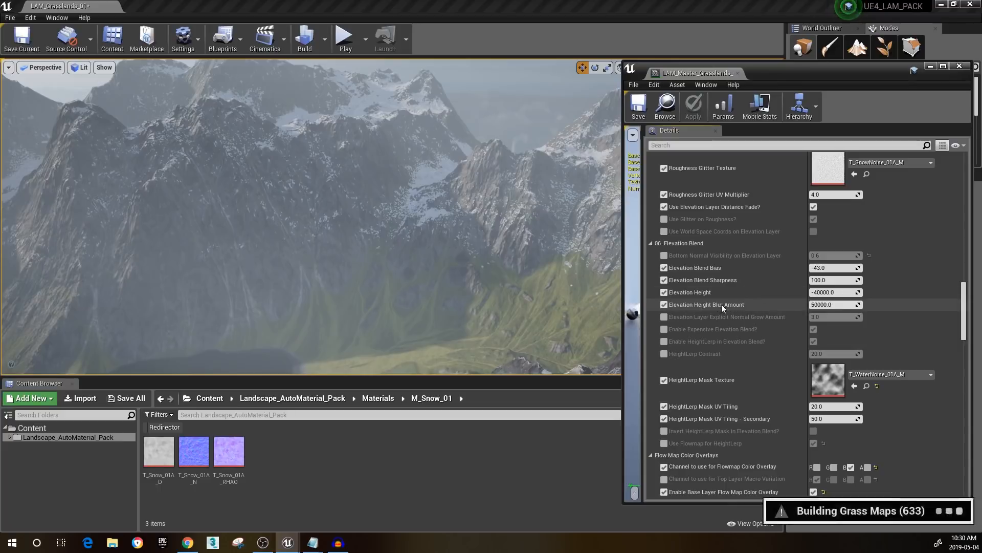
{"action": "right_click_drag", "start_coordinate": [409, 220], "coordinate": [504, 222]}
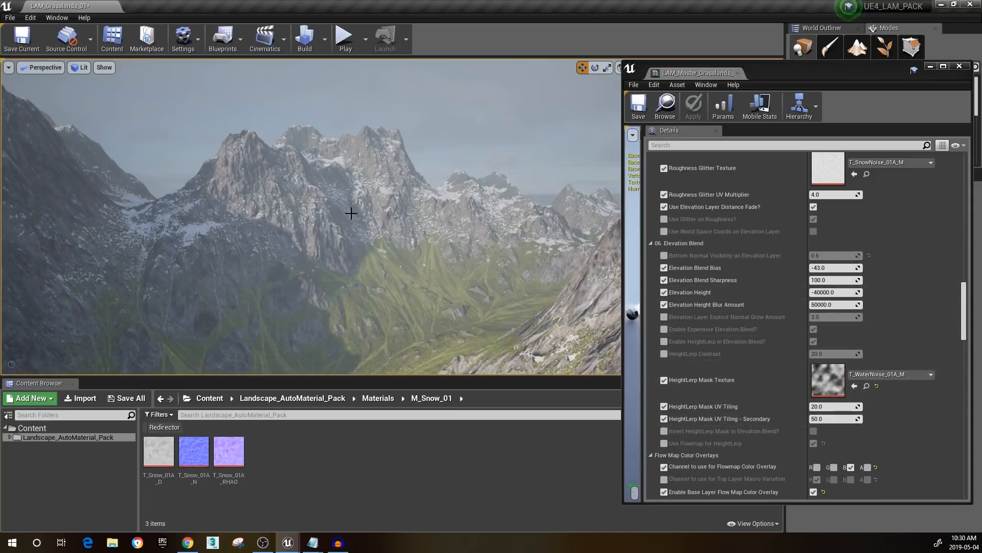
{"action": "left_click", "coordinate": [836, 305]}
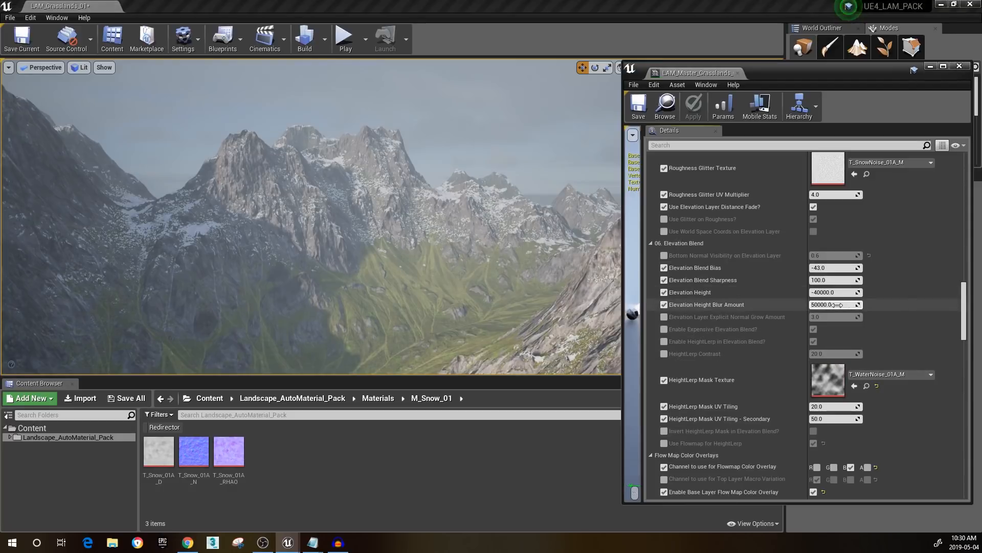
{"action": "type", "text": "0"}
{"action": "key", "text": "Return"}
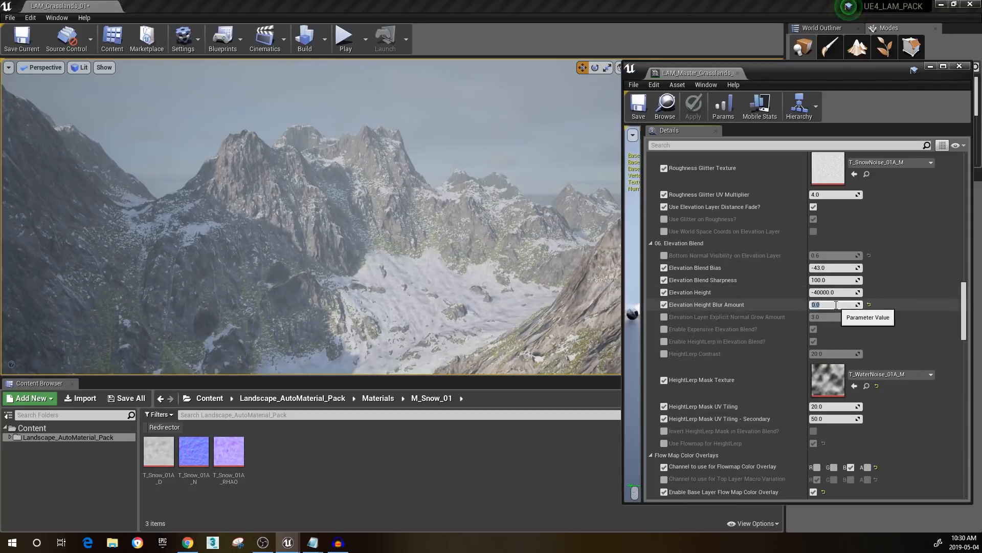
Set Elevation Height to 0 and inspect the unblurred snow line around the valley
{"action": "left_click", "coordinate": [837, 292]}
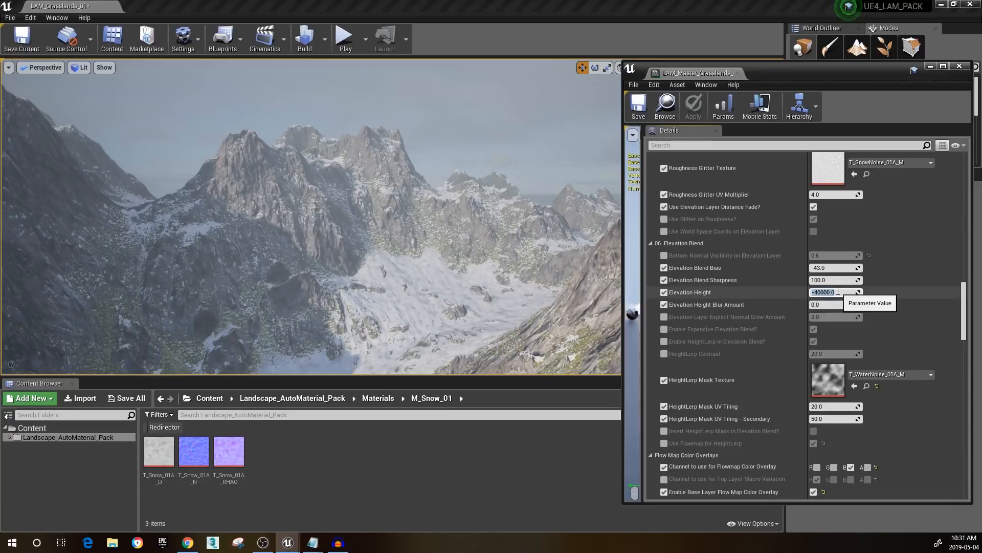
{"action": "type", "text": "0"}
{"action": "key", "text": "Return"}
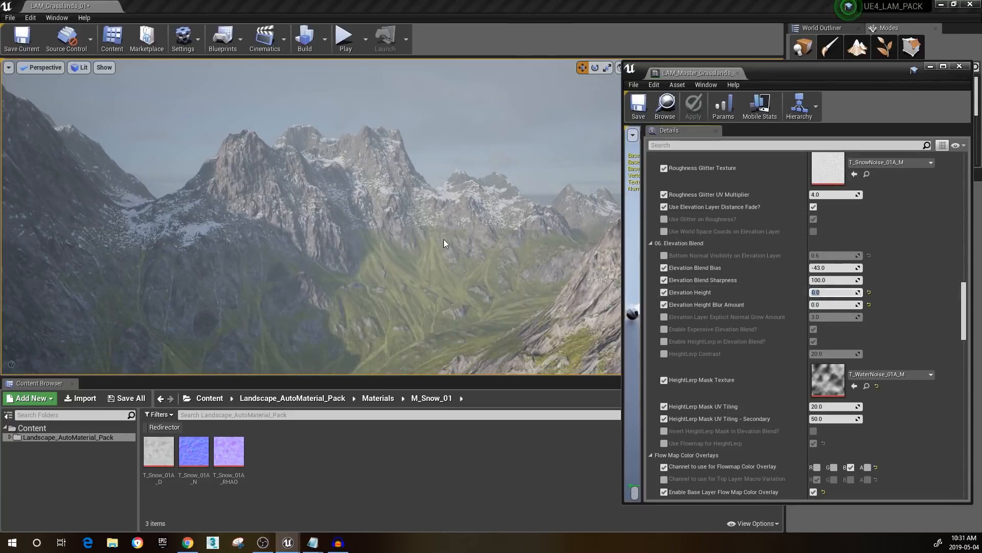
{"action": "key", "text": "w"}
{"action": "right_click_drag", "start_coordinate": [445, 241], "coordinate": [596, 220]}
{"action": "right_click_drag", "start_coordinate": [297, 220], "coordinate": [282, 220]}
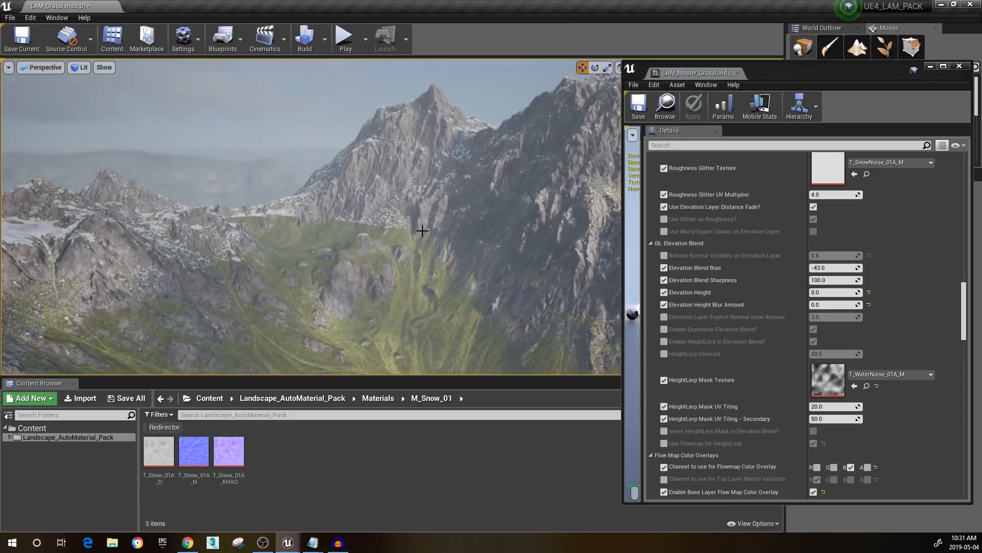
Set Elevation Height Blur Amount to 40000 and inspect the snow transition on the mountains
{"action": "left_click", "coordinate": [828, 306]}
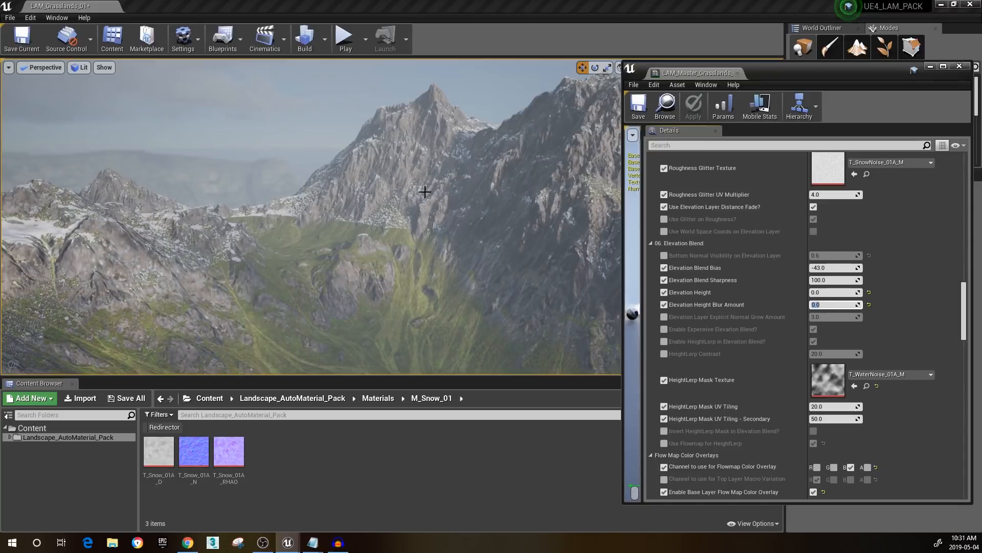
{"action": "right_click_drag", "start_coordinate": [420, 165], "coordinate": [368, 223]}
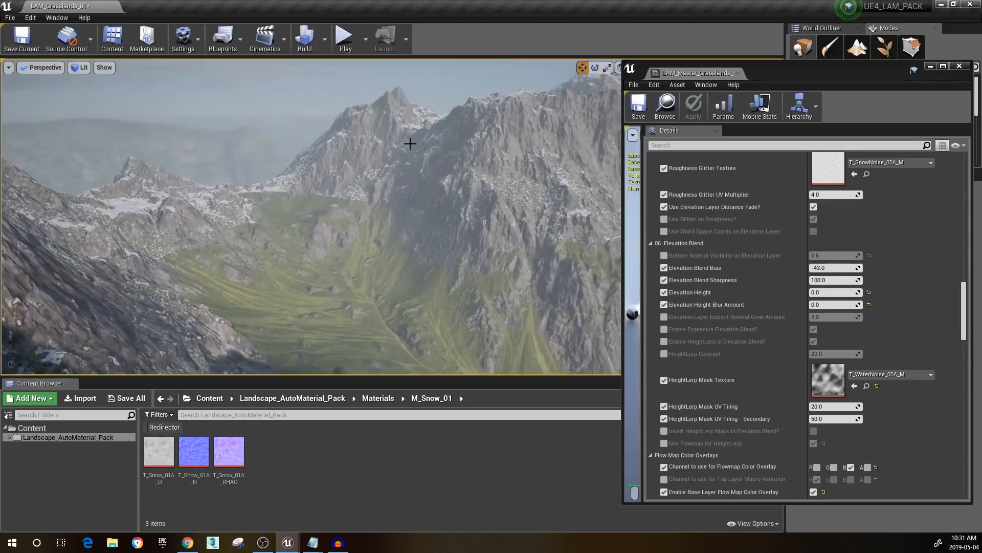
{"action": "left_click", "coordinate": [836, 305]}
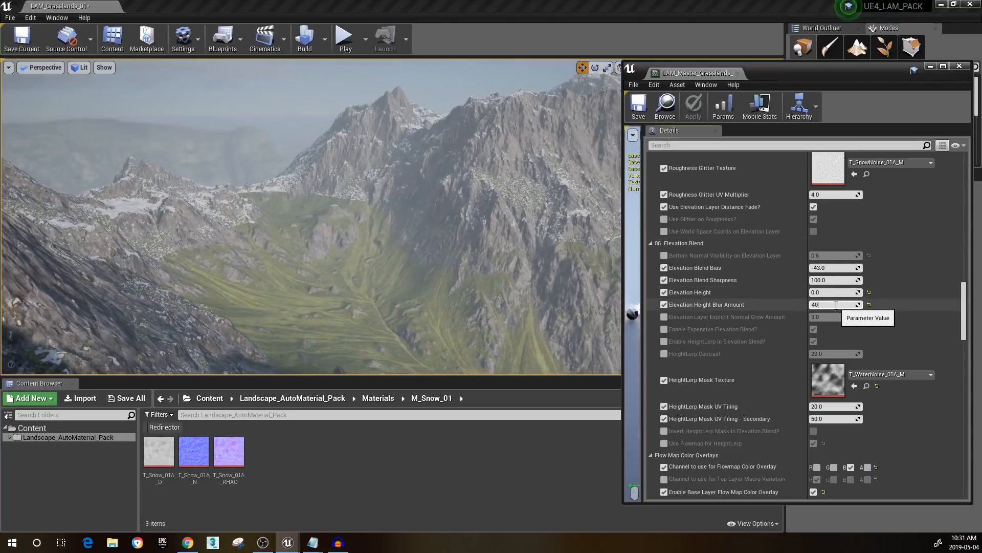
{"action": "key", "text": "Return"}
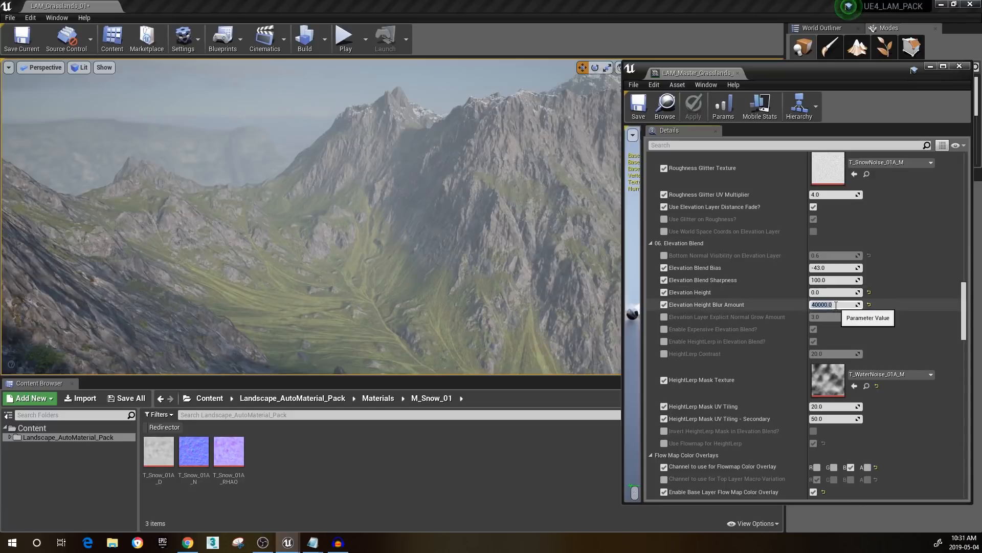
{"action": "right_click_drag", "start_coordinate": [332, 224], "coordinate": [420, 226]}
Set Elevation Height to -40000 and inspect the snow on the mountain peaks and around the valley
{"action": "left_click", "coordinate": [838, 293]}
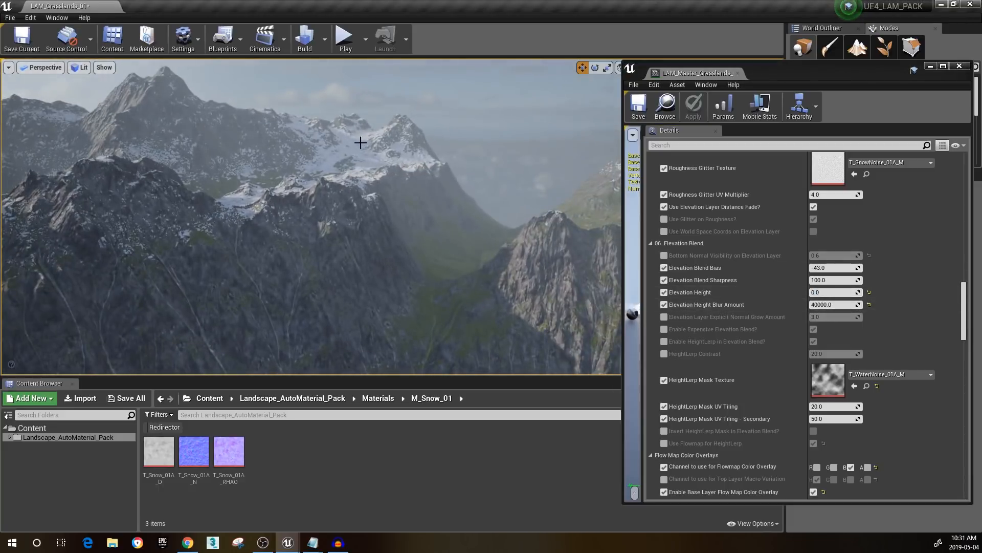
{"action": "left_click", "coordinate": [821, 292]}
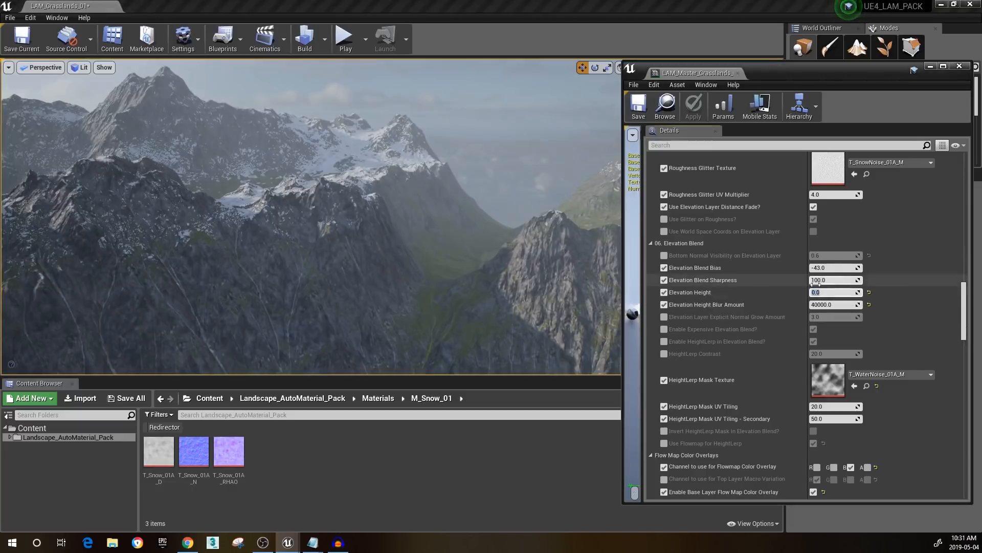
{"action": "right_click_drag", "start_coordinate": [378, 168], "coordinate": [338, 172]}
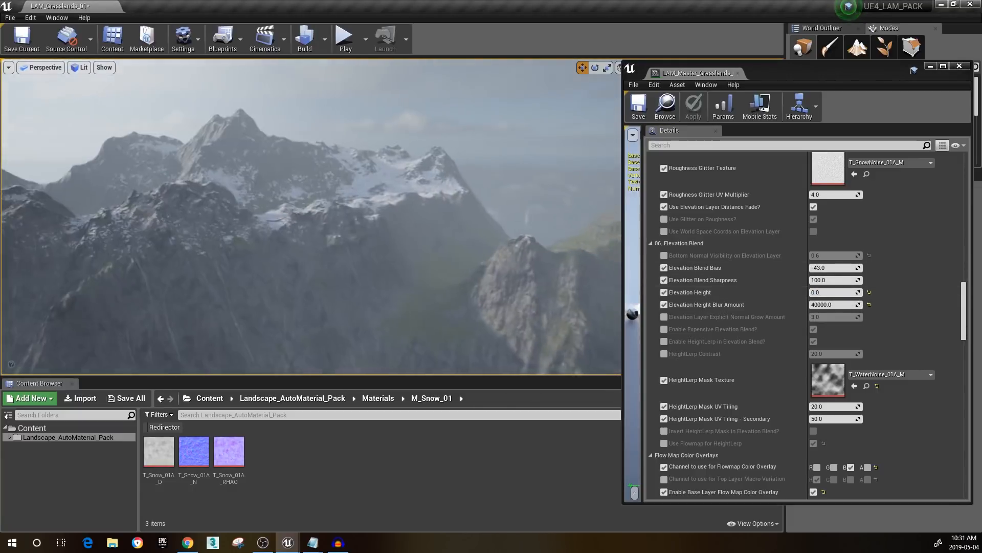
{"action": "left_click", "coordinate": [829, 292]}
{"action": "type", "text": "-"}
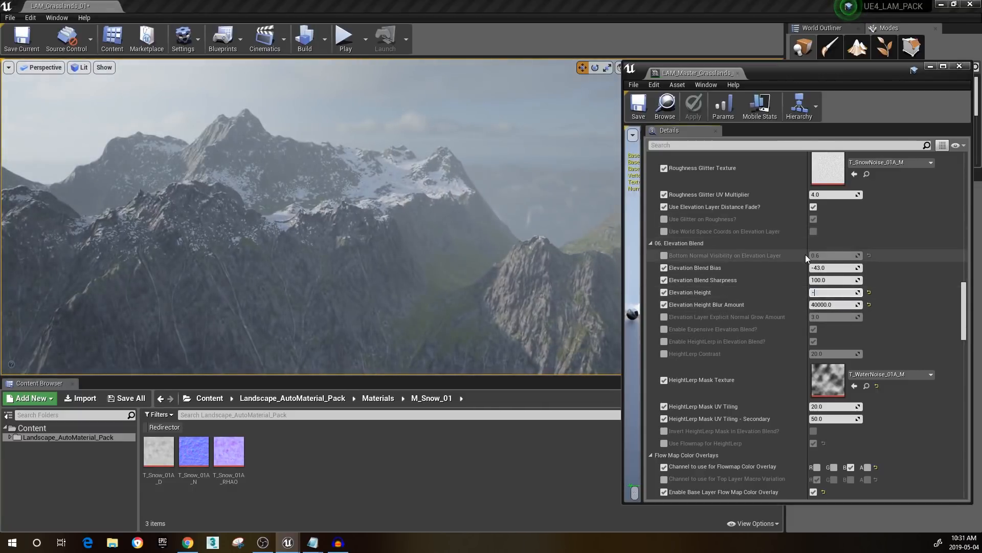
{"action": "type", "text": "40000"}
{"action": "key", "text": "Return"}
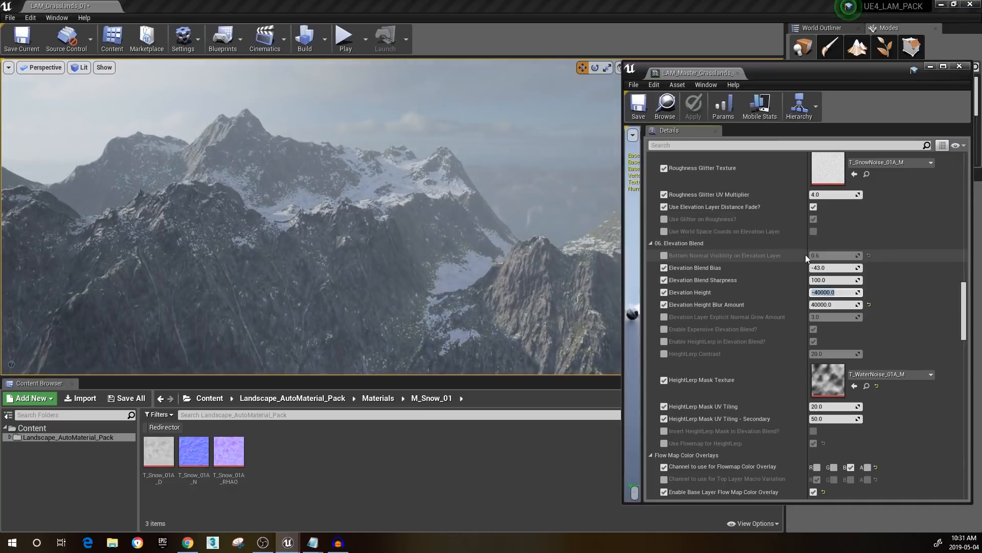
{"action": "right_click_drag", "start_coordinate": [451, 250], "coordinate": [410, 272]}
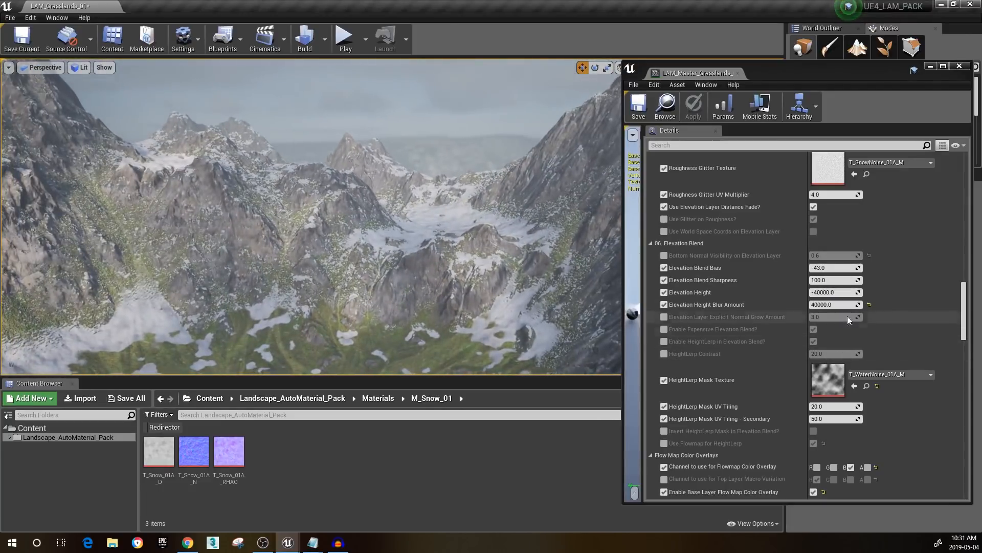
Try an Elevation Height Blur Amount of 10000 and inspect the snow coverage across the valley and mountains
{"action": "left_click", "coordinate": [869, 305]}
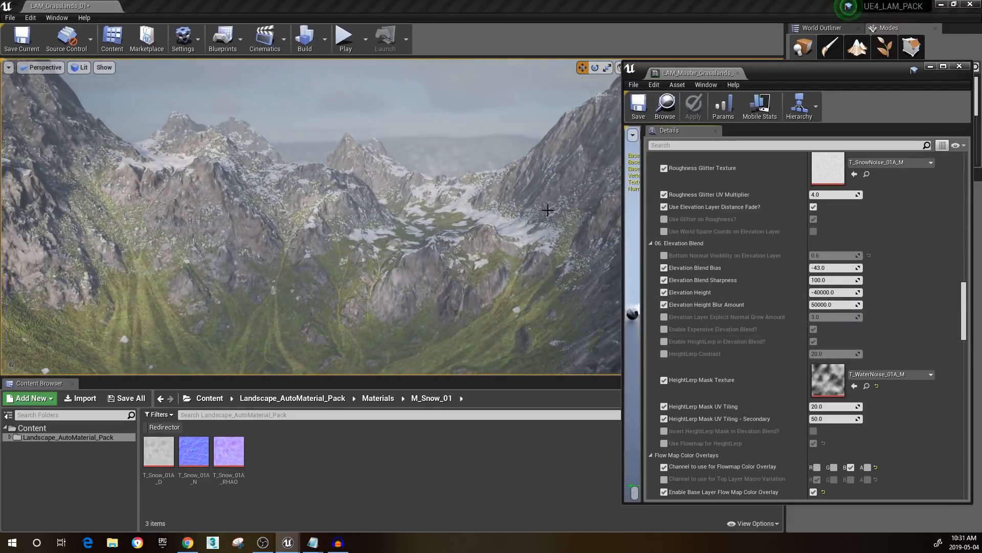
{"action": "left_click", "coordinate": [839, 306]}
{"action": "type", "text": "100"}
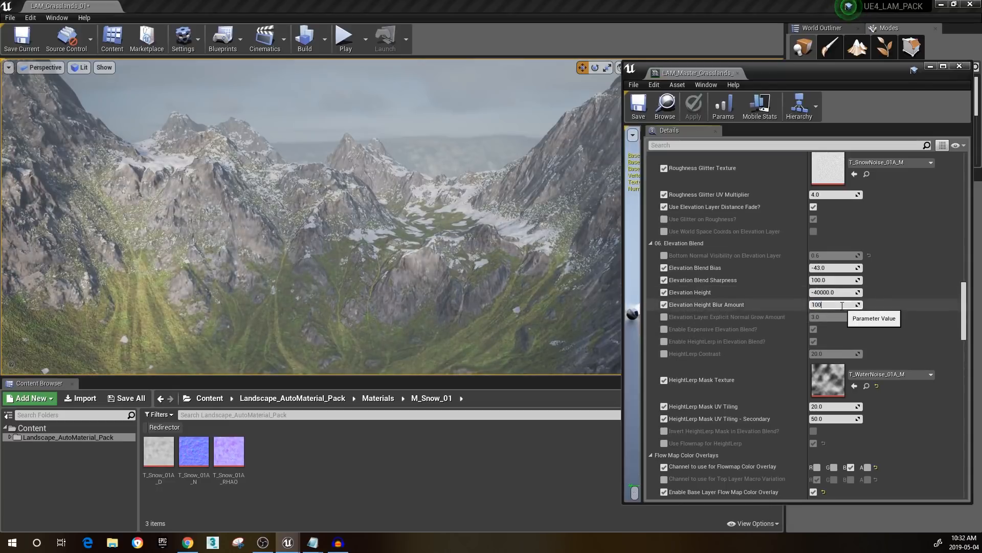
{"action": "type", "text": "00"}
{"action": "key", "text": "Return"}
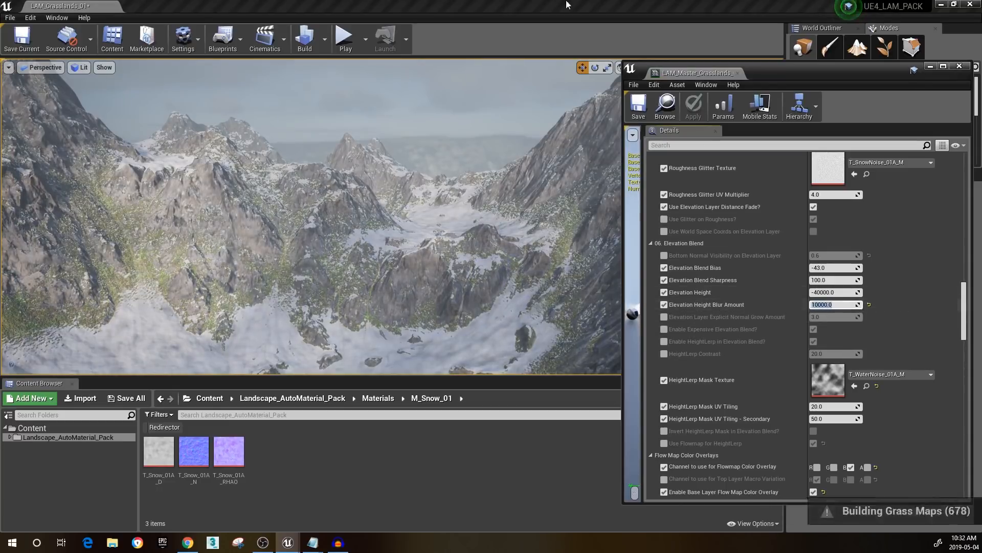
{"action": "right_click_drag", "start_coordinate": [311, 215], "coordinate": [123, 215]}
{"action": "right_click_drag", "start_coordinate": [594, 194], "coordinate": [437, 164]}
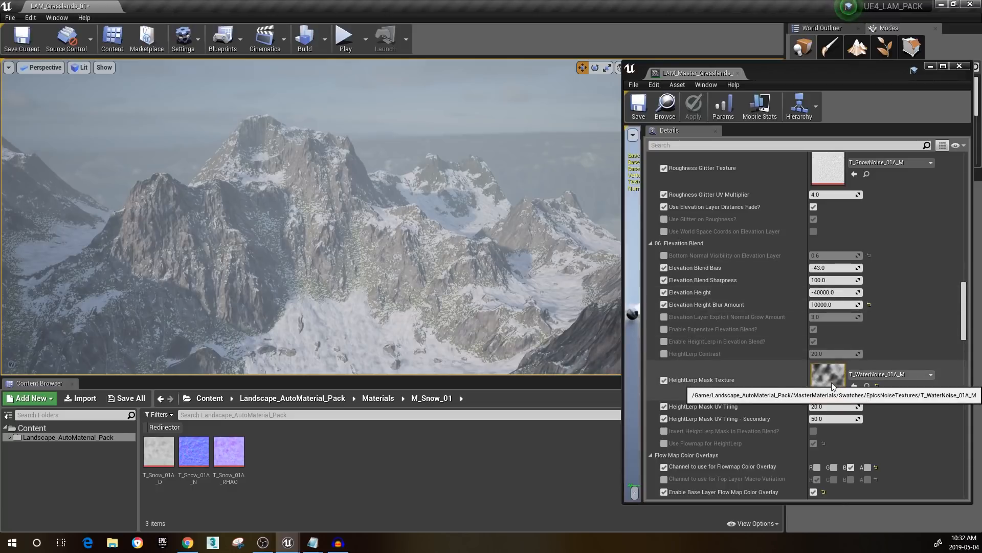
Reset Elevation Height Blur Amount to its default of 50000 and enable the Elevation Layer Explicit Normal Grow Amount override
{"action": "left_click", "coordinate": [869, 305]}
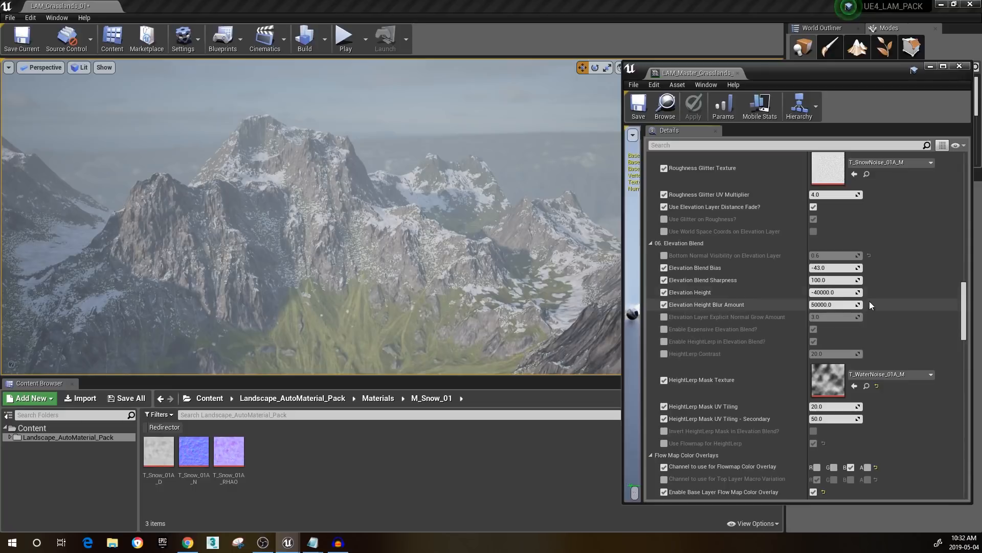
{"action": "right_click_drag", "start_coordinate": [311, 216], "coordinate": [256, 225]}
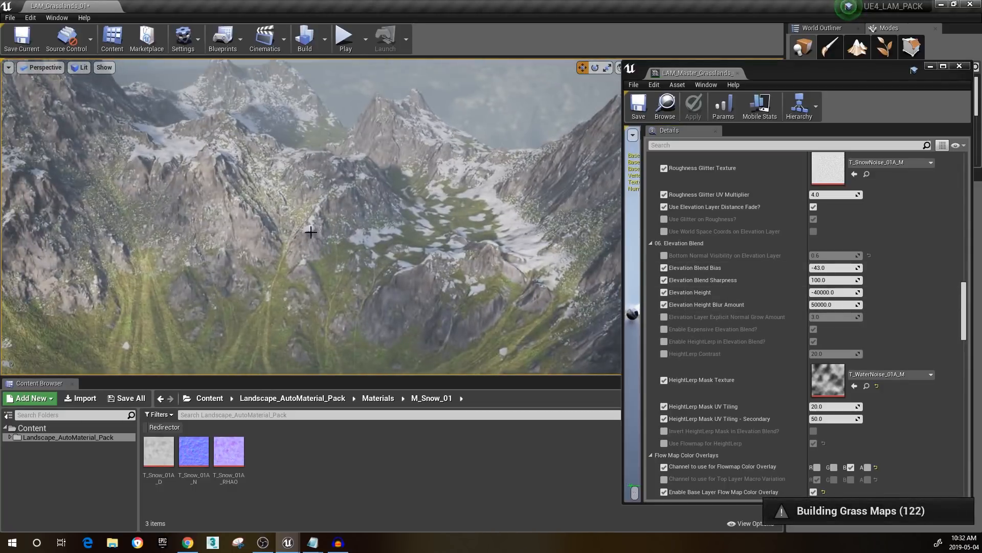
{"action": "left_click", "coordinate": [664, 317]}
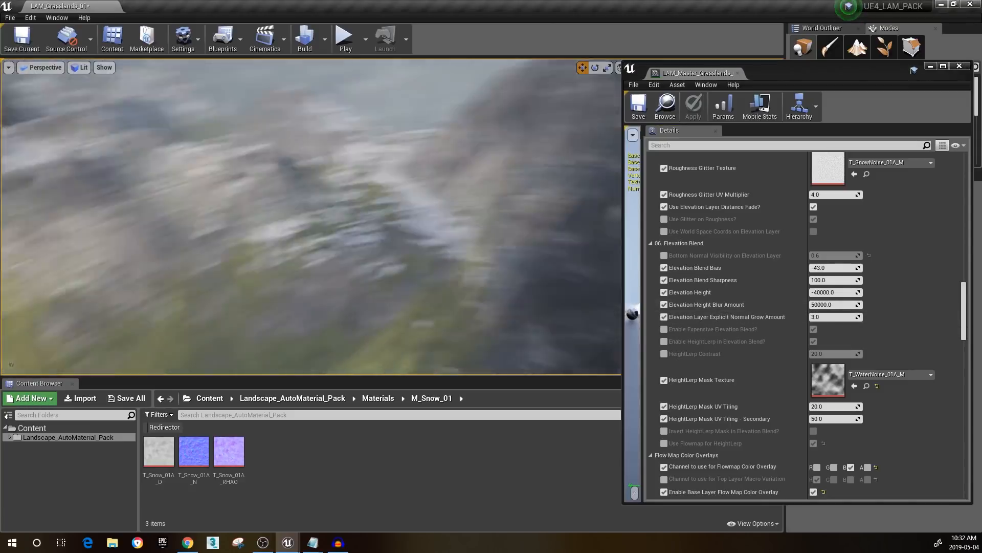
Examine up close how the snow blends into the grass and ground normals on the mountain slope
{"action": "right_click_drag", "start_coordinate": [310, 217], "coordinate": [261, 245]}
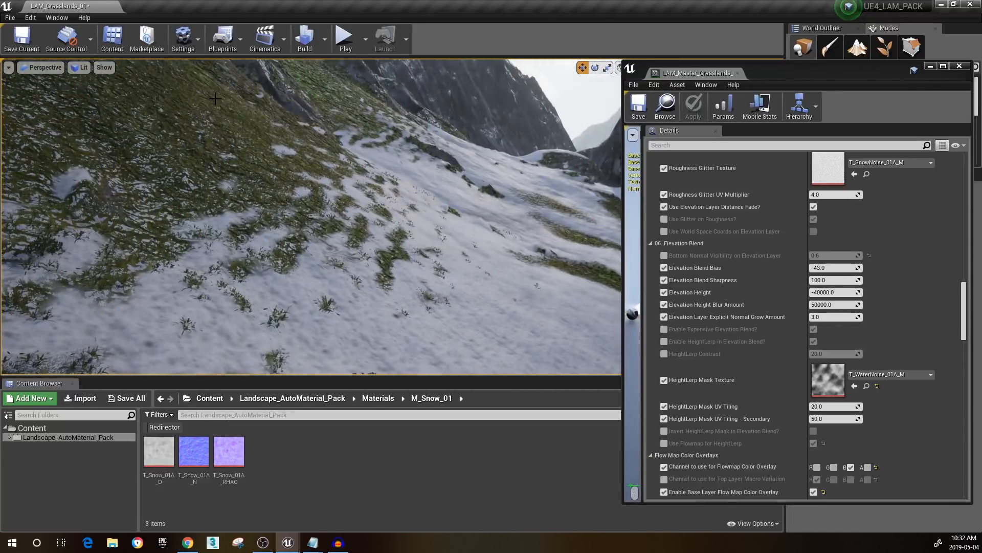
{"action": "right_click_drag", "start_coordinate": [459, 261], "coordinate": [499, 277]}
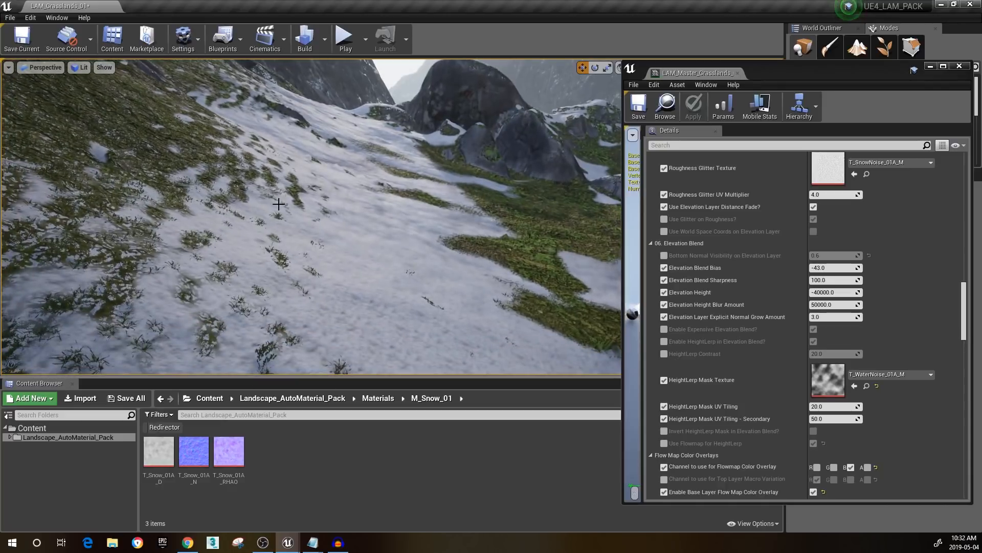
{"action": "right_click_drag", "start_coordinate": [310, 188], "coordinate": [220, 174]}
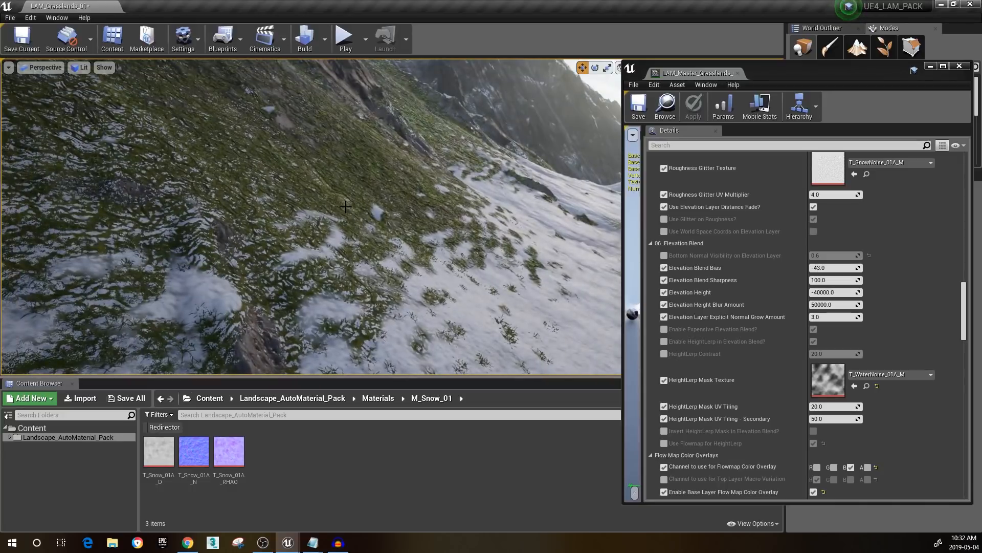
{"action": "right_click_drag", "start_coordinate": [391, 210], "coordinate": [465, 202]}
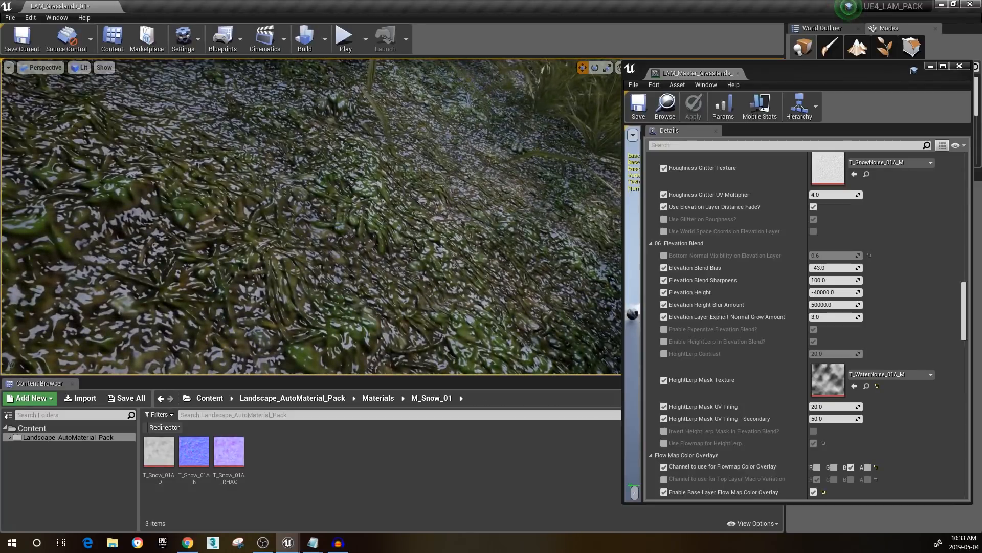
{"action": "key", "text": "s"}
{"action": "right_click_drag", "start_coordinate": [310, 217], "coordinate": [358, 182]}
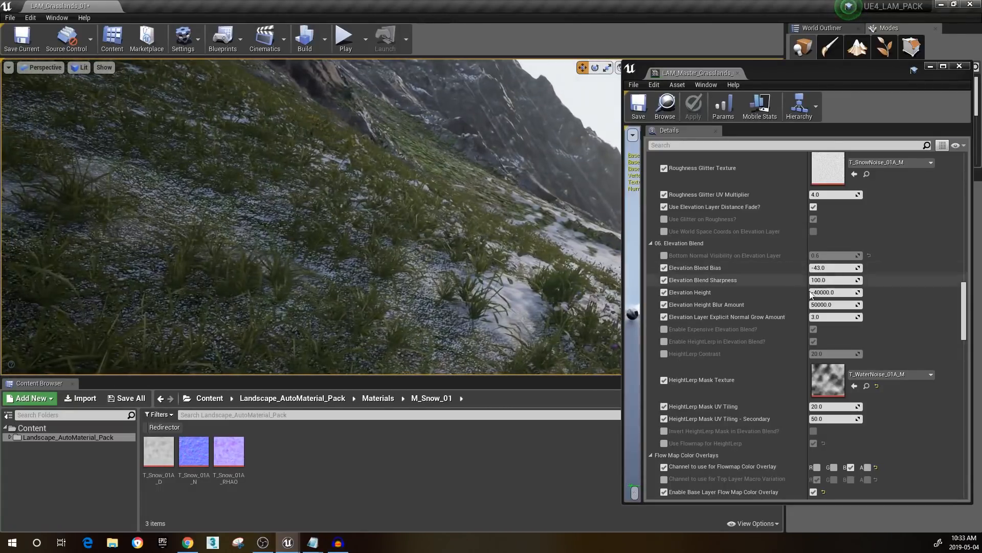
{"action": "left_click", "coordinate": [828, 317]}
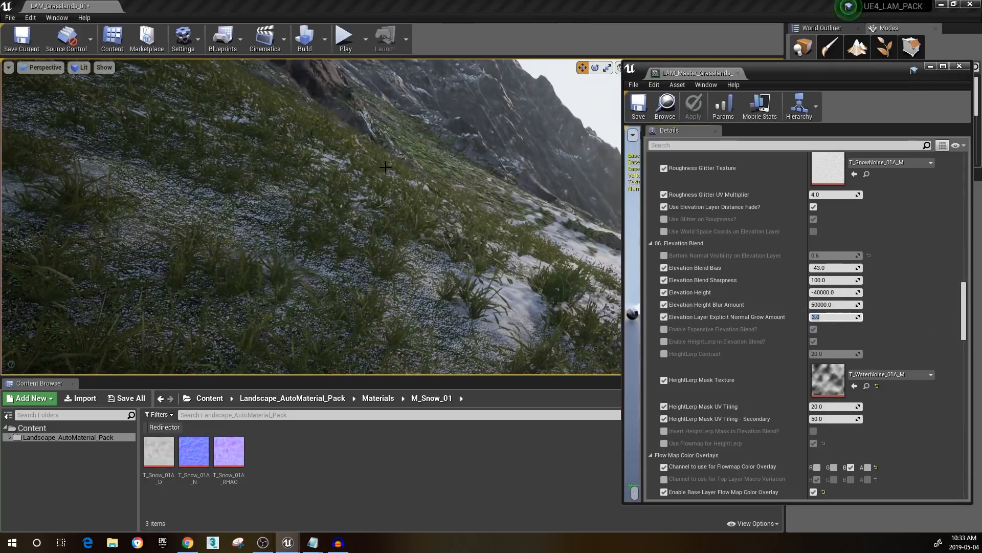
{"action": "right_click_drag", "start_coordinate": [386, 167], "coordinate": [386, 171]}
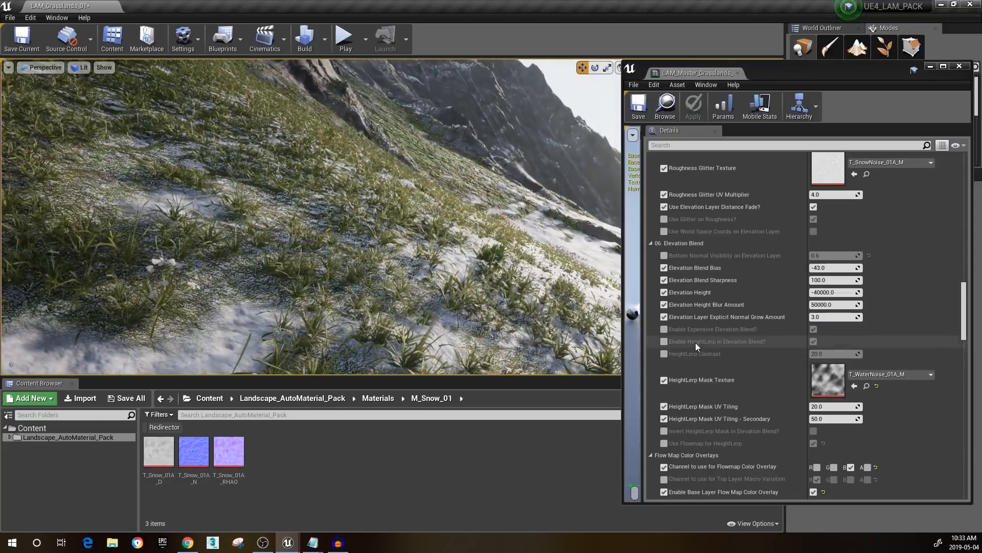
Set Elevation Layer Explicit Normal Grow Amount to 50 and inspect the snow on the slope up close
{"action": "left_click", "coordinate": [829, 317]}
{"action": "type", "text": "50"}
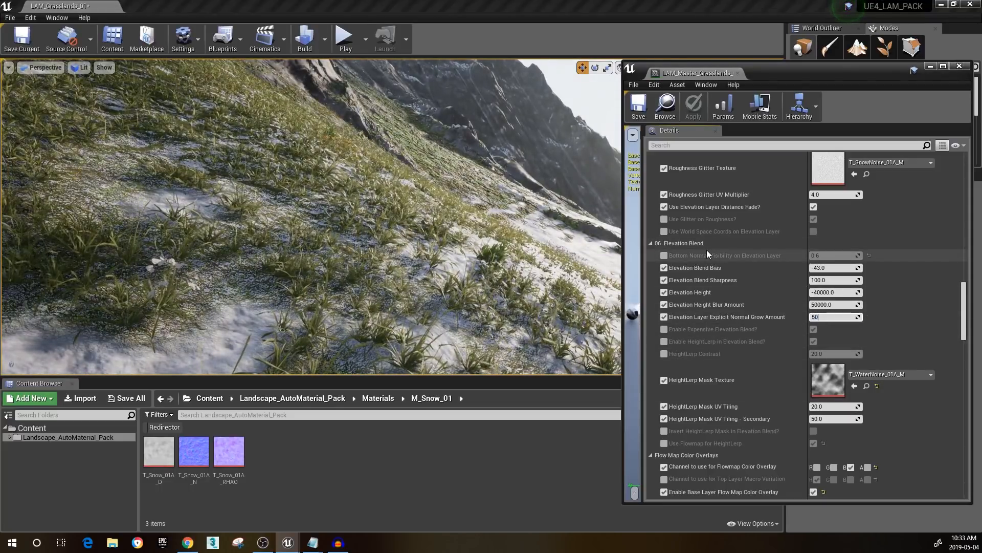
{"action": "key", "text": "Return"}
{"action": "right_click_drag", "start_coordinate": [505, 174], "coordinate": [269, 236]}
{"action": "key", "text": "w"}
{"action": "key", "text": "w"}
Set Elevation Layer Explicit Normal Grow Amount to 0 and inspect the grassy slope and the rock face
{"action": "left_click", "coordinate": [831, 314]}
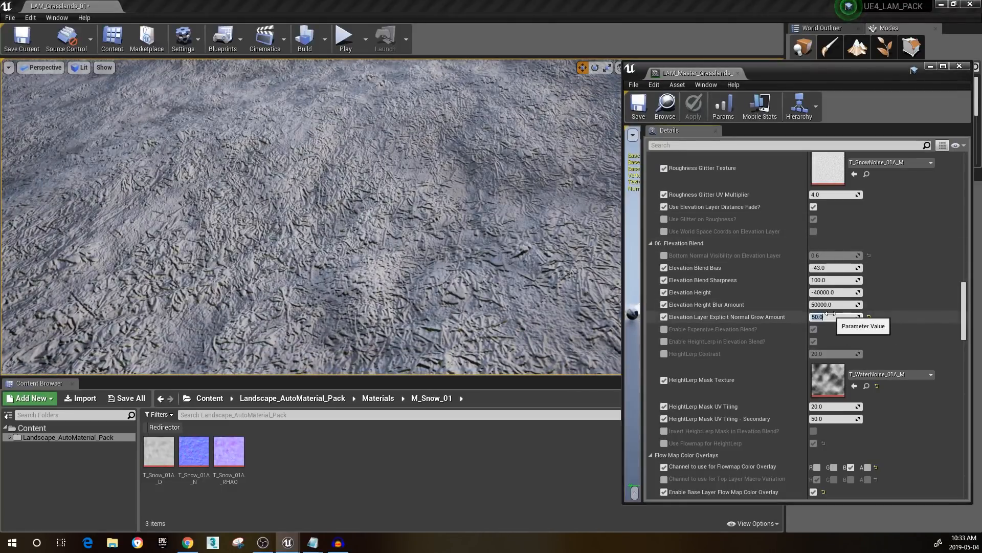
{"action": "type", "text": "0"}
{"action": "key", "text": "Return"}
{"action": "right_click_drag", "start_coordinate": [461, 215], "coordinate": [478, 171]}
{"action": "key", "text": "w"}
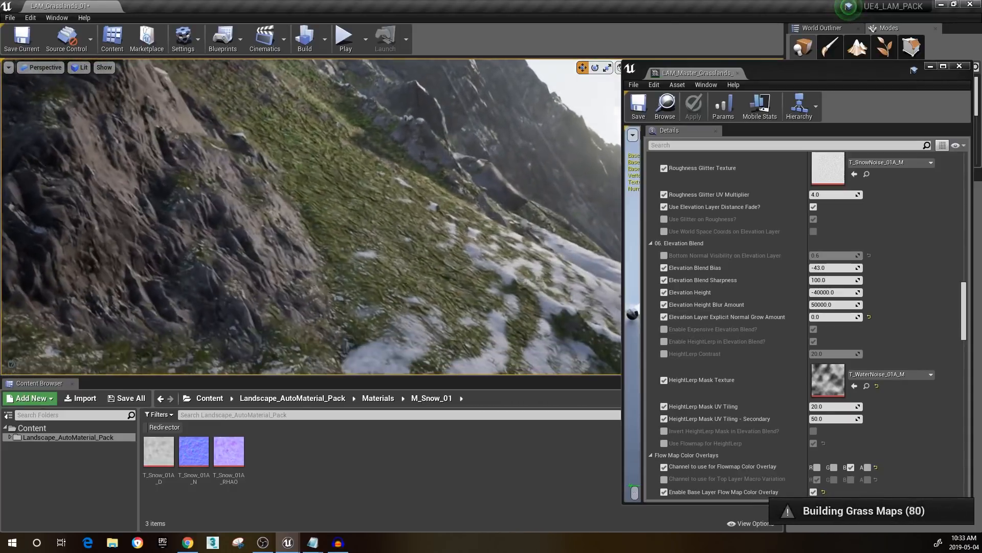
{"action": "key", "text": "w"}
{"action": "right_click_drag", "start_coordinate": [416, 234], "coordinate": [364, 235]}
{"action": "key", "text": "w"}
{"action": "right_click_drag", "start_coordinate": [267, 339], "coordinate": [388, 310]}
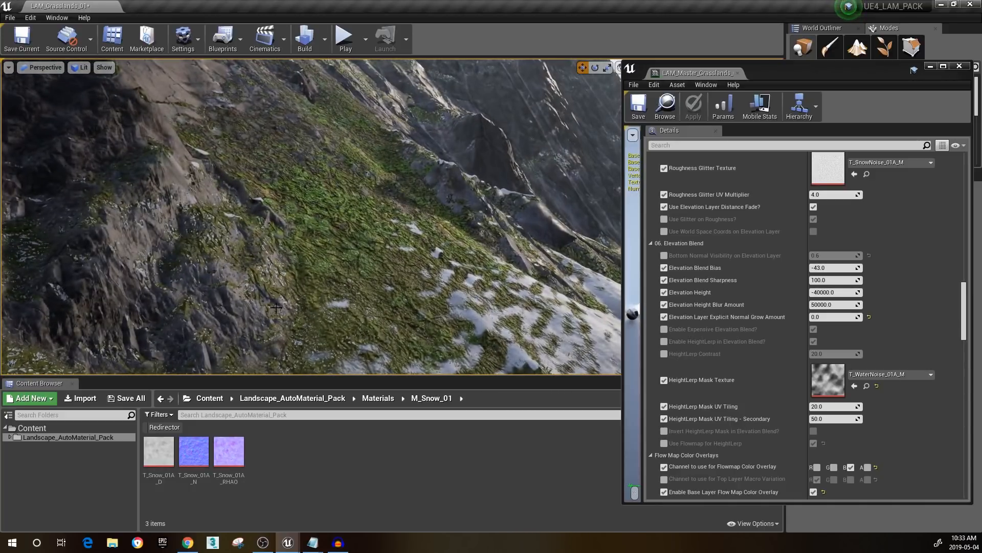
Set Elevation Layer Explicit Normal Grow Amount to 3 and view the snow patches among the rocks
{"action": "left_click", "coordinate": [839, 317]}
{"action": "type", "text": "3"}
{"action": "key", "text": "Return"}
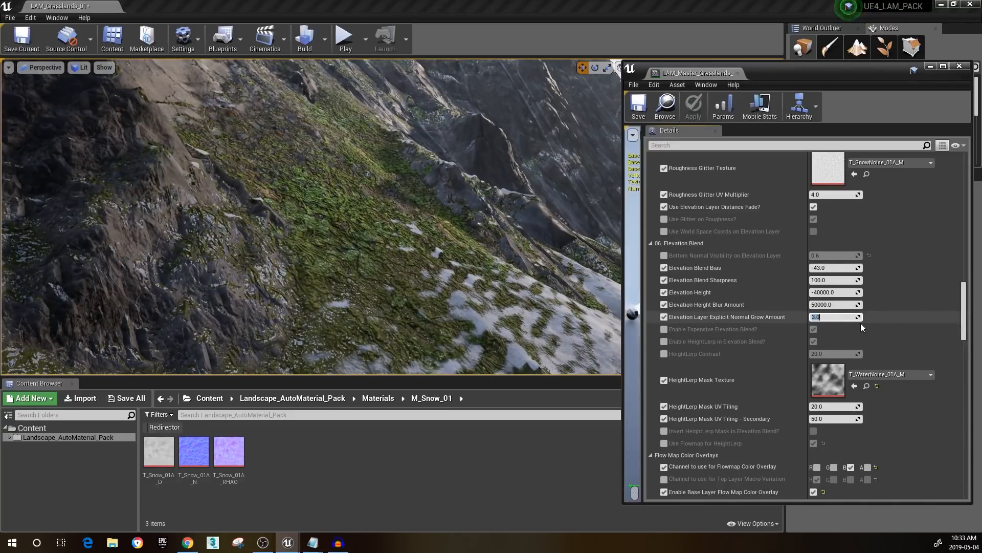
{"action": "right_click_drag", "start_coordinate": [512, 169], "coordinate": [319, 239]}
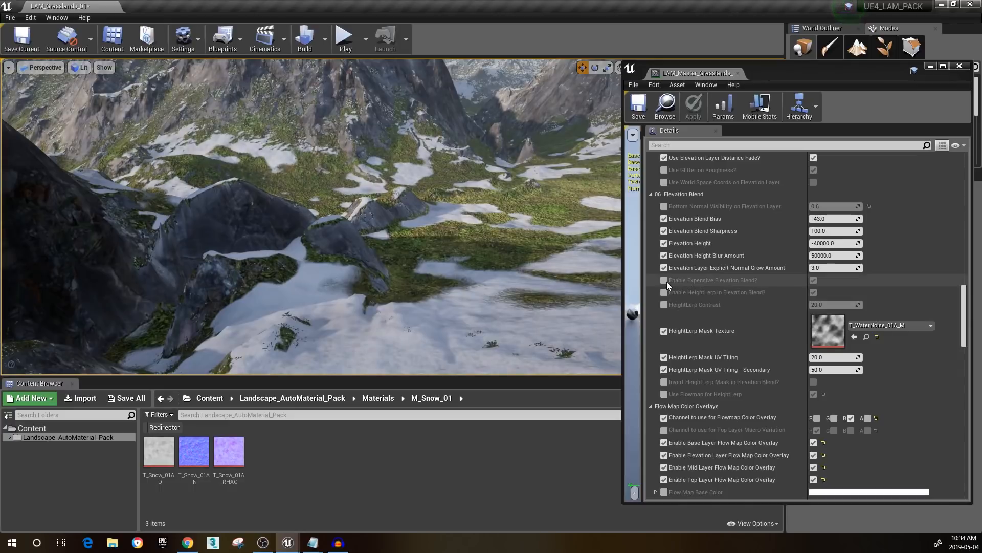
Try the snow with Enable Expensive Elevation Blend turned off and inspect the rock faces and snow patches
{"action": "right_click_drag", "start_coordinate": [363, 216], "coordinate": [509, 219]}
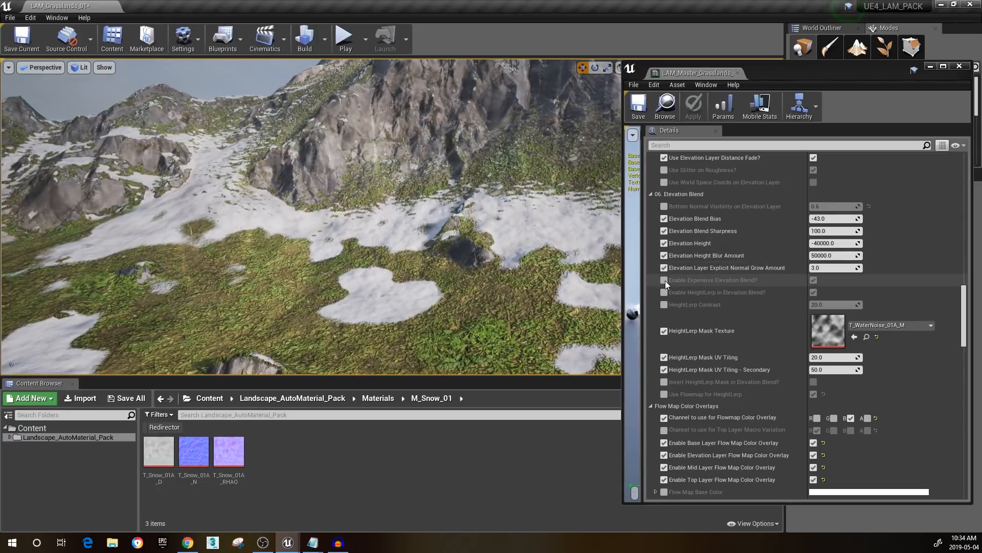
{"action": "right_click_drag", "start_coordinate": [389, 194], "coordinate": [439, 205]}
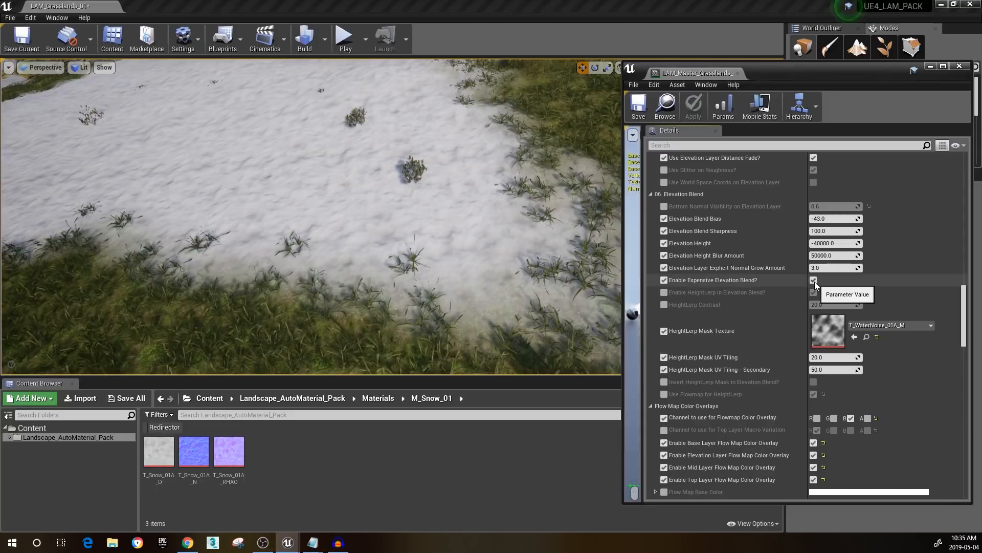
{"action": "left_click", "coordinate": [814, 280]}
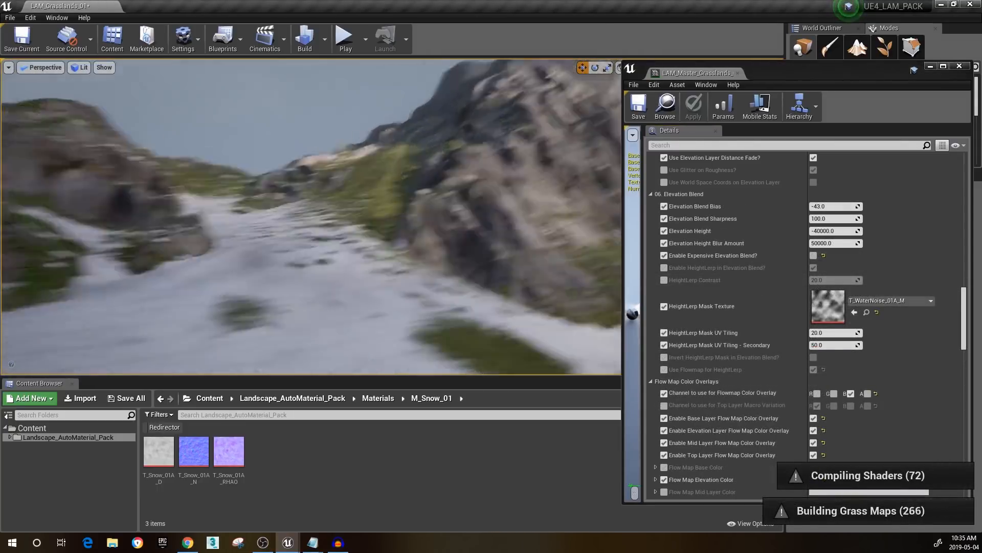
{"action": "right_click_drag", "start_coordinate": [311, 217], "coordinate": [518, 217]}
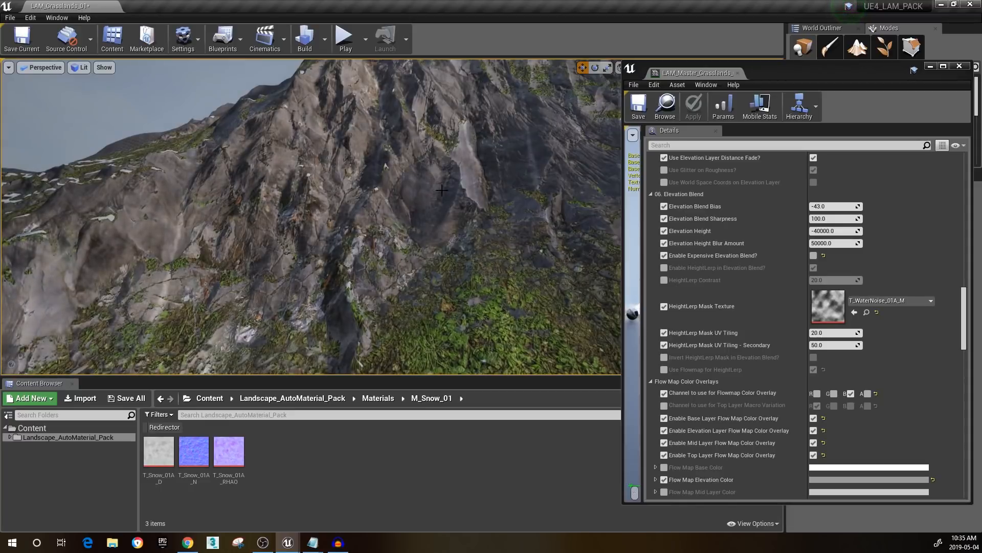
{"action": "right_click_drag", "start_coordinate": [391, 193], "coordinate": [358, 169]}
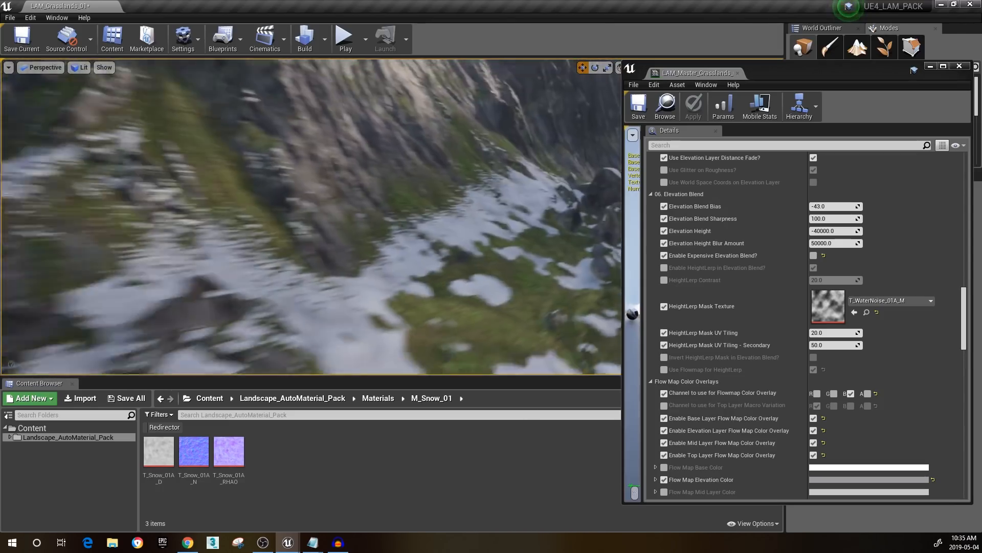
{"action": "right_click_drag", "start_coordinate": [311, 217], "coordinate": [478, 215]}
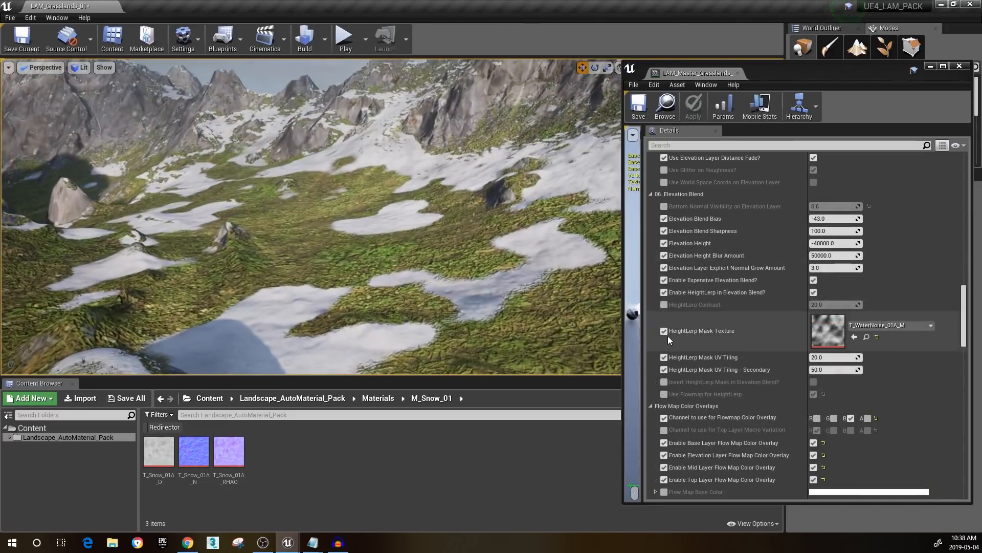
Enable the HeightLerp Contrast override at 20 and inspect the edges of the snow patches
{"action": "left_click", "coordinate": [663, 305]}
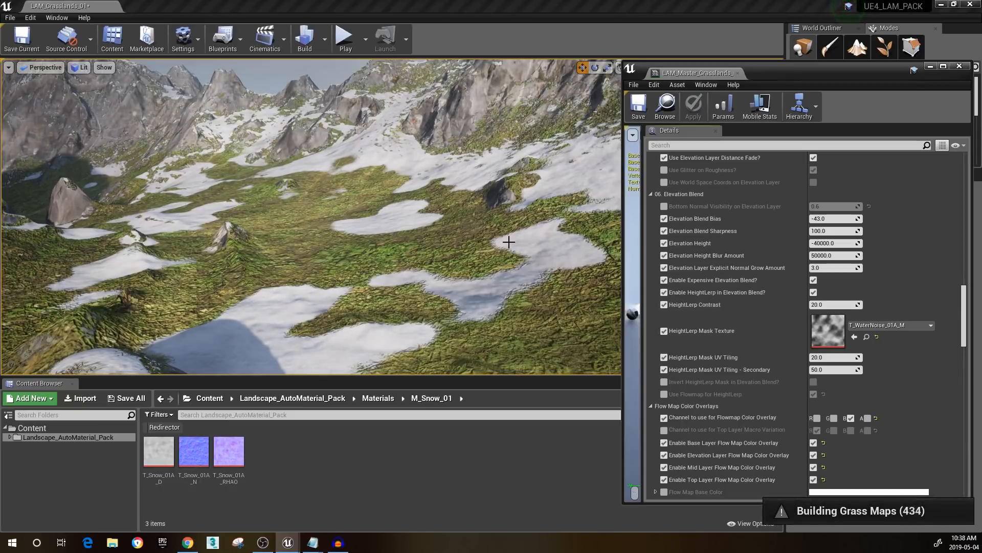
{"action": "right_click_drag", "start_coordinate": [509, 240], "coordinate": [620, 240]}
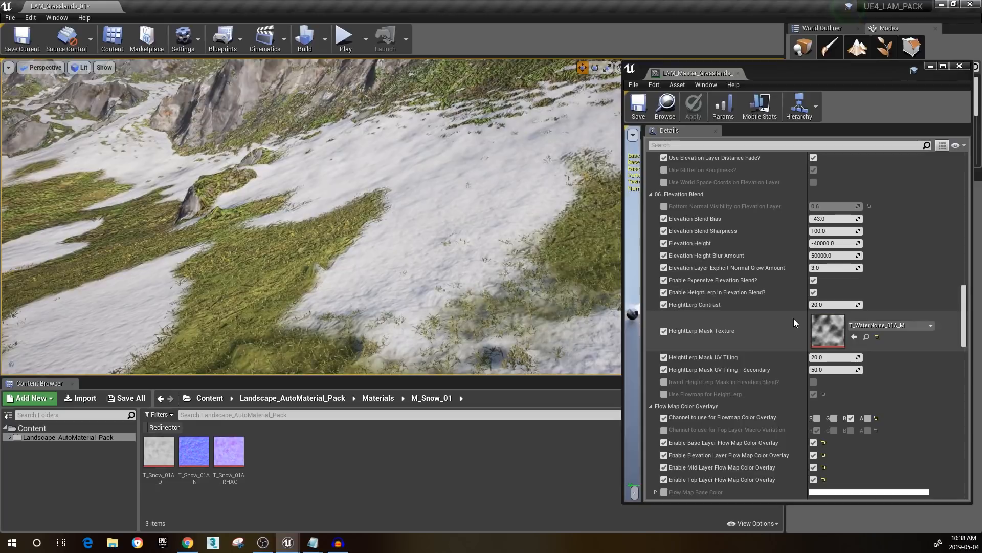
{"action": "right_click_drag", "start_coordinate": [416, 213], "coordinate": [348, 168]}
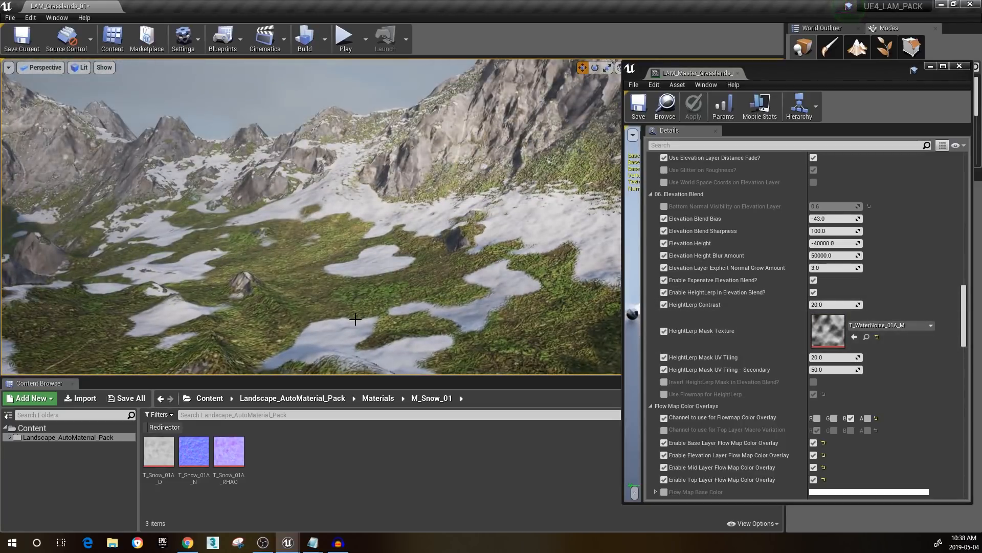
Try HeightLerp Contrast at 1 on the snowy slope and inspect the T_WaterNoise_01A_M mask texture
{"action": "right_click_drag", "start_coordinate": [573, 287], "coordinate": [604, 303]}
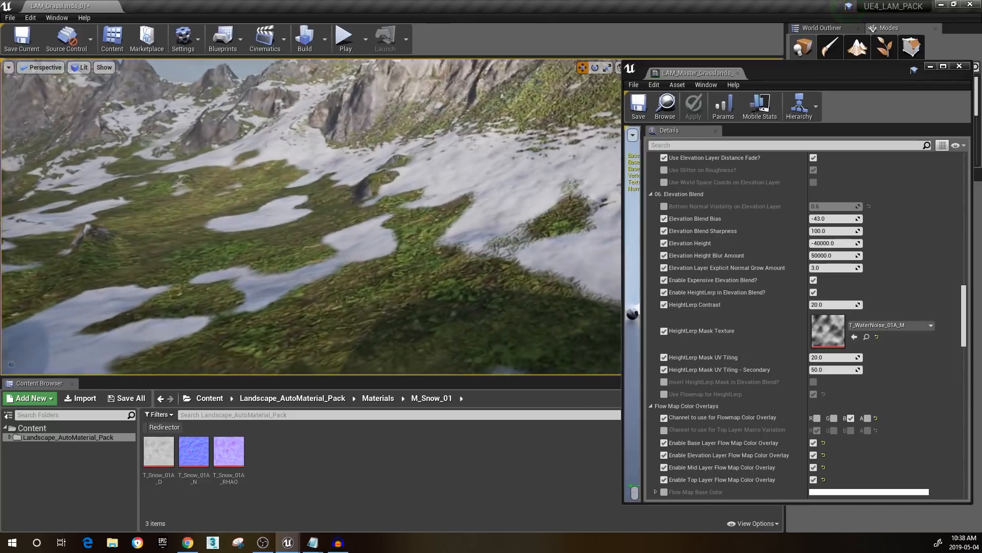
{"action": "right_click_drag", "start_coordinate": [616, 223], "coordinate": [581, 215]}
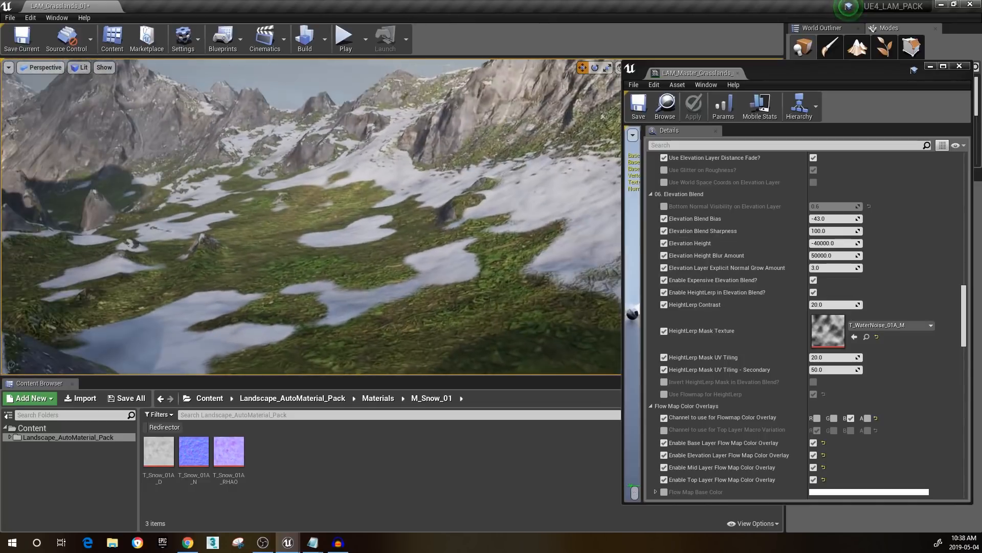
{"action": "left_click", "coordinate": [828, 303]}
{"action": "type", "text": "1"}
{"action": "key", "text": "Return"}
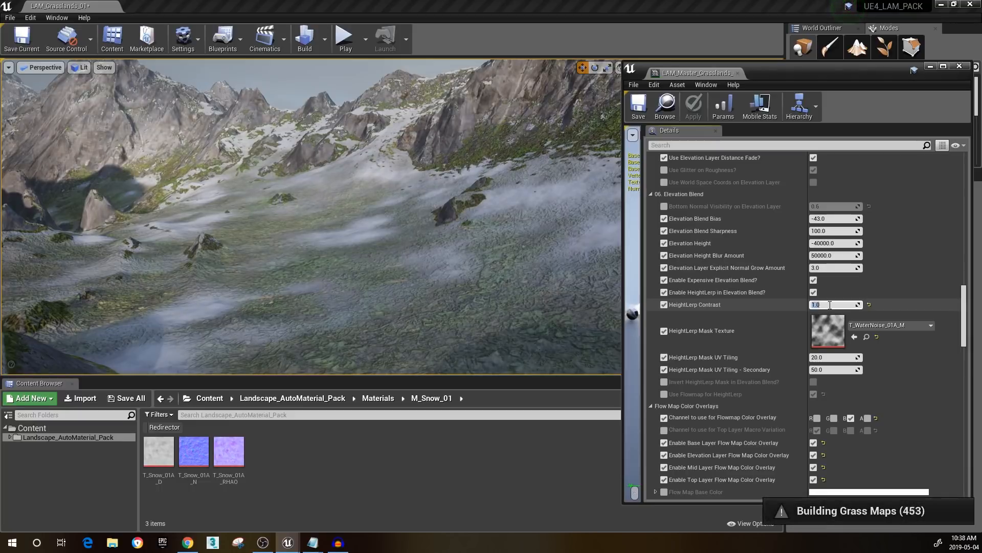
{"action": "double_click", "coordinate": [821, 327]}
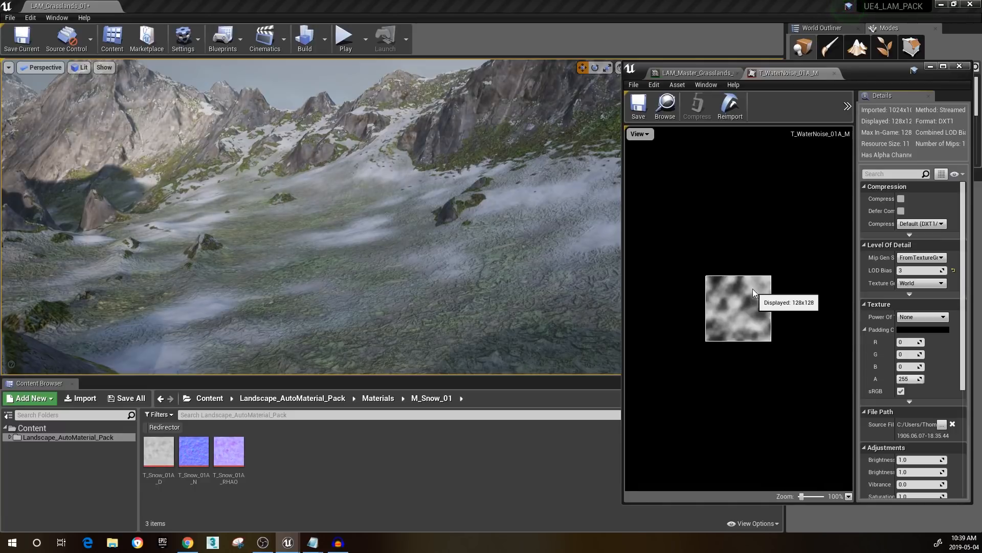
{"action": "left_click", "coordinate": [834, 73]}
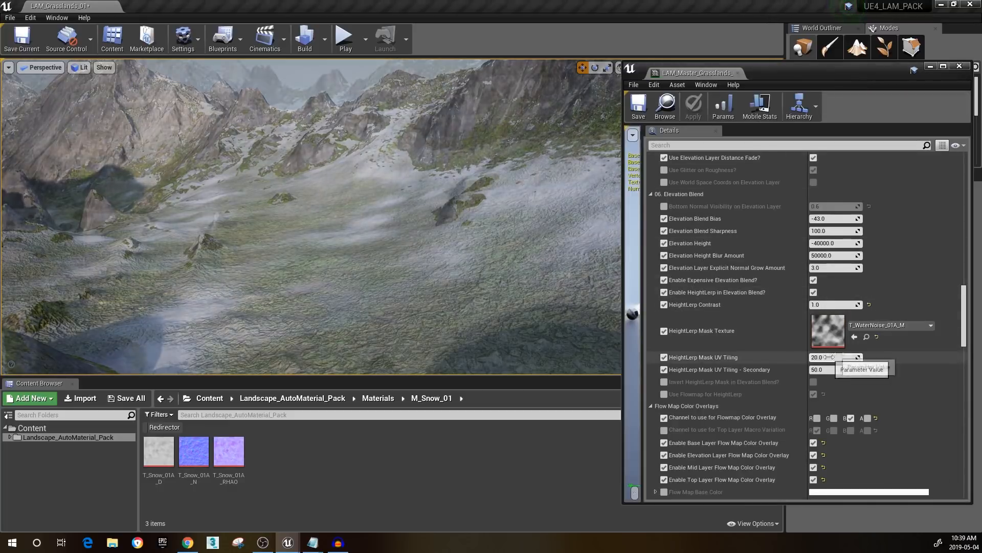
Try HeightLerp Contrast at 10 and at 5, and inspect the edges of the snow patches up close
{"action": "left_click", "coordinate": [830, 304]}
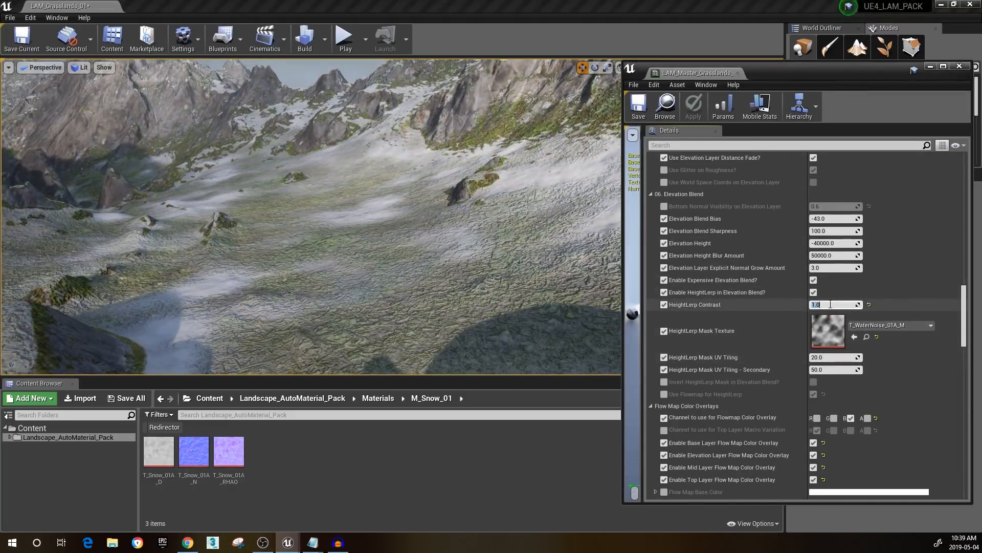
{"action": "type", "text": "10"}
{"action": "key", "text": "Return"}
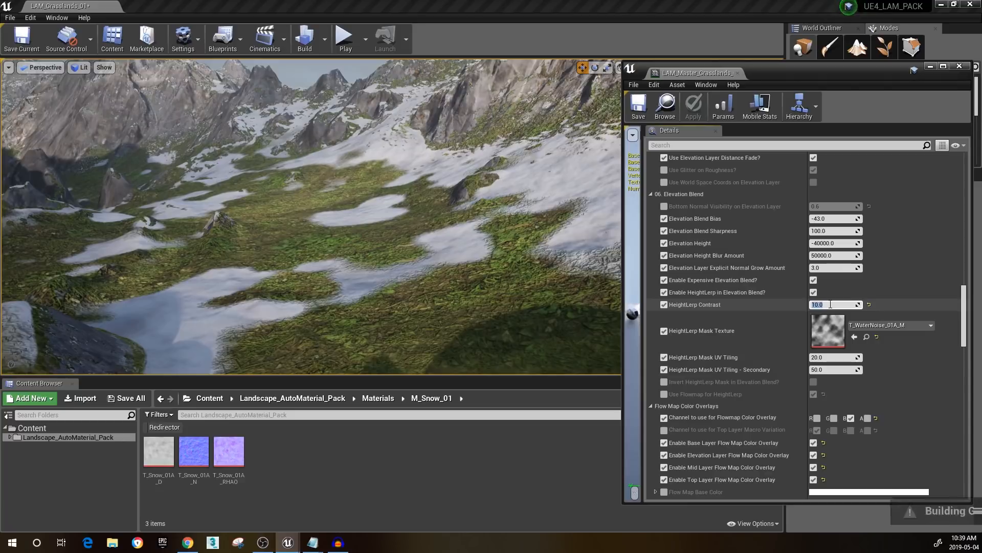
{"action": "type", "text": "5"}
{"action": "key", "text": "Return"}
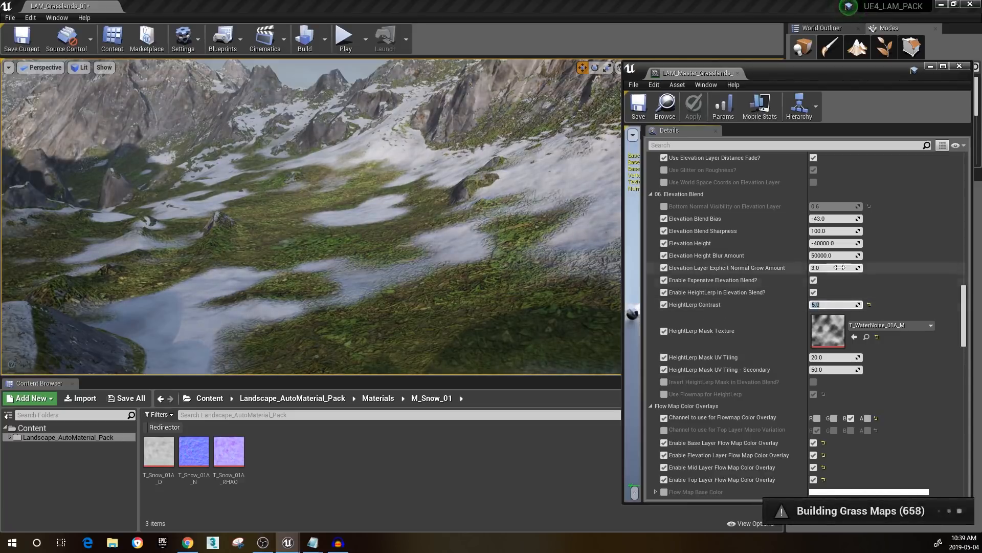
{"action": "right_click_drag", "start_coordinate": [478, 224], "coordinate": [440, 167]}
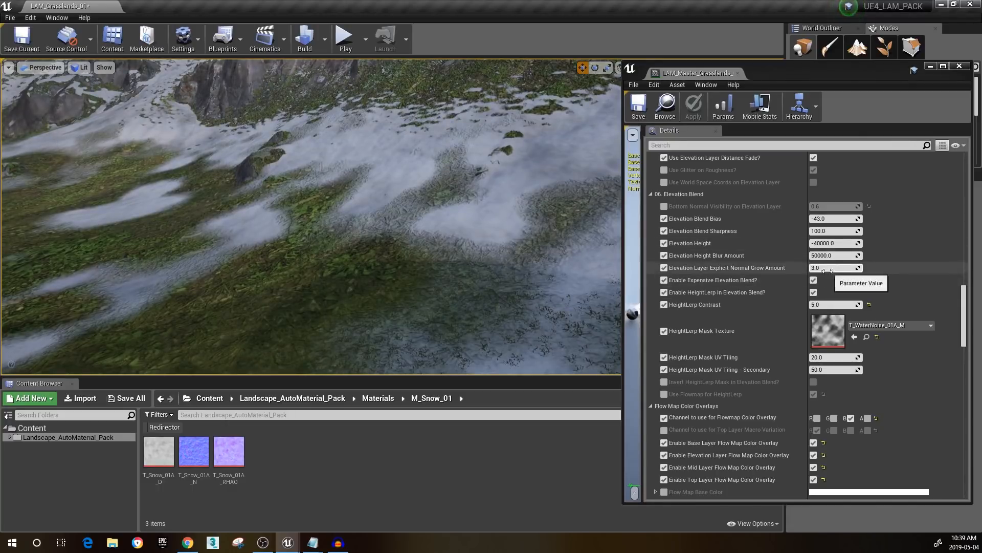
{"action": "key", "text": "w"}
{"action": "right_click_drag", "start_coordinate": [350, 179], "coordinate": [419, 251]}
{"action": "key", "text": "w"}
{"action": "key", "text": "s"}
{"action": "right_click_drag", "start_coordinate": [523, 282], "coordinate": [523, 256]}
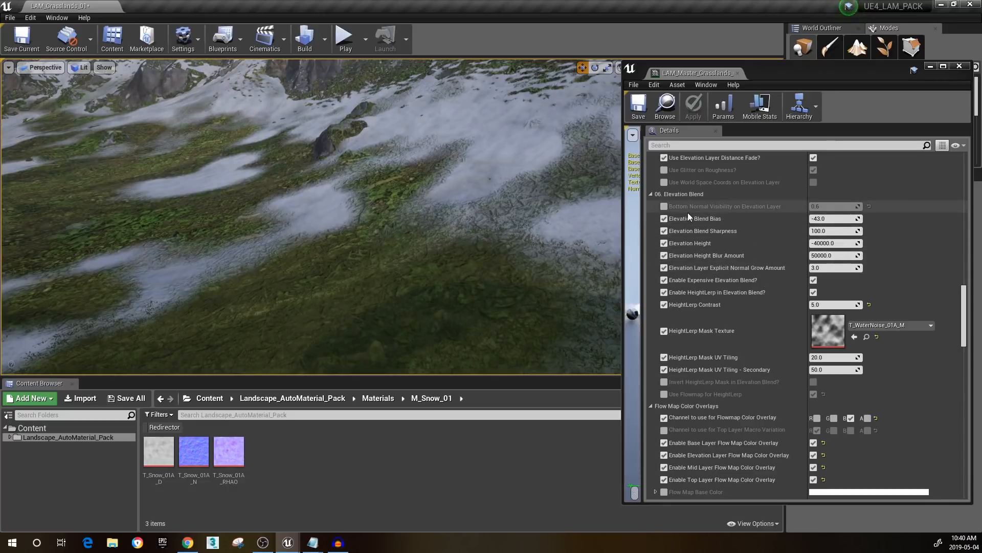
Try HeightLerp Contrast at 20 and at 100, and inspect the snow border against the grass at ground level
{"action": "scroll", "coordinate": [688, 213], "scroll_direction": "up", "scroll_amount": 1}
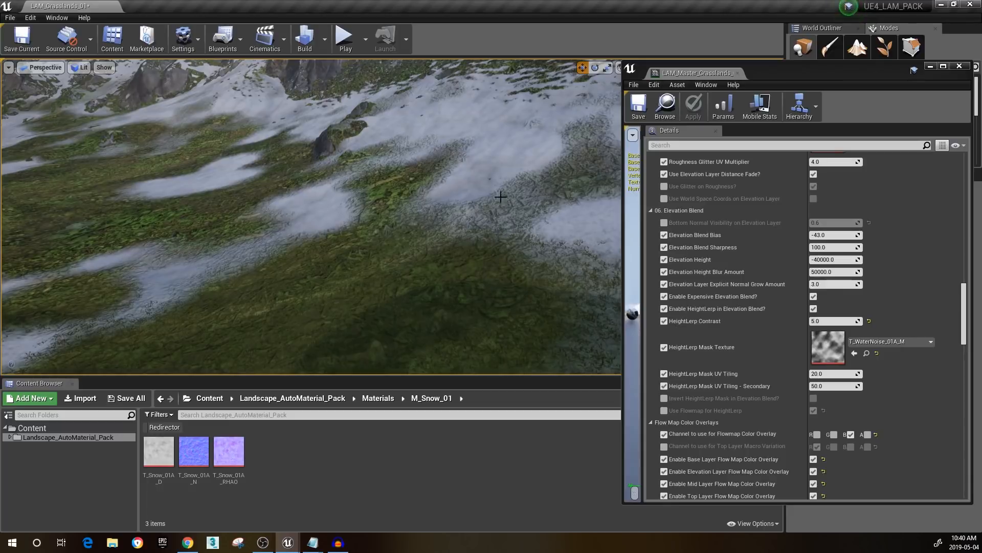
{"action": "left_click", "coordinate": [832, 321]}
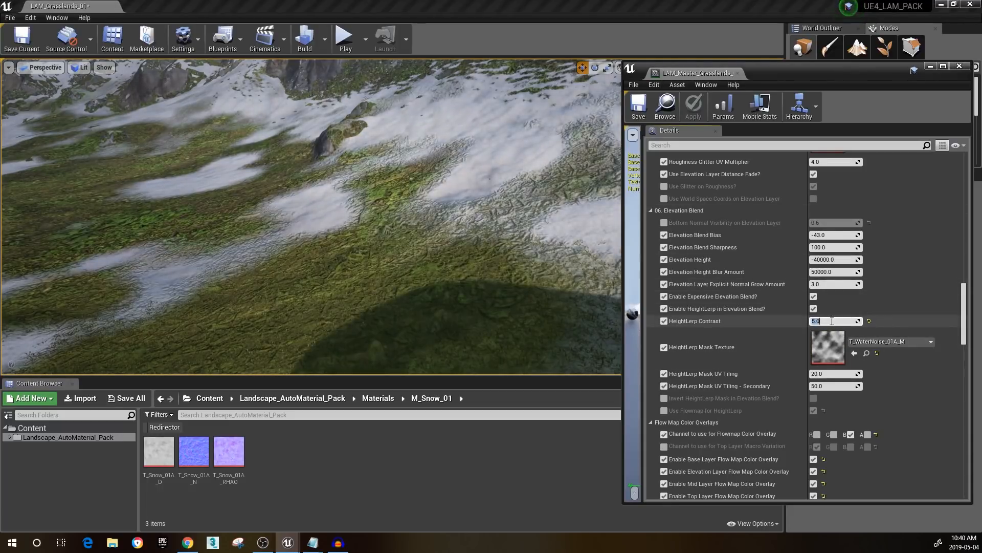
{"action": "type", "text": "20"}
{"action": "key", "text": "Return"}
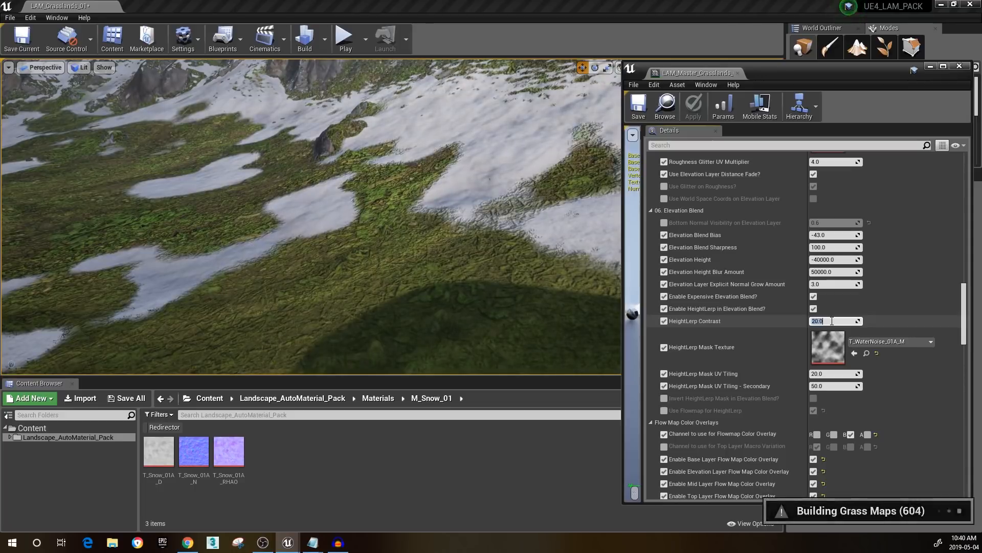
{"action": "key", "text": "Return"}
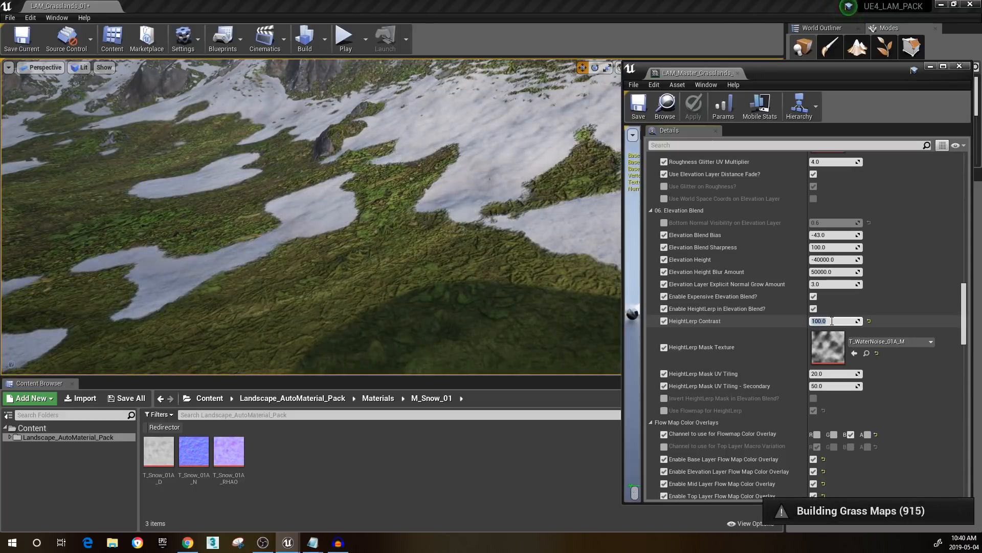
{"action": "right_click_drag", "start_coordinate": [462, 193], "coordinate": [261, 187]}
{"action": "key", "text": "w"}
{"action": "key", "text": "w"}
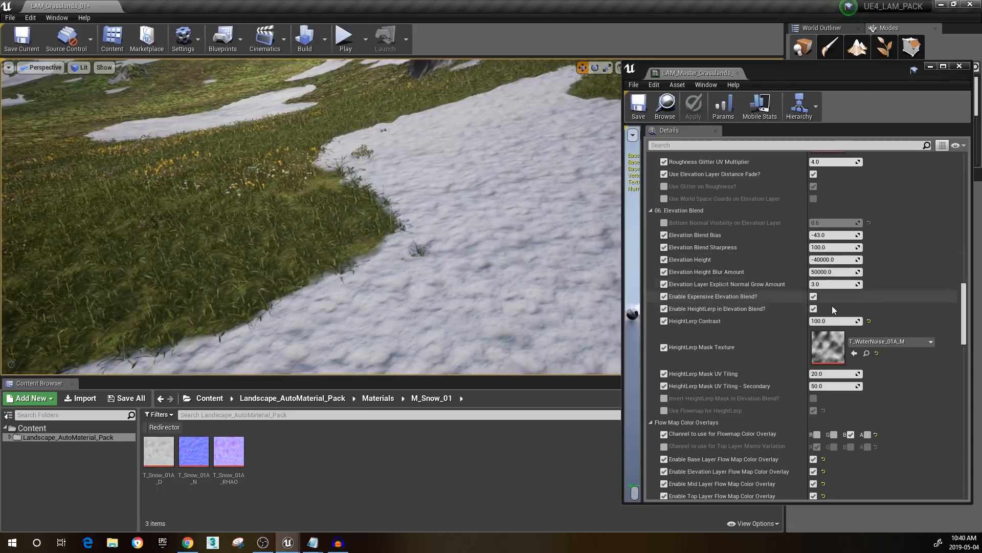
Compare HeightLerp Contrast at 50 and at 20 on the nearby snow and grass border
{"action": "left_click", "coordinate": [830, 320]}
{"action": "type", "text": "50"}
{"action": "key", "text": "Return"}
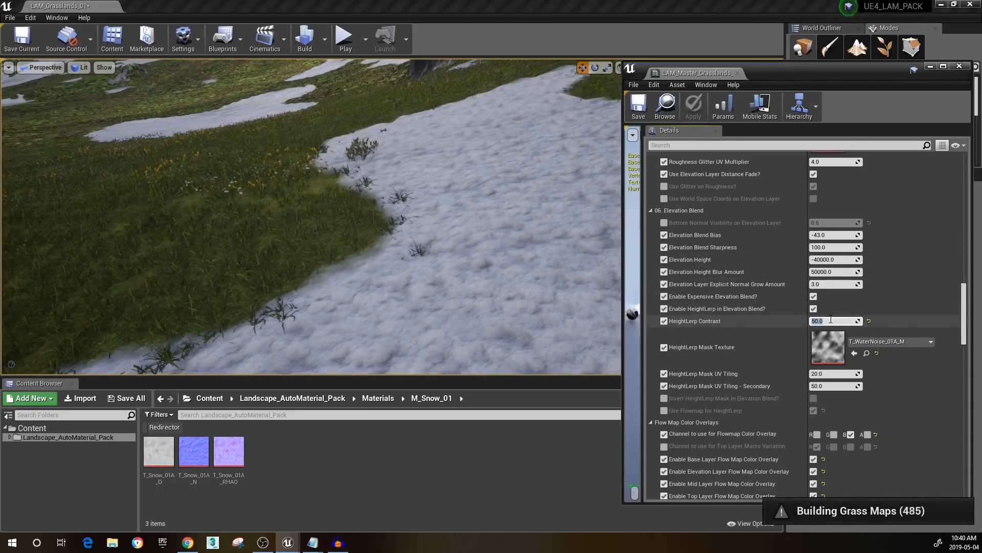
{"action": "type", "text": "20"}
{"action": "key", "text": "Return"}
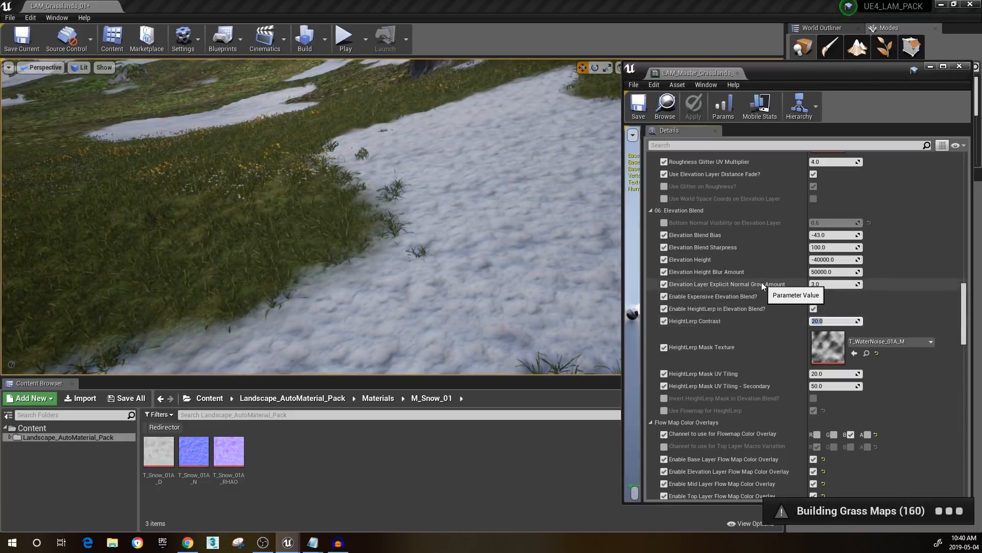
Set HeightLerp Contrast to 40 and view the snow patches across the valley
{"action": "type", "text": "40"}
{"action": "key", "text": "Return"}
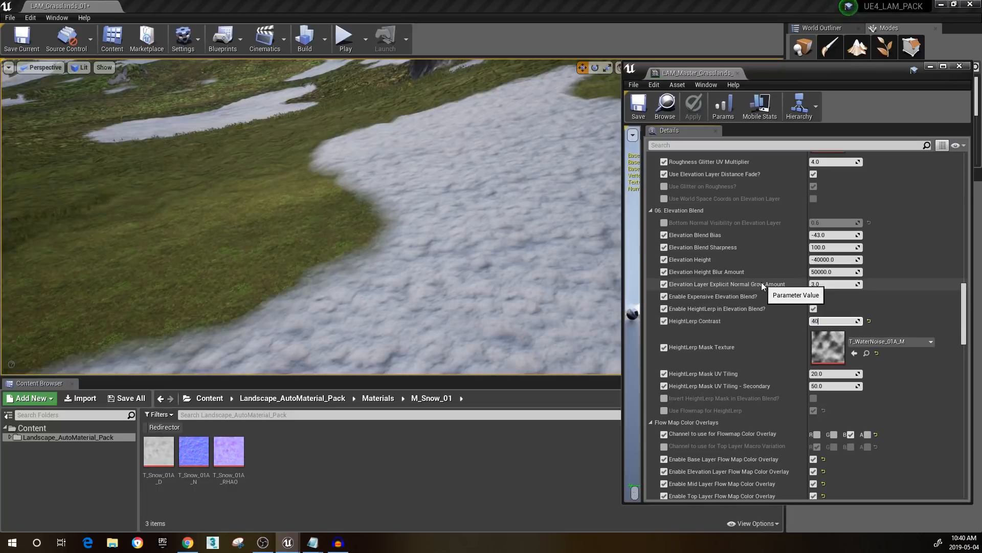
{"action": "right_click_drag", "start_coordinate": [302, 189], "coordinate": [312, 143]}
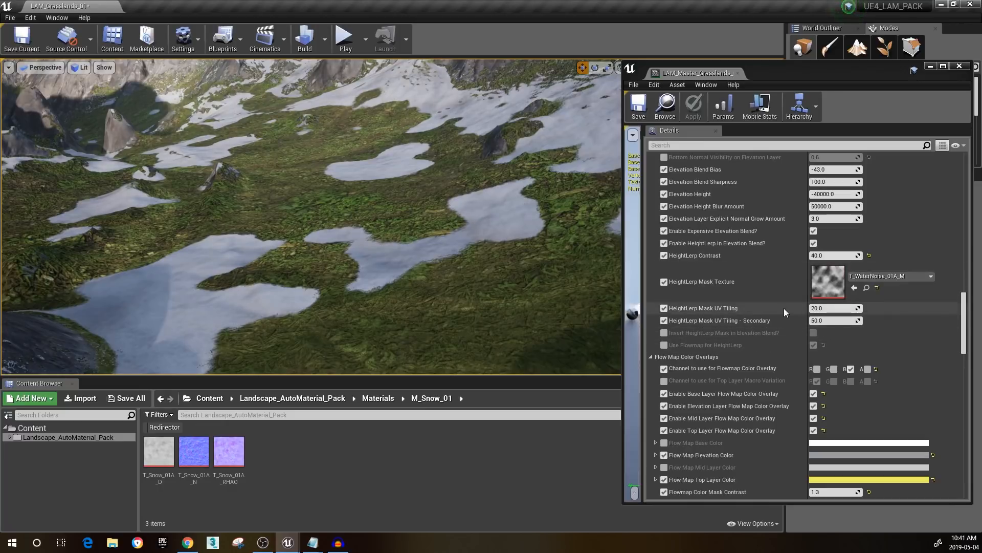
{"action": "right_click_drag", "start_coordinate": [532, 234], "coordinate": [487, 233]}
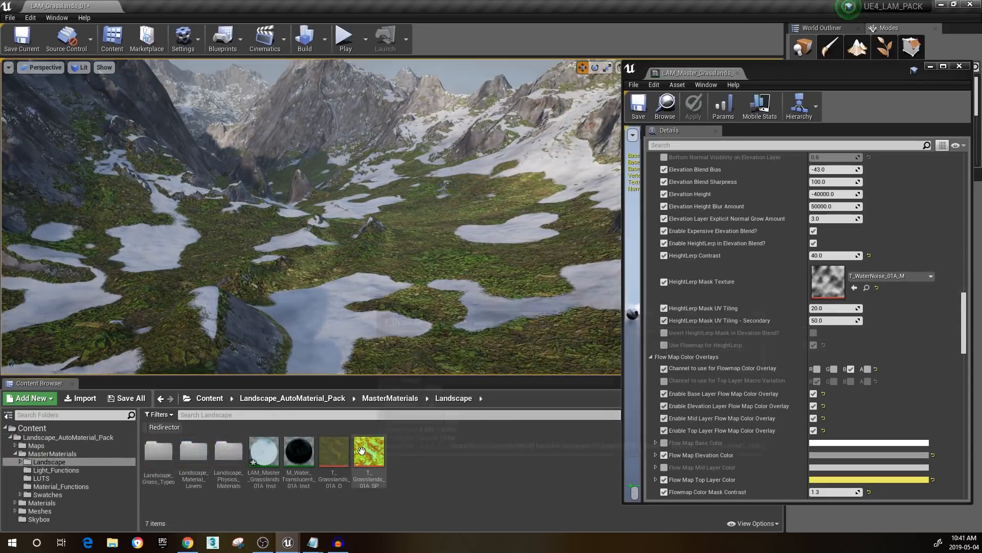
Examine only the blue channel of the T_Grasslands_01A_SP splat map texture, enlarged and zoomed out
{"action": "double_click", "coordinate": [364, 451]}
{"action": "left_click", "coordinate": [651, 133]}
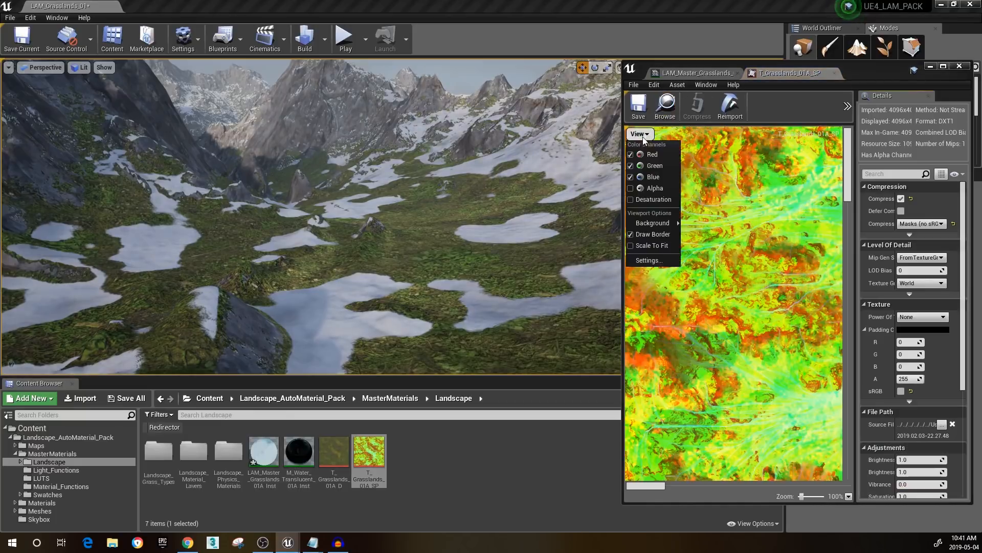
{"action": "left_click", "coordinate": [631, 155]}
{"action": "left_click", "coordinate": [631, 165]}
{"action": "left_click", "coordinate": [631, 177]}
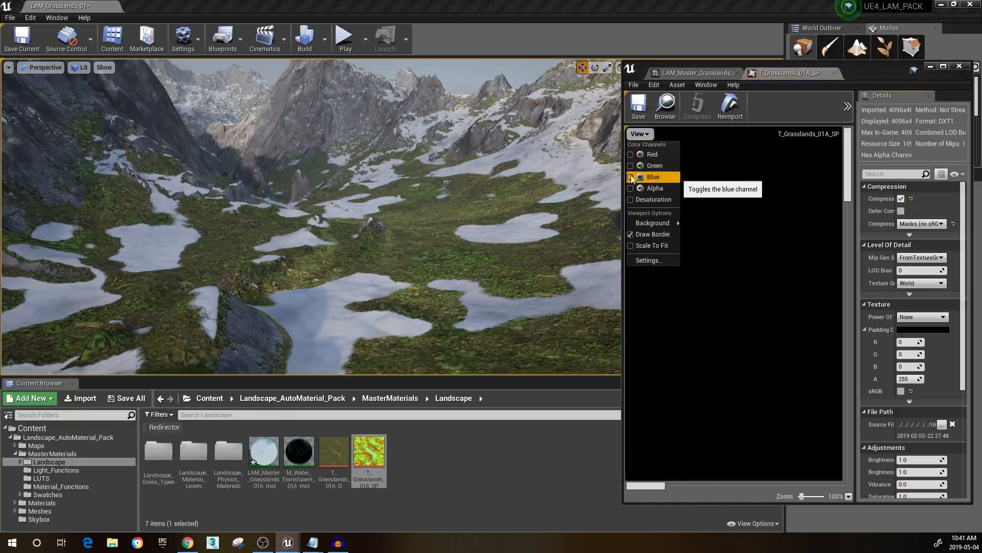
{"action": "left_click", "coordinate": [633, 177]}
{"action": "double_click", "coordinate": [882, 71]}
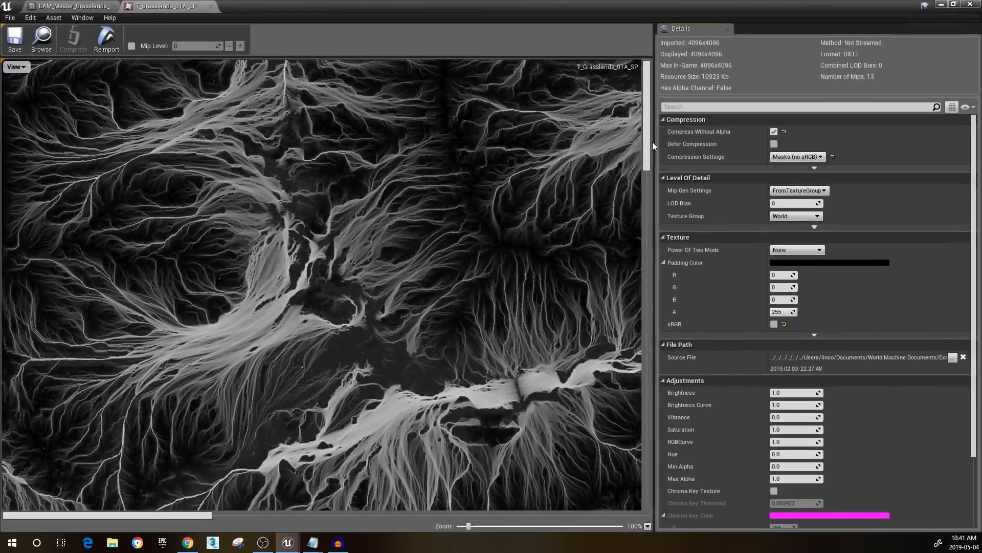
{"action": "scroll", "coordinate": [341, 246], "scroll_direction": "down", "scroll_amount": 4}
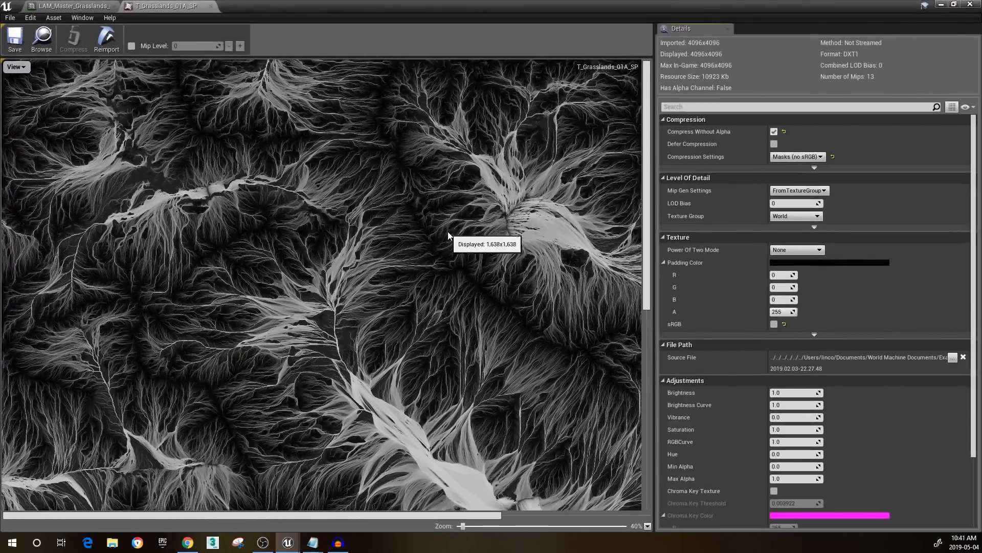
{"action": "scroll", "coordinate": [448, 235], "scroll_direction": "down", "scroll_amount": 2}
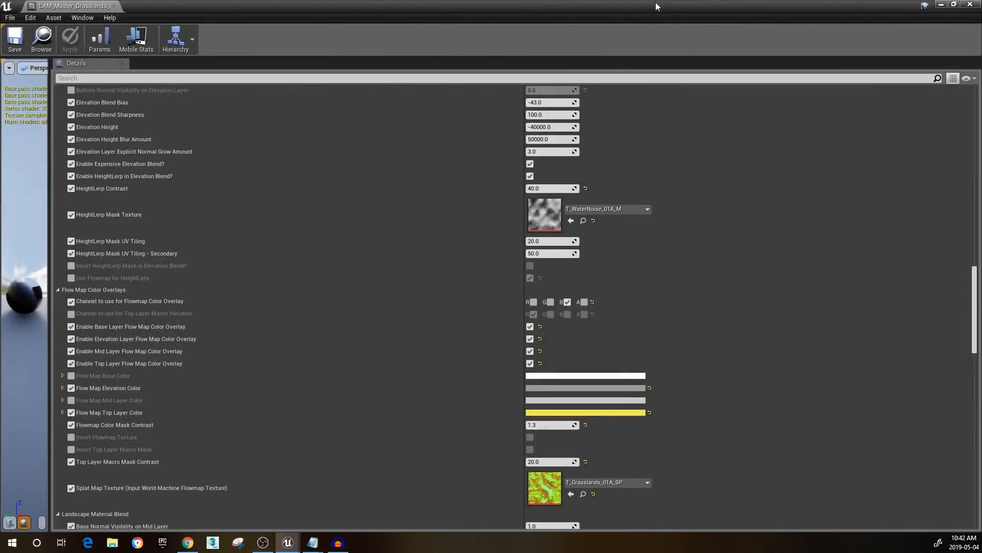
Enable Use Flowmap for HeightLerp in the material instance and inspect the snow on the mountain slopes and valley
{"action": "double_click", "coordinate": [655, 2]}
{"action": "scroll", "coordinate": [895, 319], "scroll_direction": "down", "scroll_amount": 3}
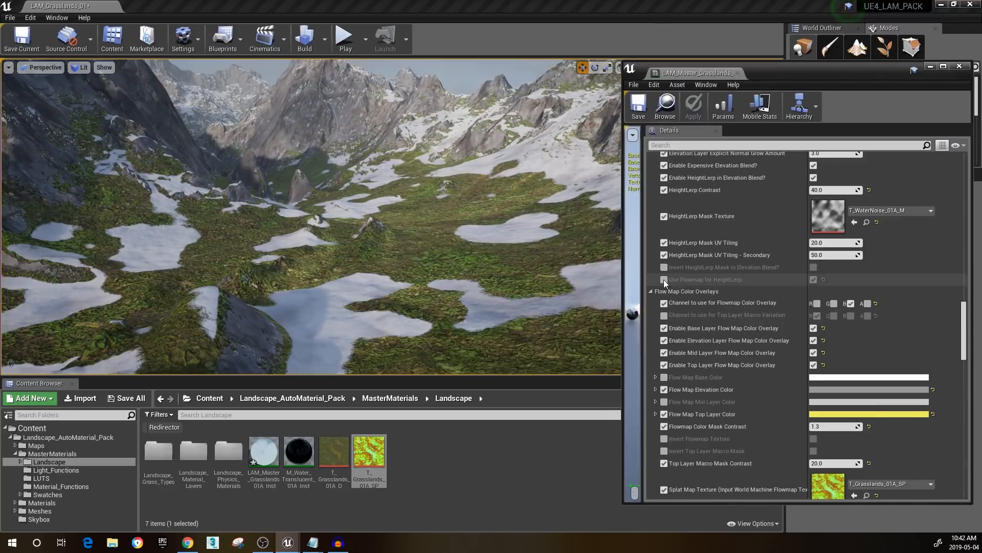
{"action": "left_click", "coordinate": [813, 279]}
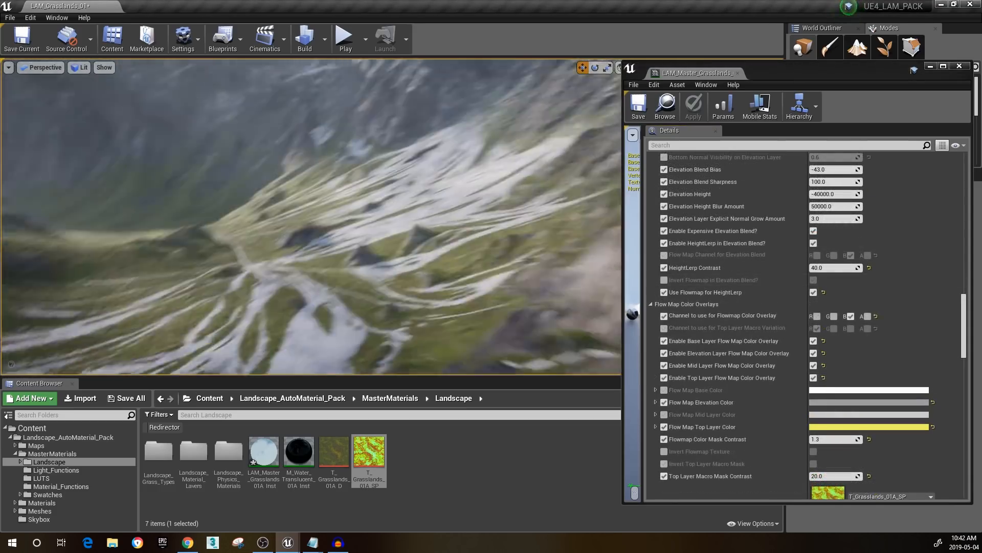
{"action": "right_click_drag", "start_coordinate": [479, 243], "coordinate": [454, 246]}
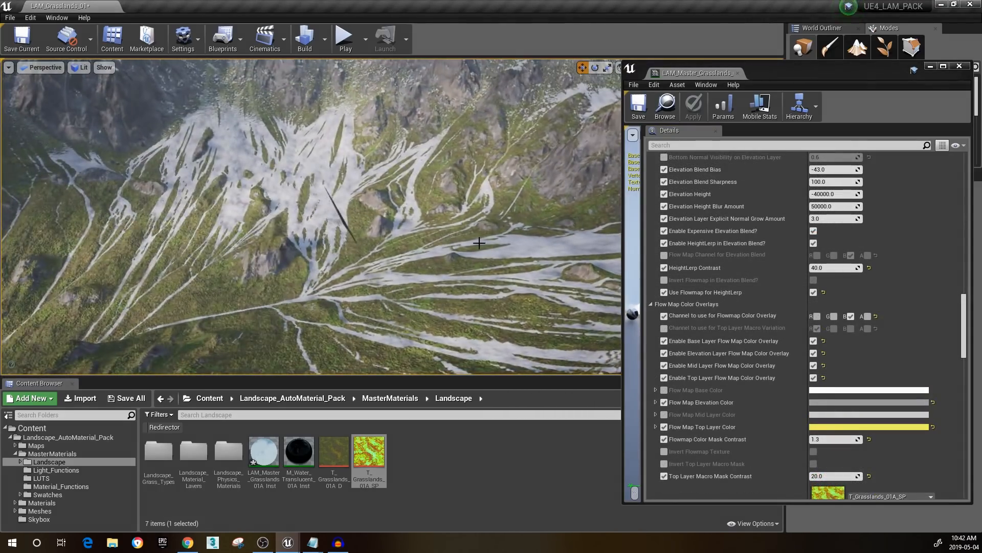
{"action": "right_click_drag", "start_coordinate": [549, 222], "coordinate": [521, 161]}
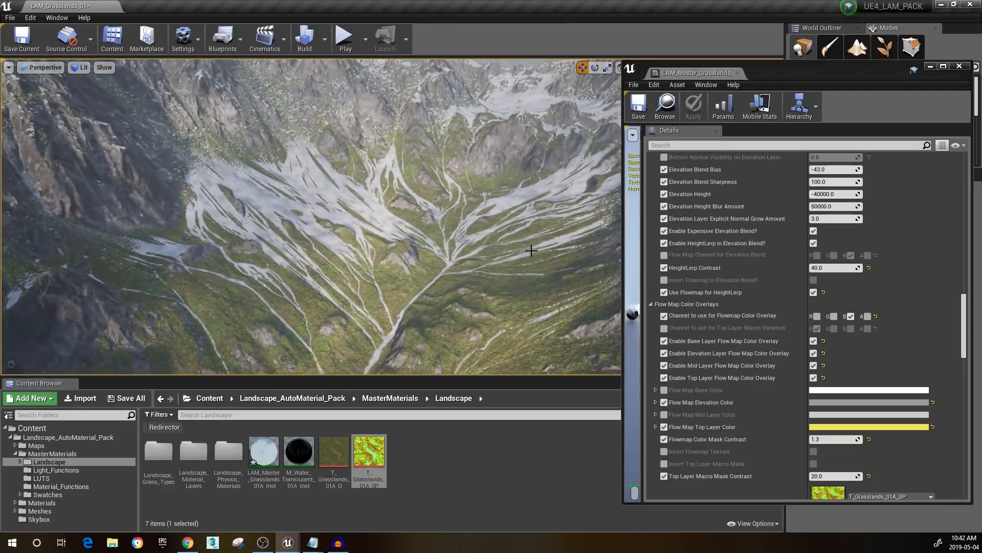
{"action": "right_click_drag", "start_coordinate": [471, 234], "coordinate": [456, 231]}
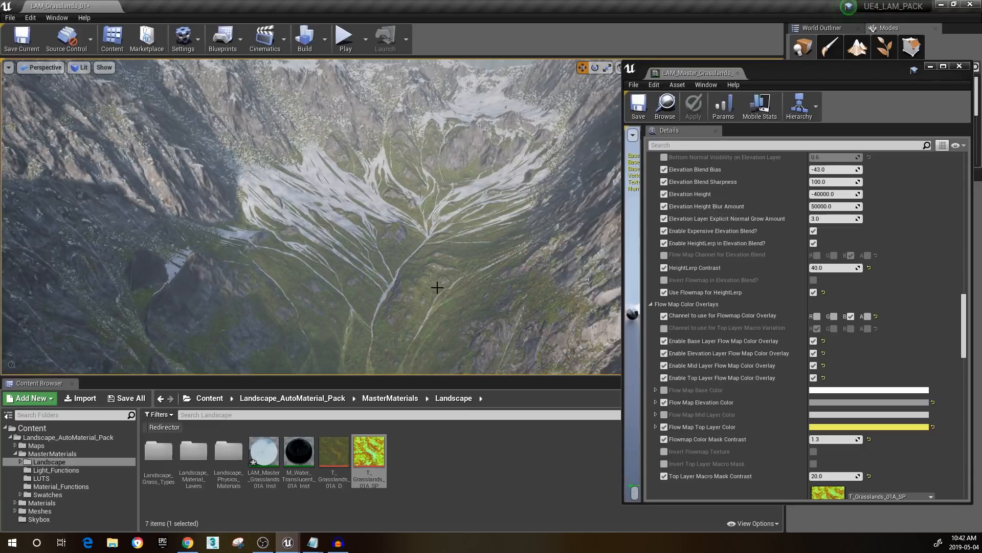
Try Elevation Height Blur Amount at 0 and at 10000 with the flow-map snow blend
{"action": "scroll", "coordinate": [742, 267], "scroll_direction": "up", "scroll_amount": 2}
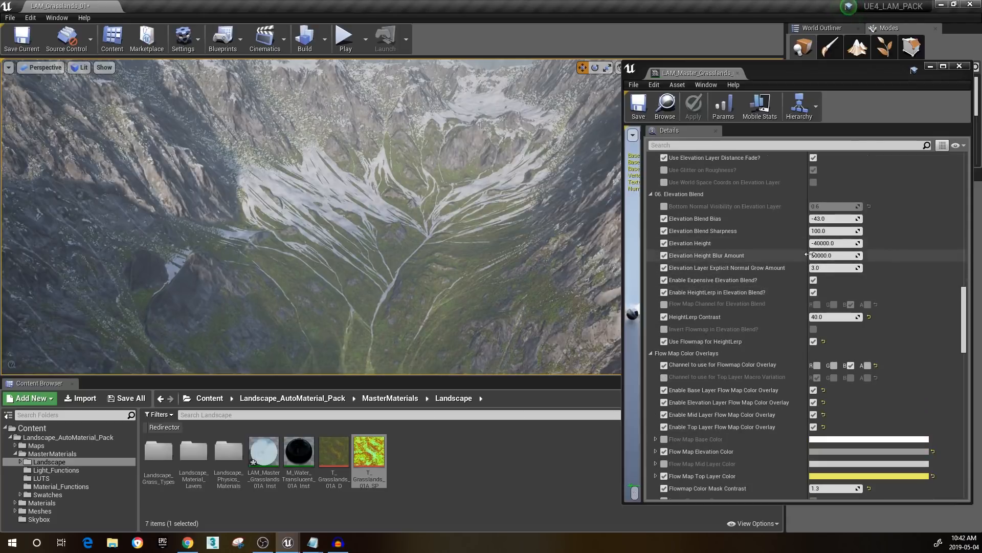
{"action": "left_click", "coordinate": [838, 255]}
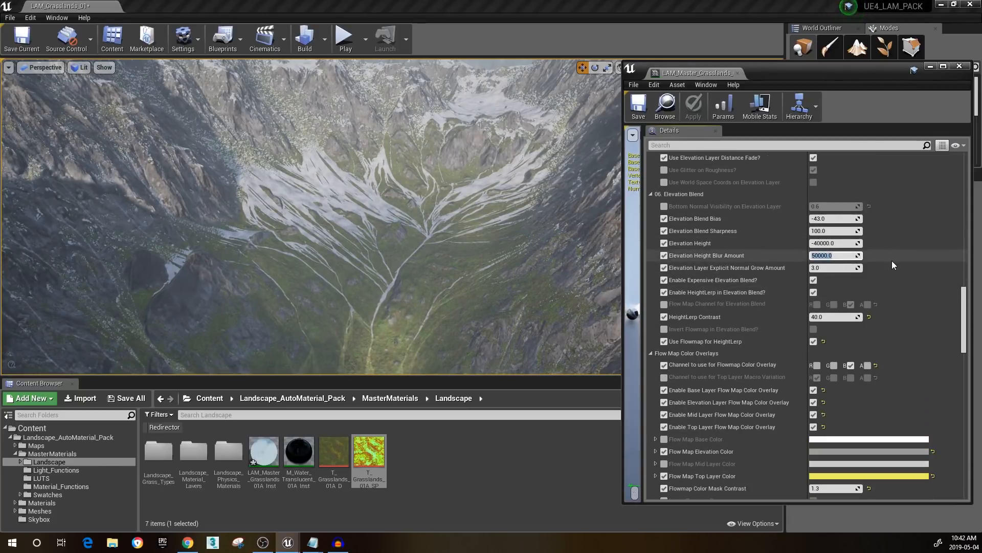
{"action": "type", "text": "0"}
{"action": "key", "text": "Return"}
{"action": "type", "text": "10000"}
{"action": "key", "text": "Return"}
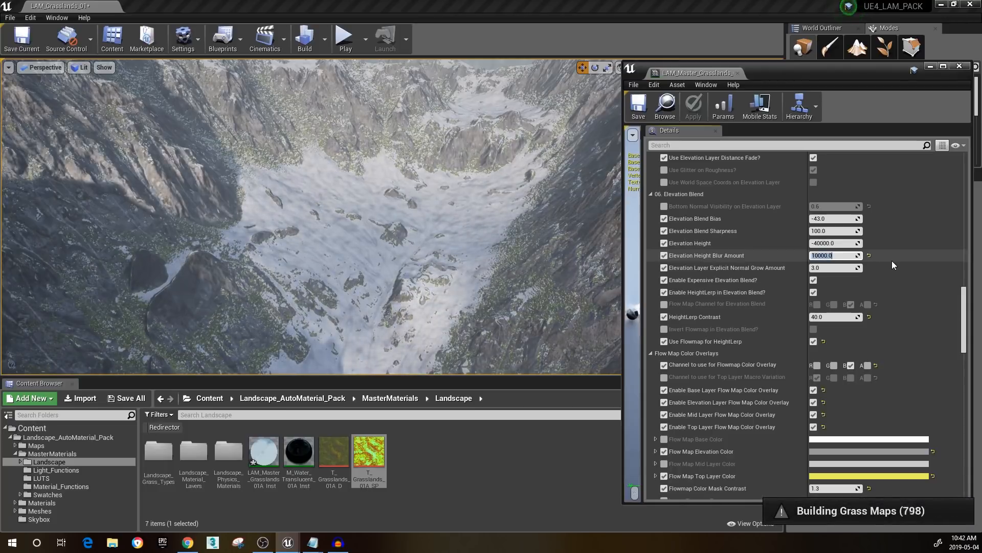
Set Elevation Height Blur Amount to 100000
{"action": "type", "text": "100"}
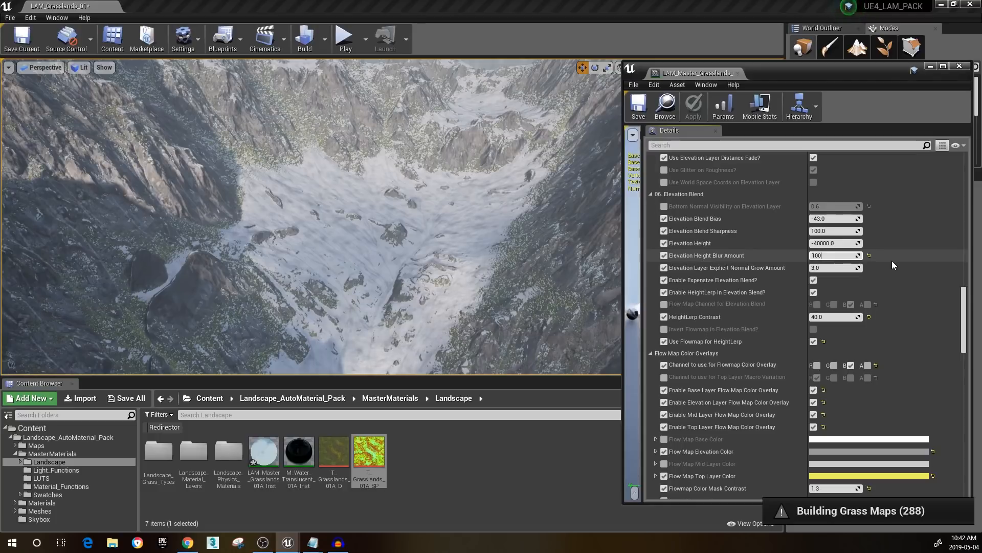
{"action": "type", "text": "0000"}
{"action": "key", "text": "Return"}
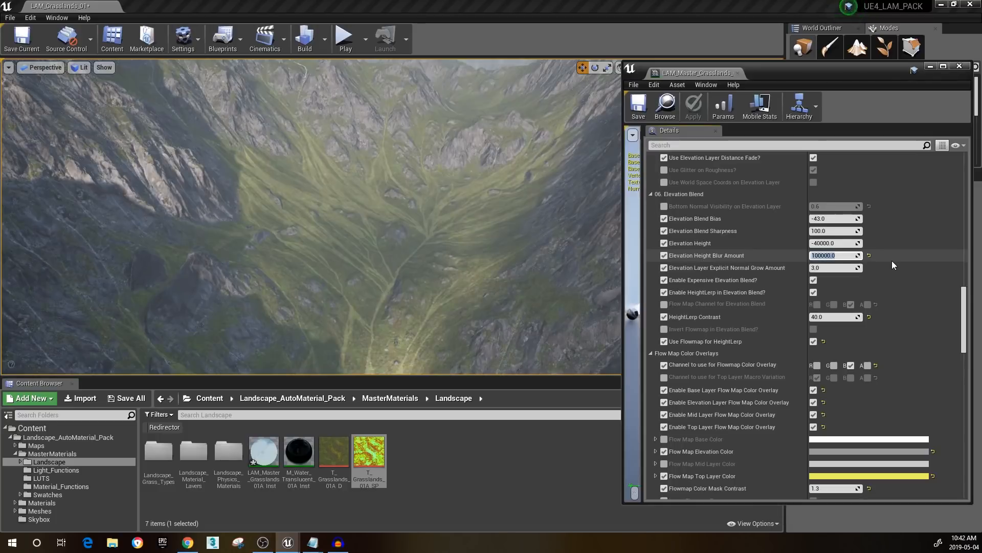
Set Elevation Height to -60000 in the Elevation Blend parameters
{"action": "right_click_drag", "start_coordinate": [528, 227], "coordinate": [555, 226]}
{"action": "left_click", "coordinate": [844, 242]}
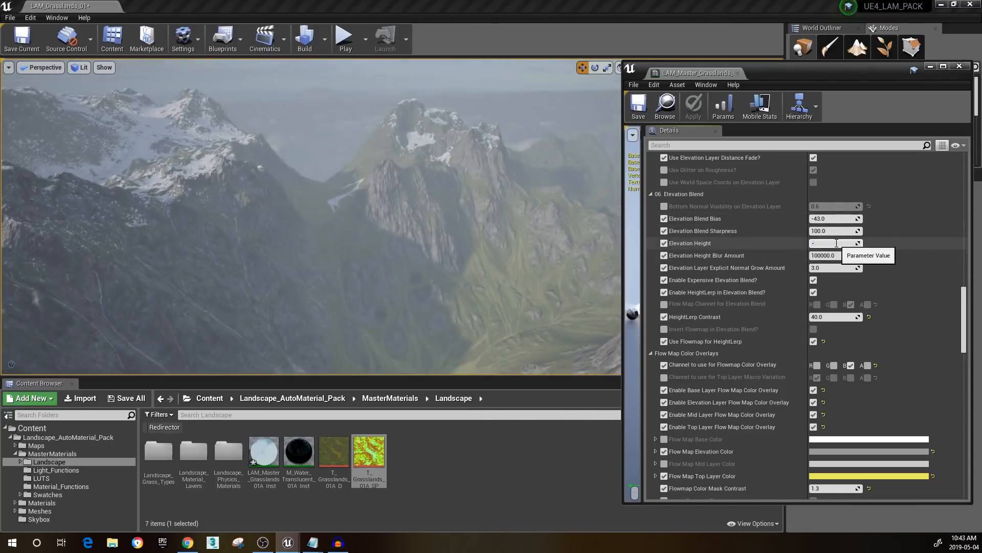
{"action": "type", "text": "-60000"}
{"action": "key", "text": "Return"}
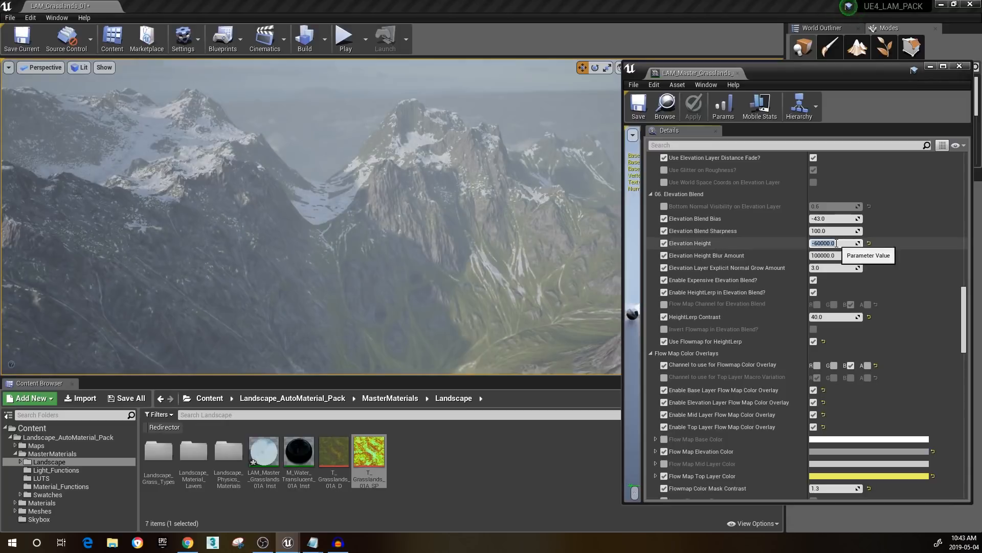
Inspect the snow streaks that follow the flow lines on the mountain slopes, up close and from further back
{"action": "mouse_move", "coordinate": [344, 182]}
{"action": "right_mouse_down"}
{"action": "mouse_move", "coordinate": [451, 231]}
{"action": "mouse_move", "coordinate": [353, 199]}
{"action": "mouse_move", "coordinate": [312, 210]}
{"action": "mouse_move", "coordinate": [327, 220]}
{"action": "mouse_move", "coordinate": [297, 241]}
{"action": "mouse_move", "coordinate": [267, 235]}
{"action": "mouse_move", "coordinate": [333, 210]}
{"action": "mouse_move", "coordinate": [252, 232]}
{"action": "right_mouse_up"}
{"action": "key", "text": "w"}
{"action": "key", "text": "s"}
{"action": "key", "text": "w"}
{"action": "key", "text": "w"}
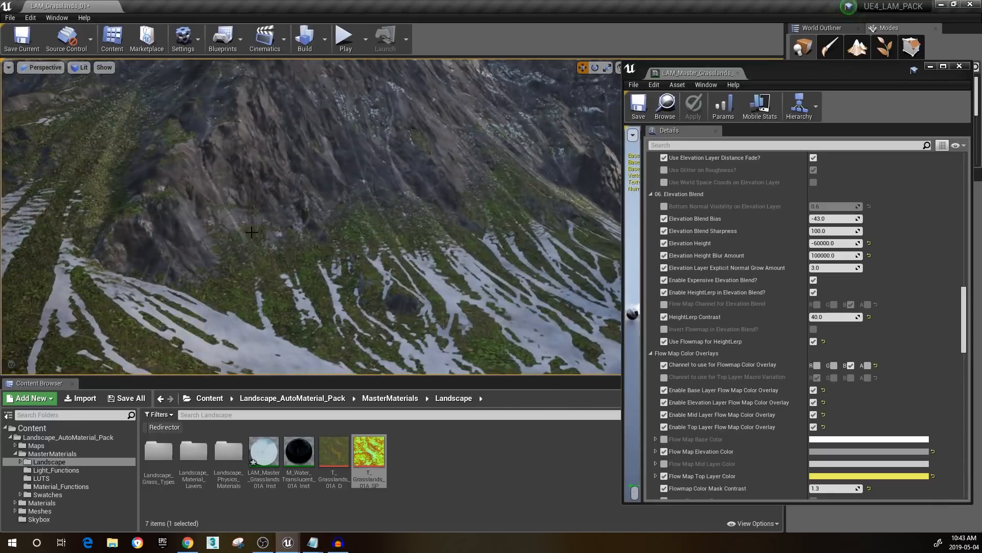
{"action": "key", "text": "s"}
{"action": "mouse_move", "coordinate": [452, 117]}
{"action": "right_mouse_down"}
{"action": "mouse_move", "coordinate": [434, 125]}
{"action": "mouse_move", "coordinate": [404, 118]}
{"action": "mouse_move", "coordinate": [429, 123]}
{"action": "right_mouse_up"}
{"action": "key", "text": "w"}
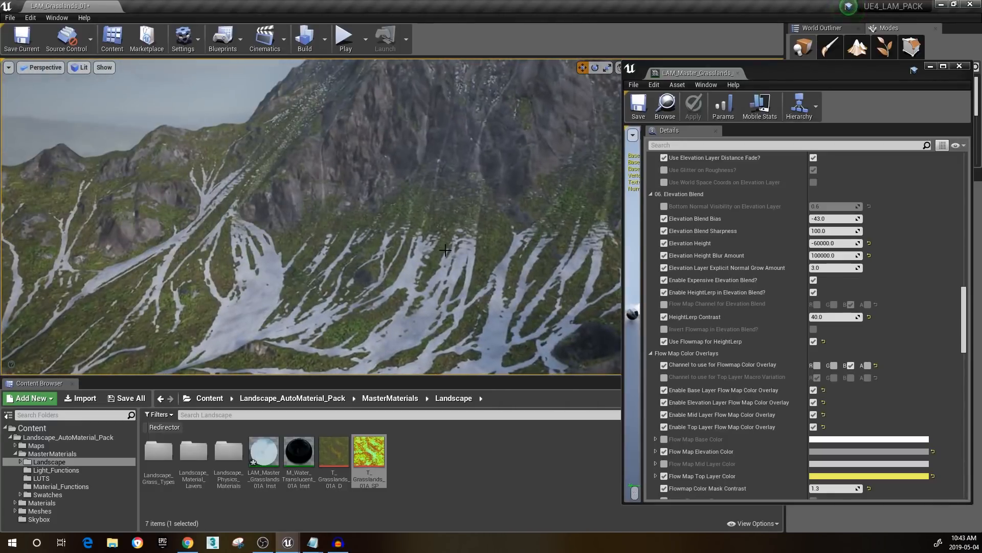
Set Elevation Blend Bias to -39
{"action": "left_click", "coordinate": [837, 220]}
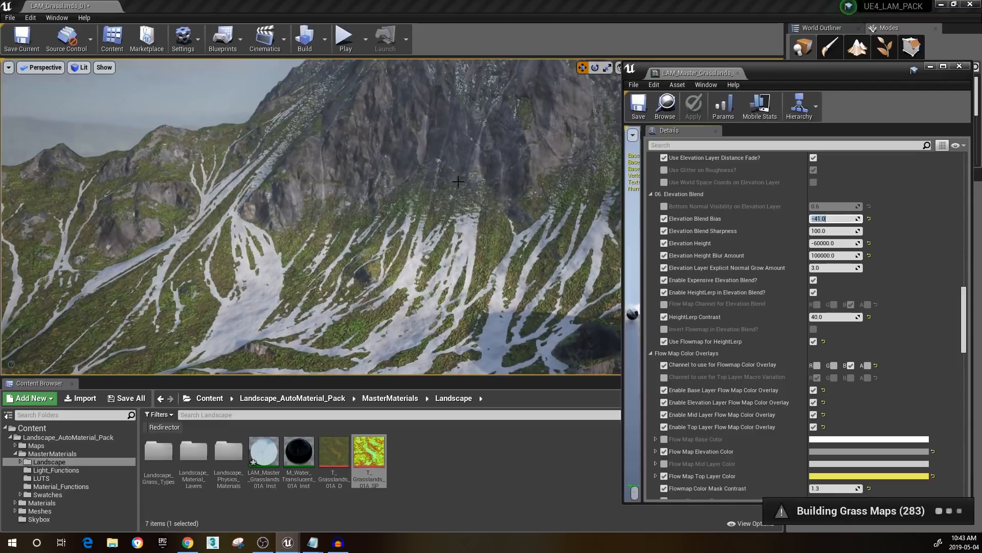
{"action": "type", "text": "-39"}
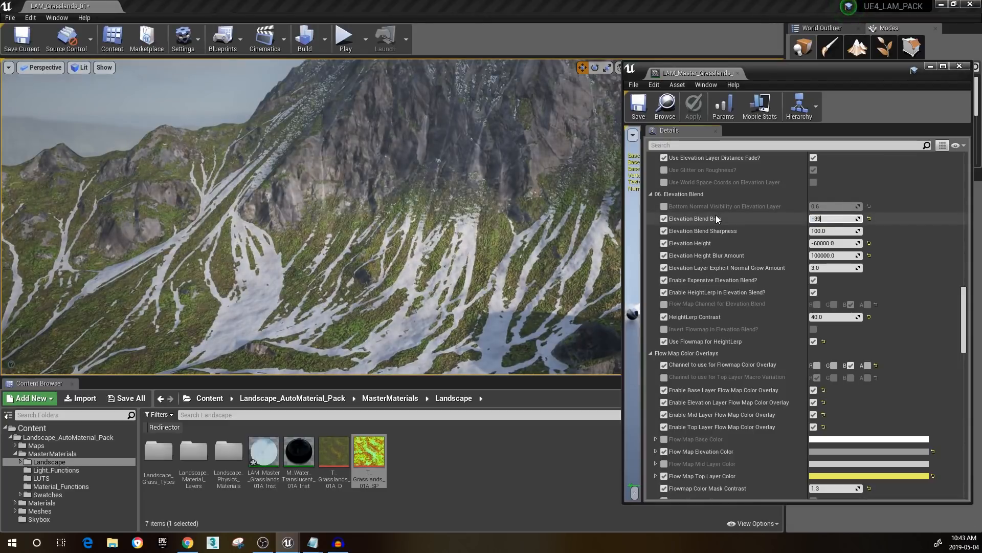
{"action": "key", "text": "Return"}
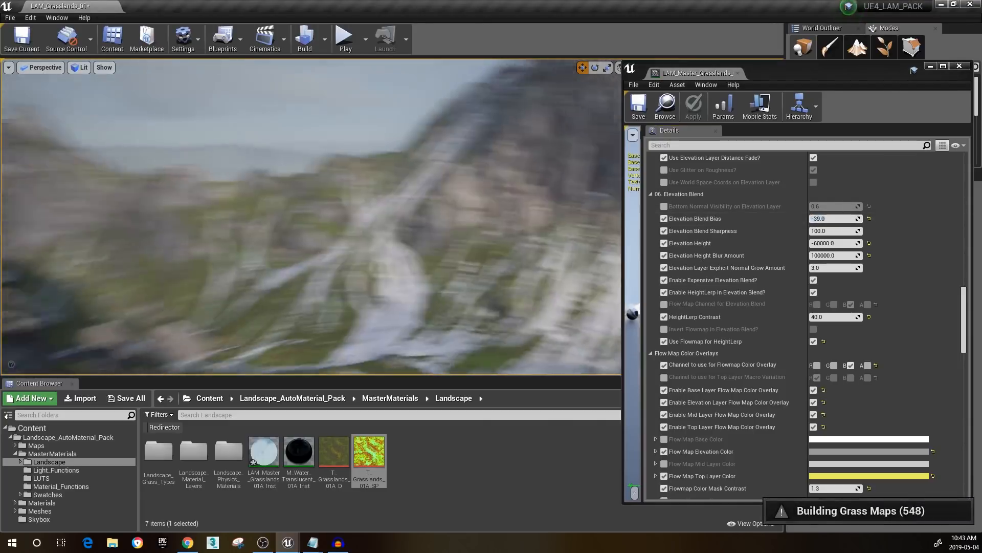
Examine the flow-map snow blend across the valley, from the lower slopes down to the grassy ground
{"action": "right_click_drag", "start_coordinate": [310, 216], "coordinate": [285, 216]}
{"action": "right_click_drag", "start_coordinate": [310, 217], "coordinate": [264, 150]}
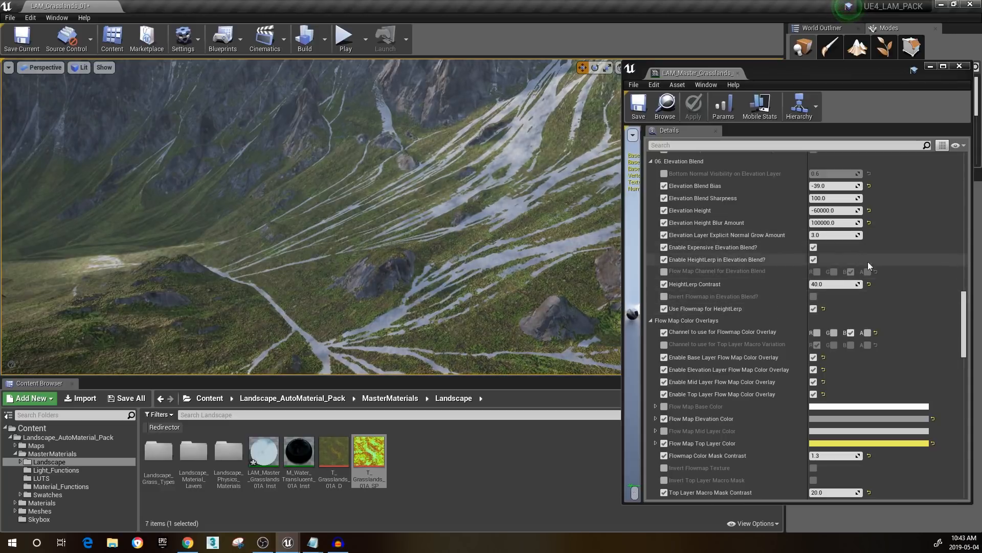
{"action": "key", "text": "w"}
{"action": "right_click_drag", "start_coordinate": [450, 250], "coordinate": [348, 291]}
{"action": "key", "text": "w"}
{"action": "key", "text": "s"}
{"action": "key", "text": "w"}
{"action": "key", "text": "s"}
{"action": "key", "text": "w"}
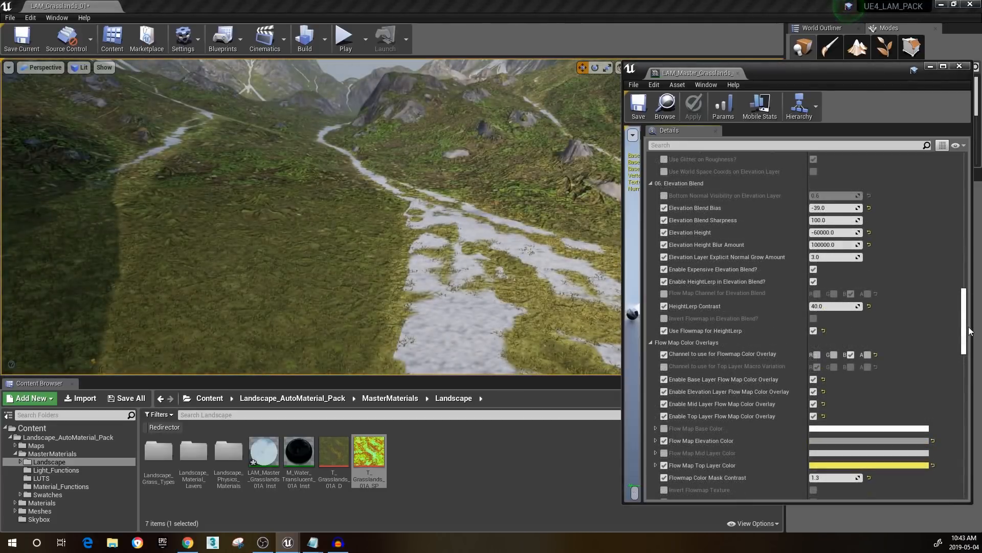
Review the Elevation Blend and Flow Map Color Overlays parameters of the material instance
{"action": "left_click_drag", "start_coordinate": [970, 332], "coordinate": [969, 351]}
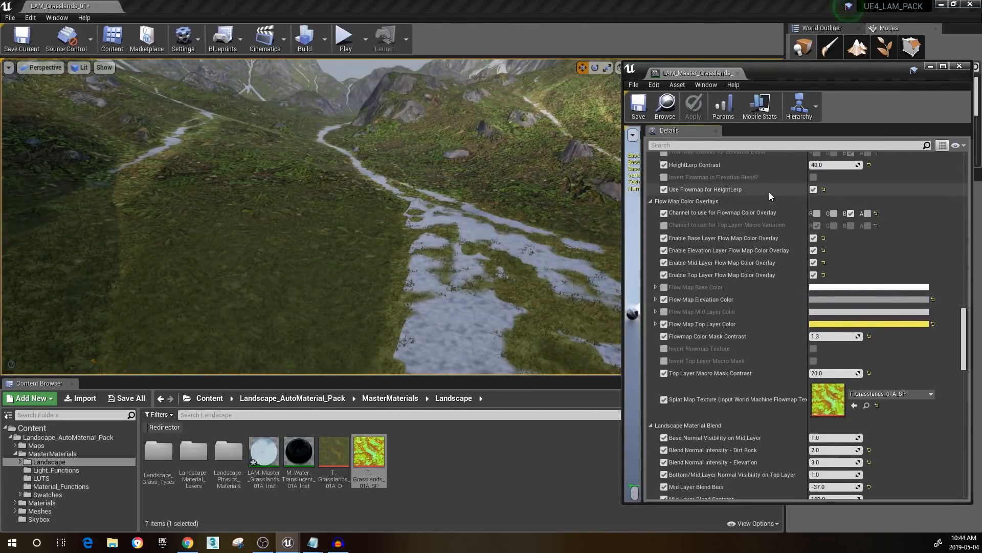
{"action": "scroll", "coordinate": [837, 310], "scroll_direction": "up", "scroll_amount": 10}
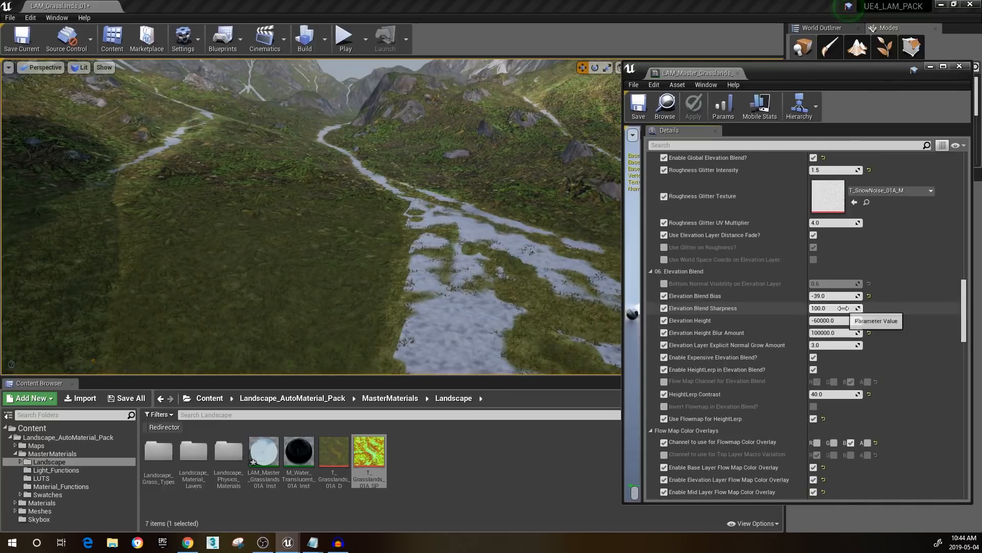
{"action": "scroll", "coordinate": [776, 288], "scroll_direction": "down", "scroll_amount": 4}
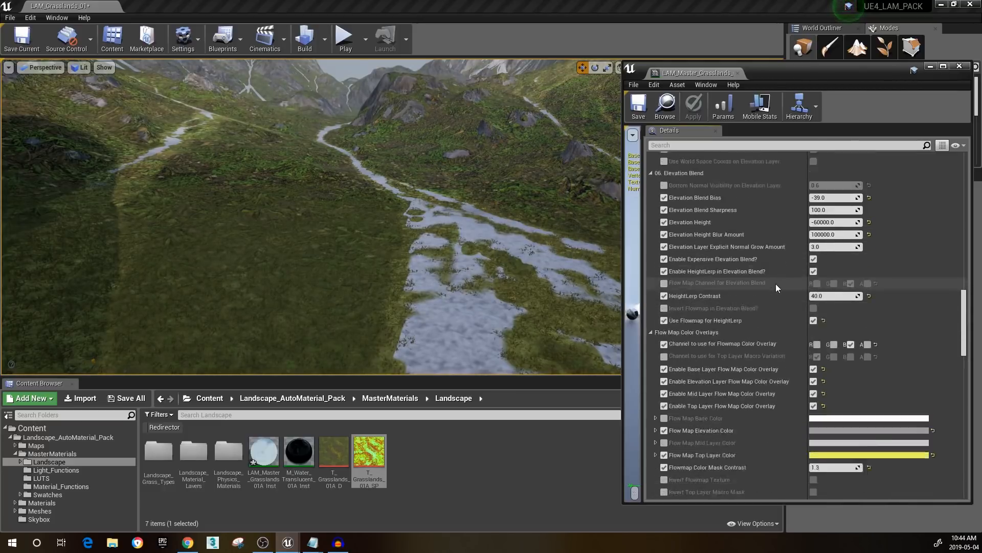
{"action": "scroll", "coordinate": [776, 285], "scroll_direction": "down", "scroll_amount": 3}
{"action": "scroll", "coordinate": [784, 303], "scroll_direction": "down", "scroll_amount": 4}
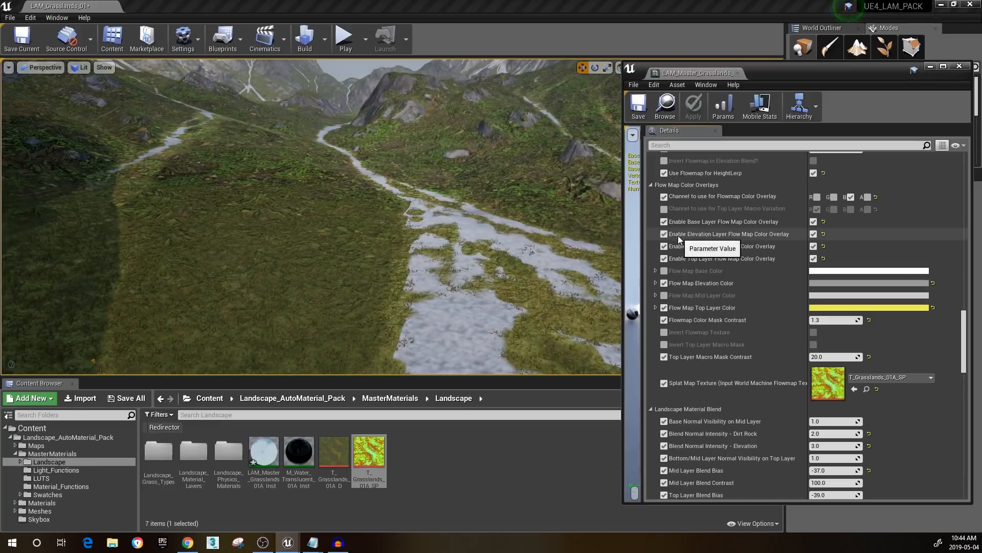
Try a fully saturated blue as the Flow Map Elevation Color and inspect it on the snowy valley
{"action": "right_click_drag", "start_coordinate": [511, 219], "coordinate": [461, 205]}
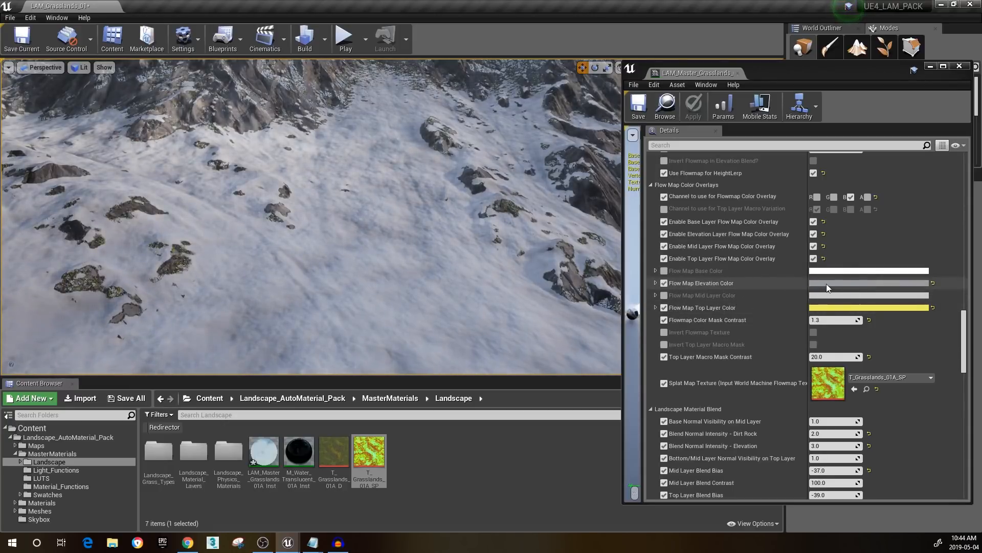
{"action": "left_click", "coordinate": [852, 282]}
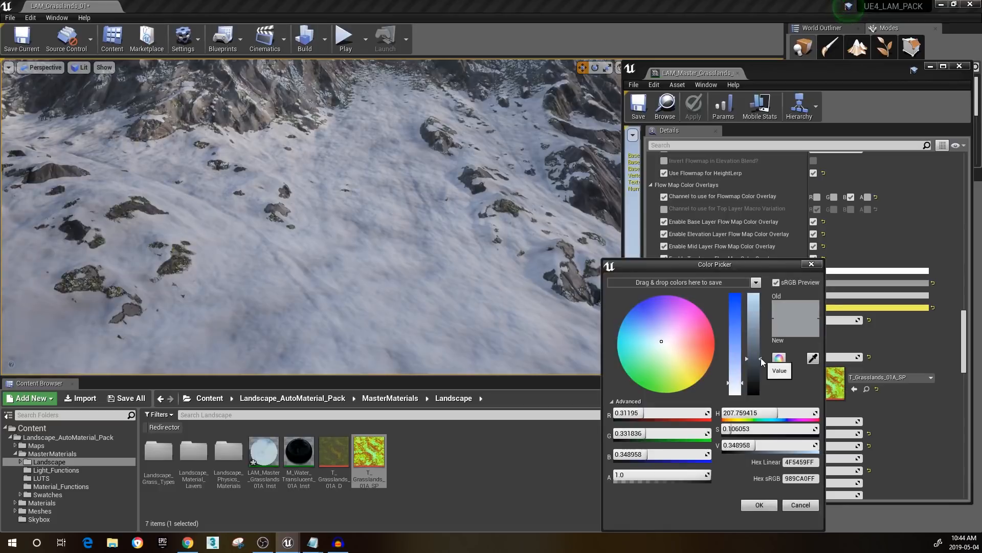
{"action": "left_click", "coordinate": [801, 505]}
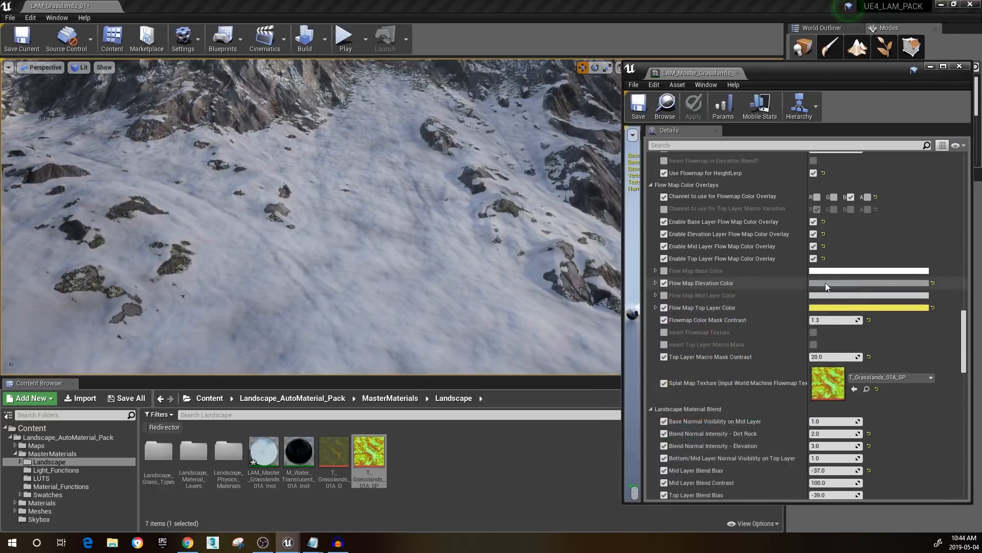
{"action": "right_click", "coordinate": [825, 282]}
{"action": "left_click", "coordinate": [853, 323]}
{"action": "left_click", "coordinate": [855, 281]}
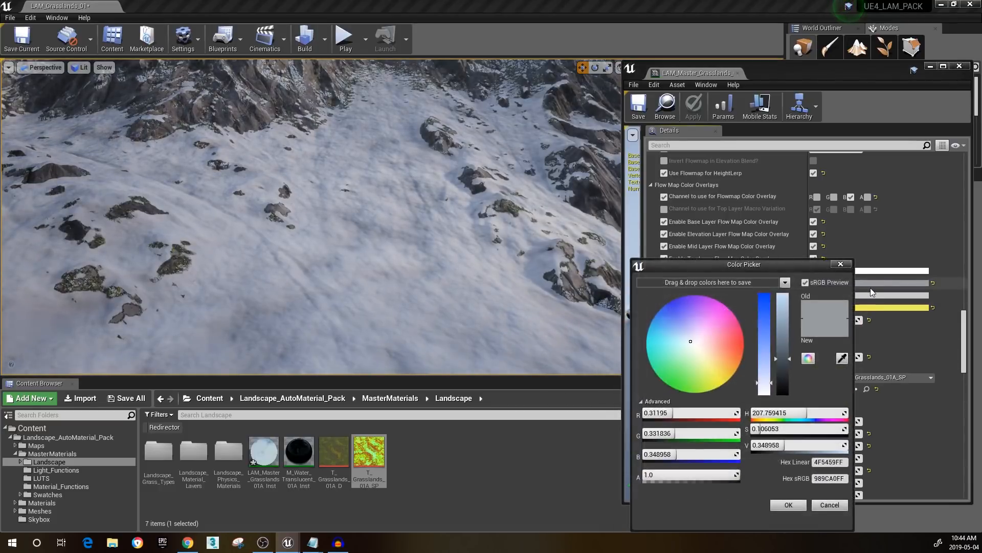
{"action": "left_click_drag", "start_coordinate": [762, 285], "coordinate": [737, 266]}
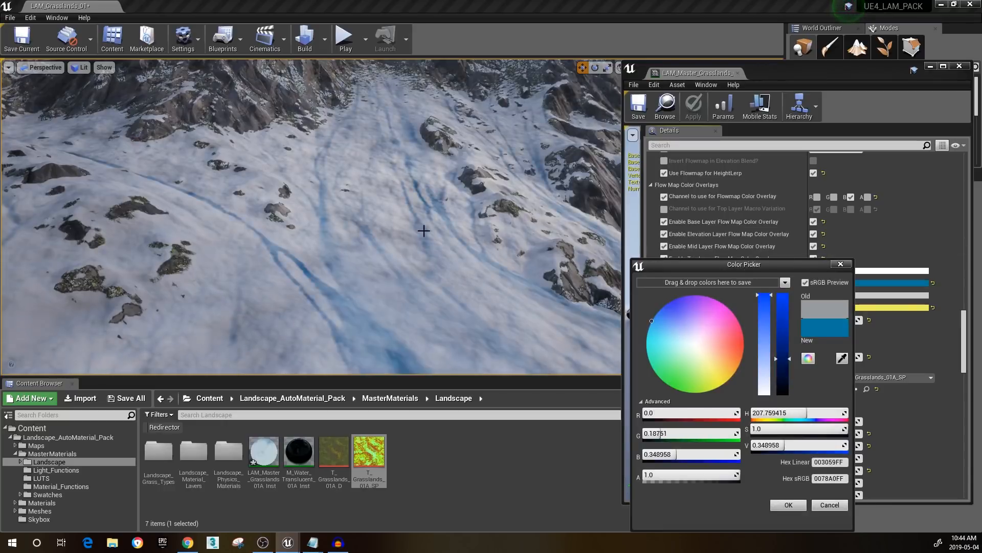
{"action": "right_click_drag", "start_coordinate": [424, 231], "coordinate": [356, 195]}
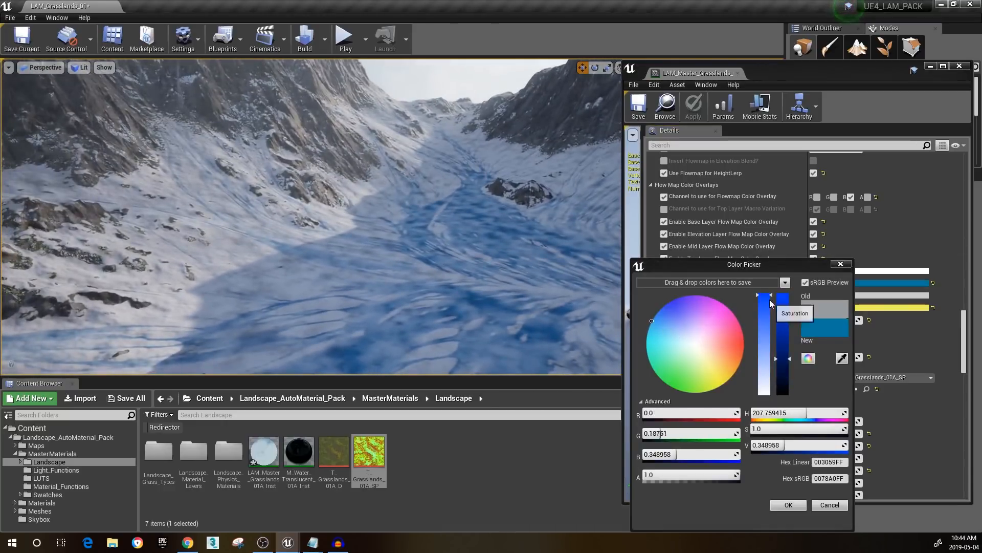
Lower the Flow Map Elevation Color's saturation to about 0.156, checking the tint on the snowy slopes
{"action": "left_click_drag", "start_coordinate": [770, 303], "coordinate": [782, 364]}
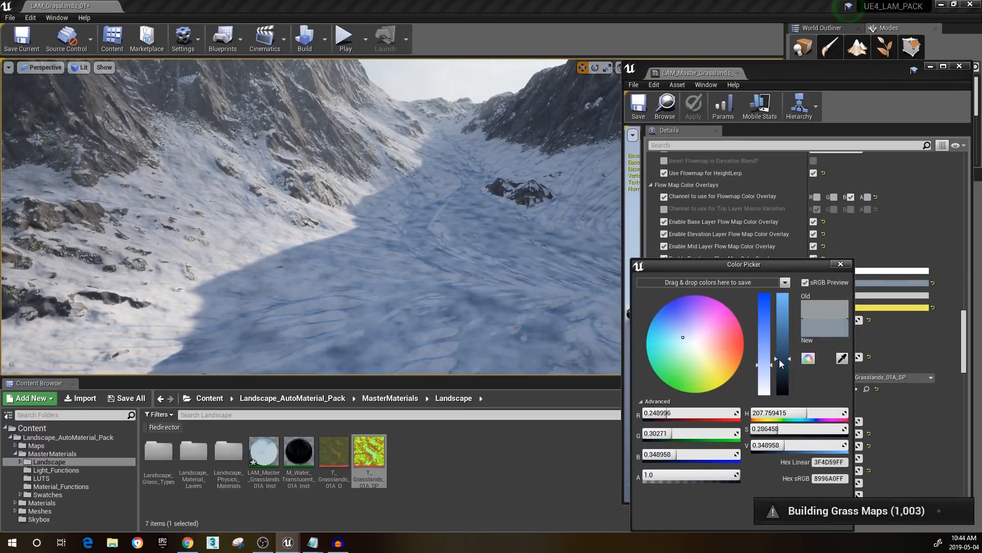
{"action": "right_click_drag", "start_coordinate": [562, 277], "coordinate": [532, 277]}
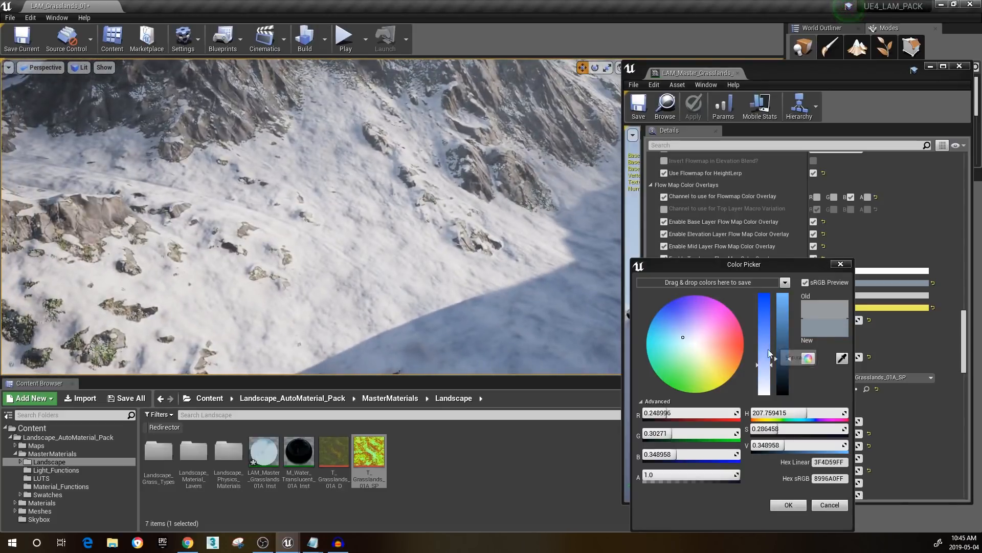
{"action": "left_click_drag", "start_coordinate": [773, 369], "coordinate": [771, 378]}
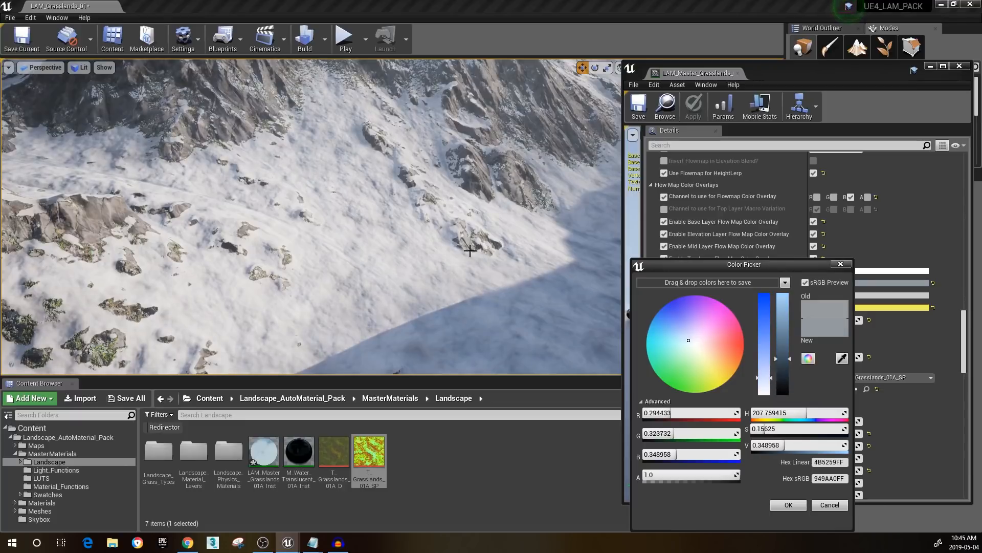
{"action": "right_click_drag", "start_coordinate": [511, 224], "coordinate": [433, 209]}
View the snow's flow-map color overlay in the Base Color buffer visualization
{"action": "left_click", "coordinate": [85, 71]}
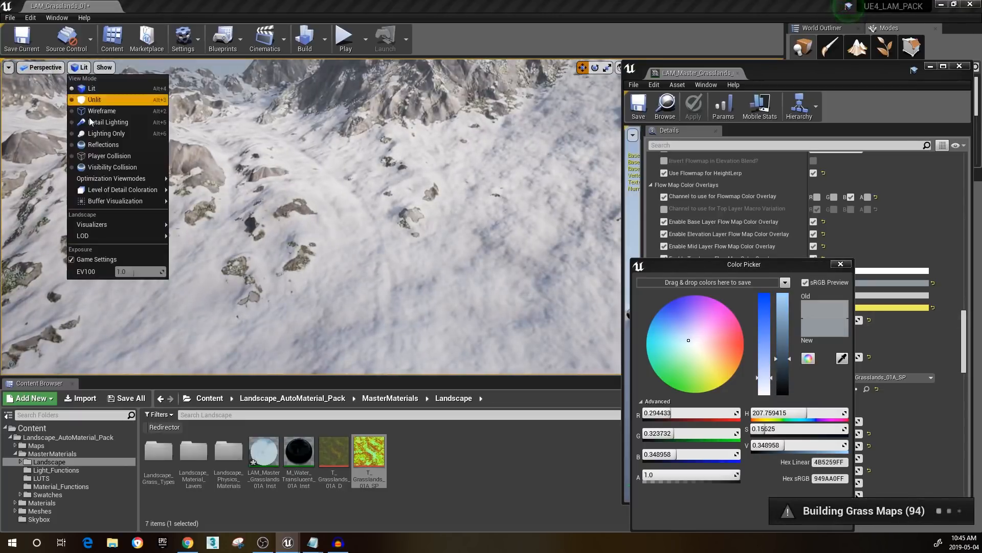
{"action": "mouse_move", "coordinate": [116, 201]}
{"action": "left_click", "coordinate": [196, 226]}
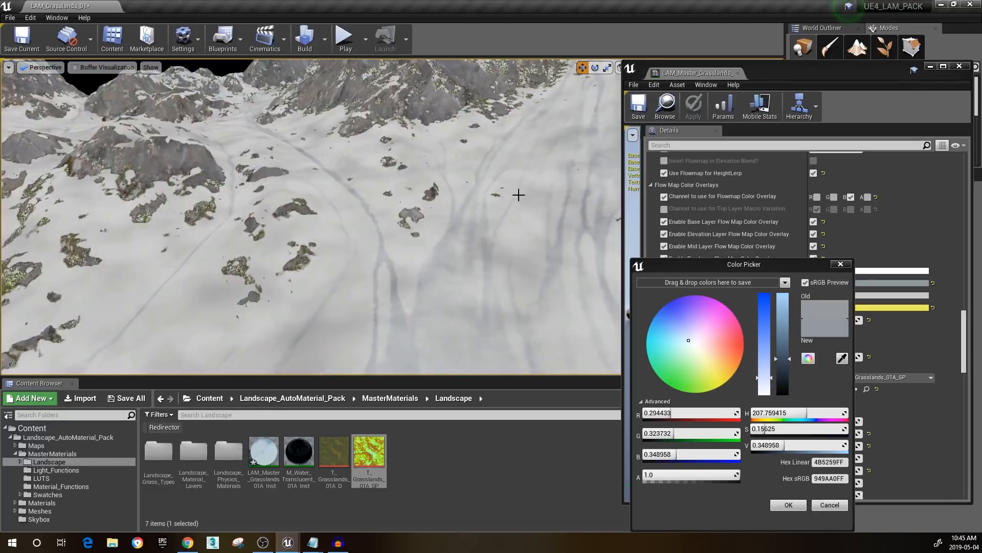
{"action": "mouse_move", "coordinate": [517, 194]}
{"action": "right_mouse_down"}
{"action": "mouse_move", "coordinate": [388, 189]}
{"action": "mouse_move", "coordinate": [505, 197]}
{"action": "right_mouse_up"}
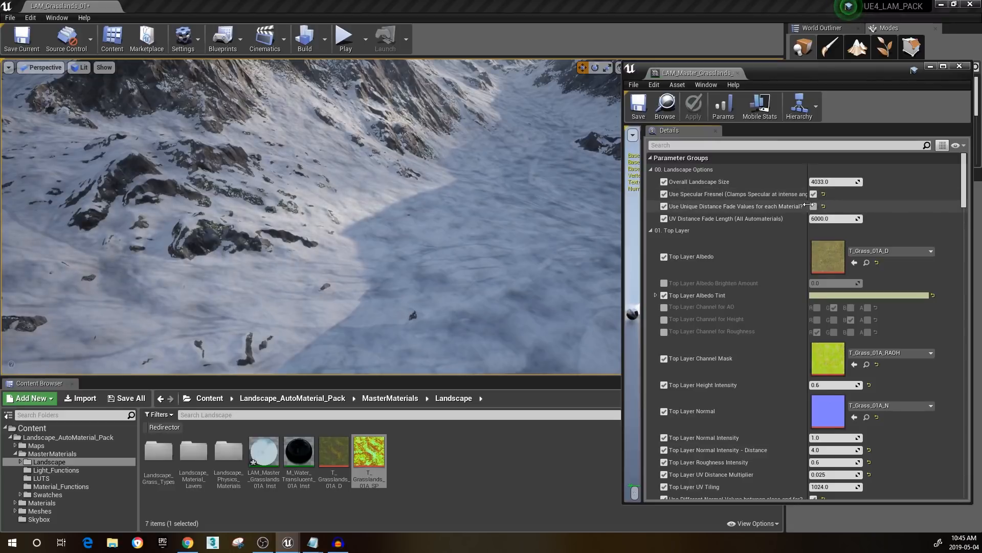
Widen the parameter name column to read the full Use Specular Fresnel label and view the mountainside beside the lake
{"action": "left_click_drag", "start_coordinate": [807, 205], "coordinate": [849, 205]}
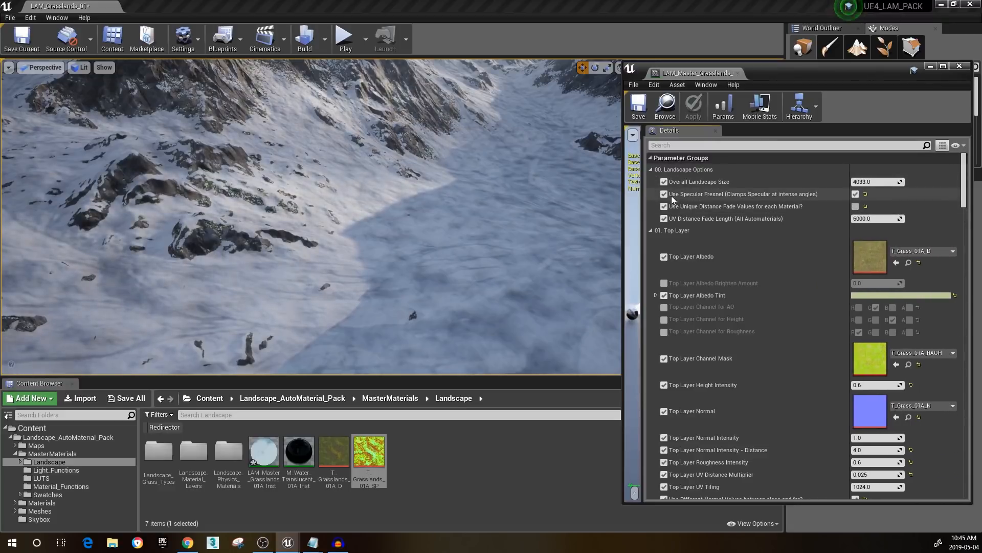
{"action": "right_click_drag", "start_coordinate": [425, 210], "coordinate": [593, 195]}
{"action": "right_click_drag", "start_coordinate": [311, 216], "coordinate": [294, 147]}
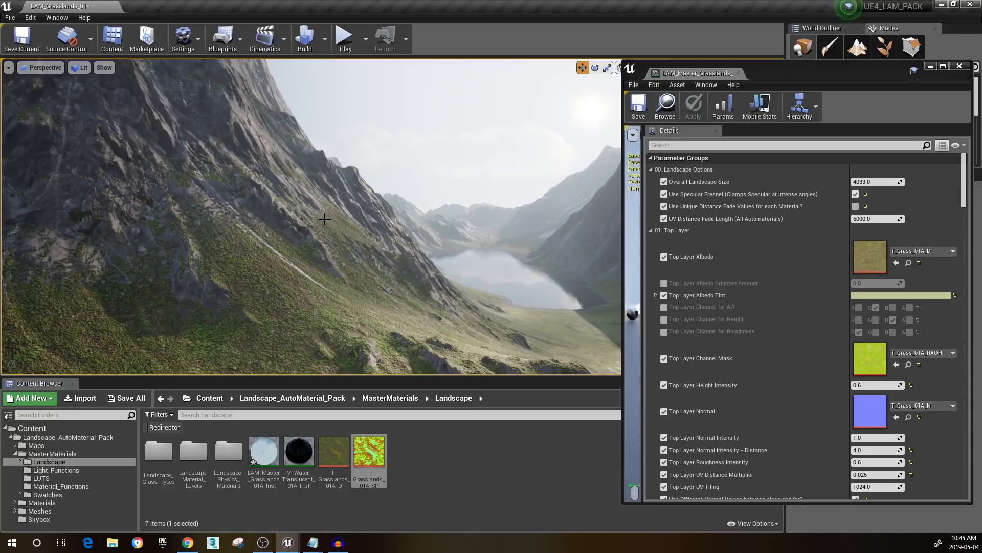
{"action": "right_click_drag", "start_coordinate": [345, 196], "coordinate": [312, 201]}
Examine the mountainside's specular values in the Specular buffer visualization from several distances and angles
{"action": "left_click", "coordinate": [79, 68]}
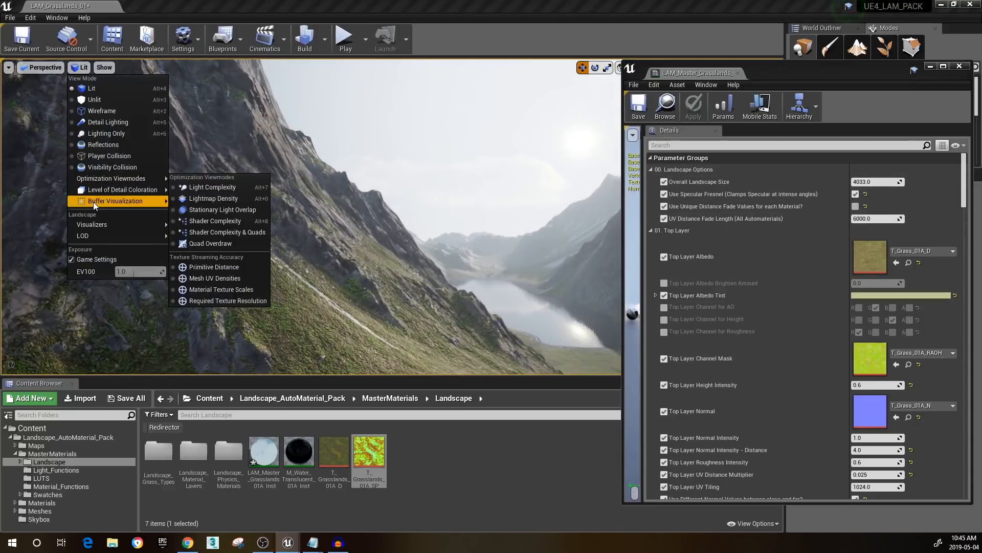
{"action": "mouse_move", "coordinate": [93, 202]}
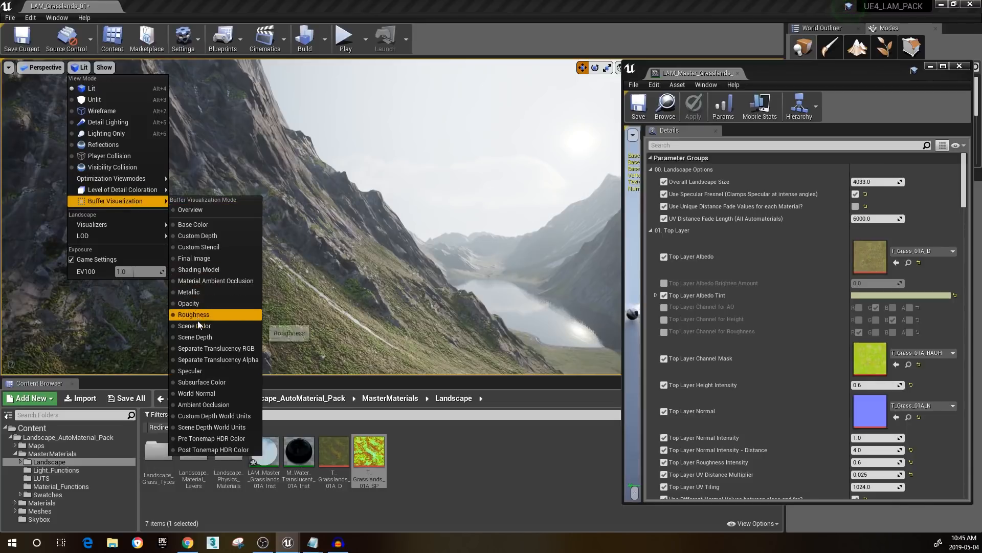
{"action": "left_click", "coordinate": [200, 371]}
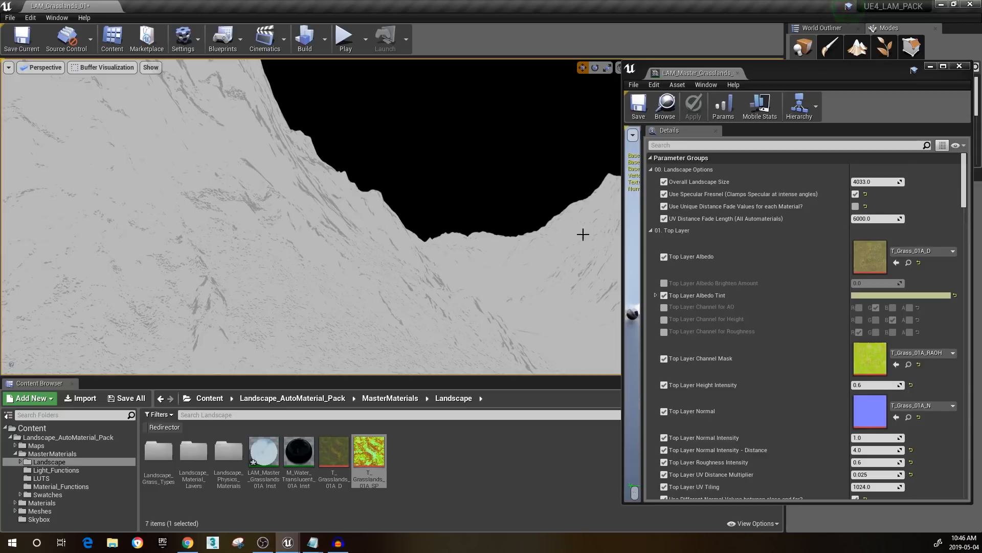
{"action": "right_click_drag", "start_coordinate": [439, 243], "coordinate": [438, 202]}
{"action": "key", "text": "w"}
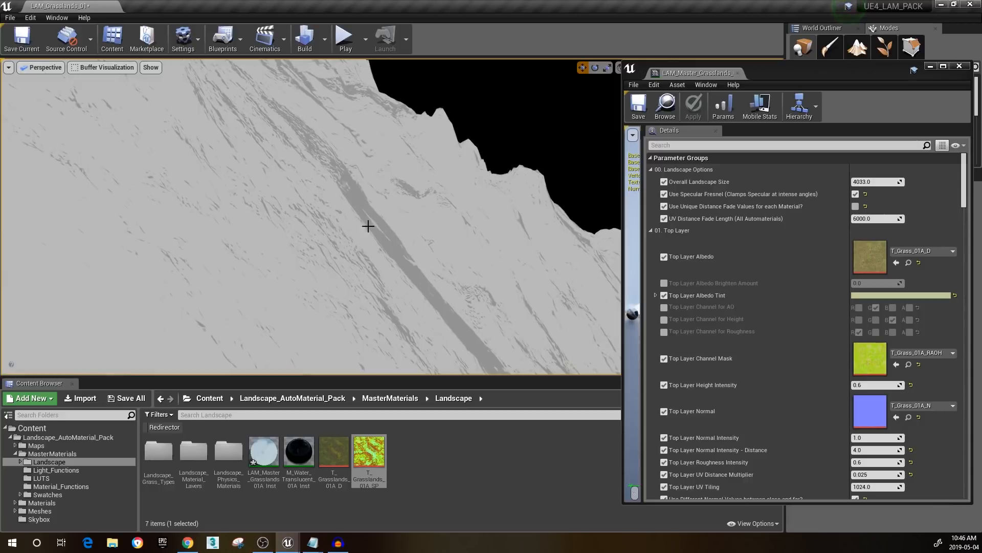
{"action": "right_click_drag", "start_coordinate": [390, 164], "coordinate": [370, 165]}
{"action": "key", "text": "s"}
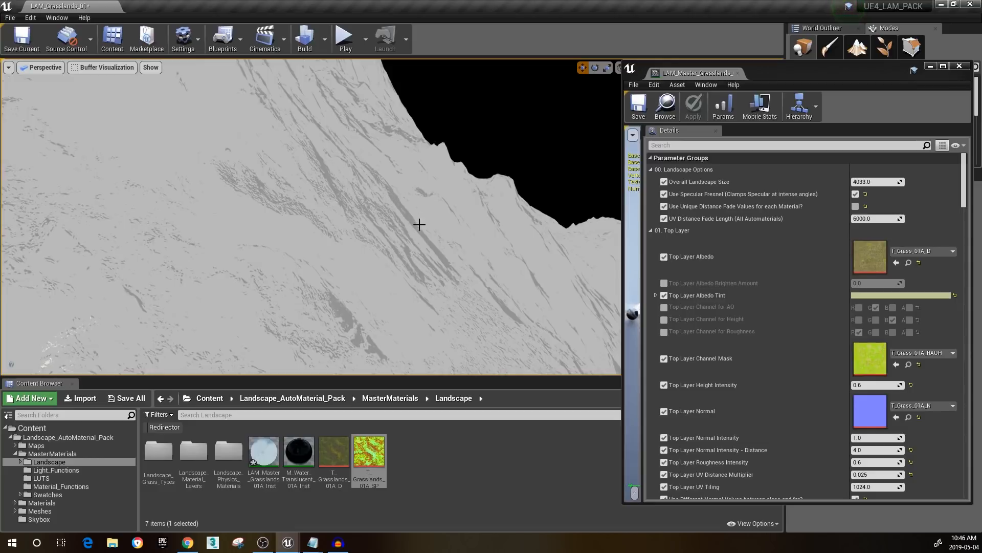
{"action": "key", "text": "s"}
{"action": "right_click_drag", "start_coordinate": [419, 224], "coordinate": [363, 179]}
{"action": "key", "text": "a"}
Return the viewport to Lit view and inspect the specular shine on the cliff rock at grazing angles
{"action": "key", "text": "alt+4"}
{"action": "key", "text": "w"}
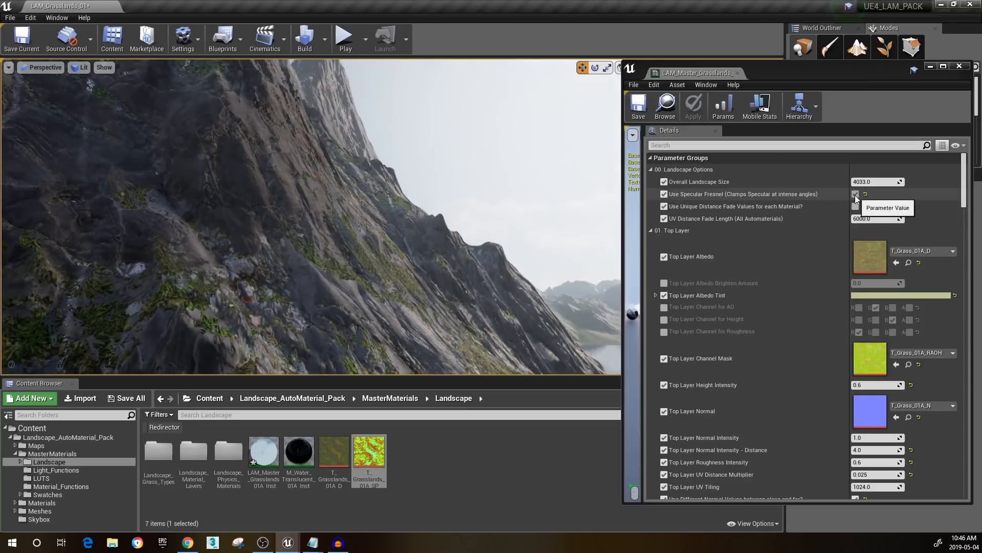
{"action": "right_click_drag", "start_coordinate": [536, 220], "coordinate": [496, 231]}
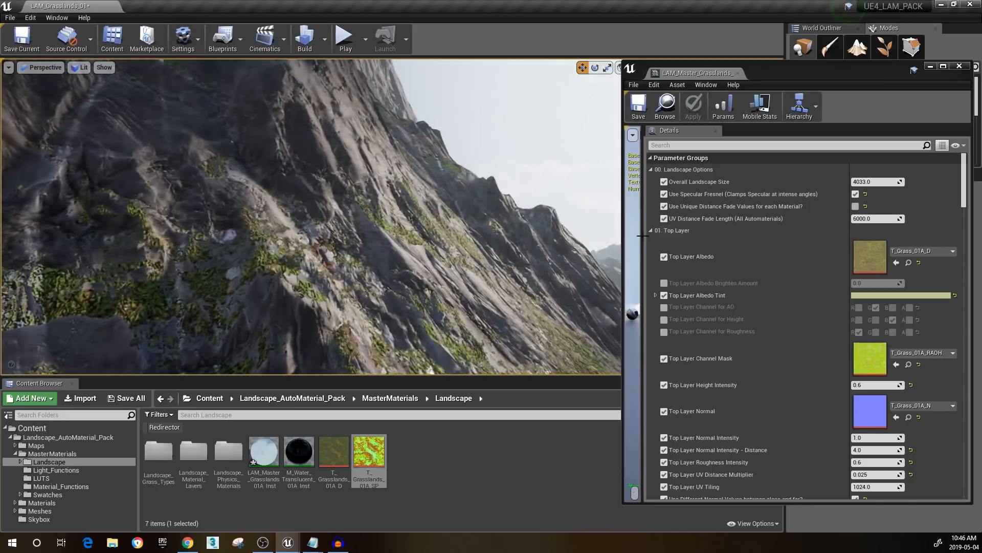
{"action": "mouse_move", "coordinate": [425, 198]}
{"action": "right_mouse_down"}
{"action": "mouse_move", "coordinate": [504, 191]}
{"action": "mouse_move", "coordinate": [427, 205]}
{"action": "right_mouse_up"}
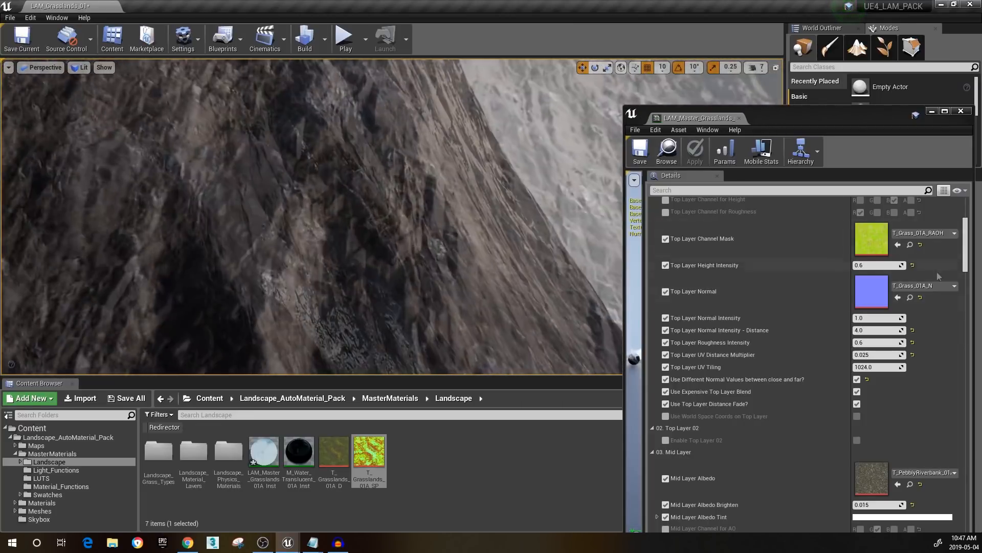
Review the Top Layer normal intensity parameters for close and far distances and view the cliff rock
{"action": "left_click_drag", "start_coordinate": [966, 265], "coordinate": [966, 260]}
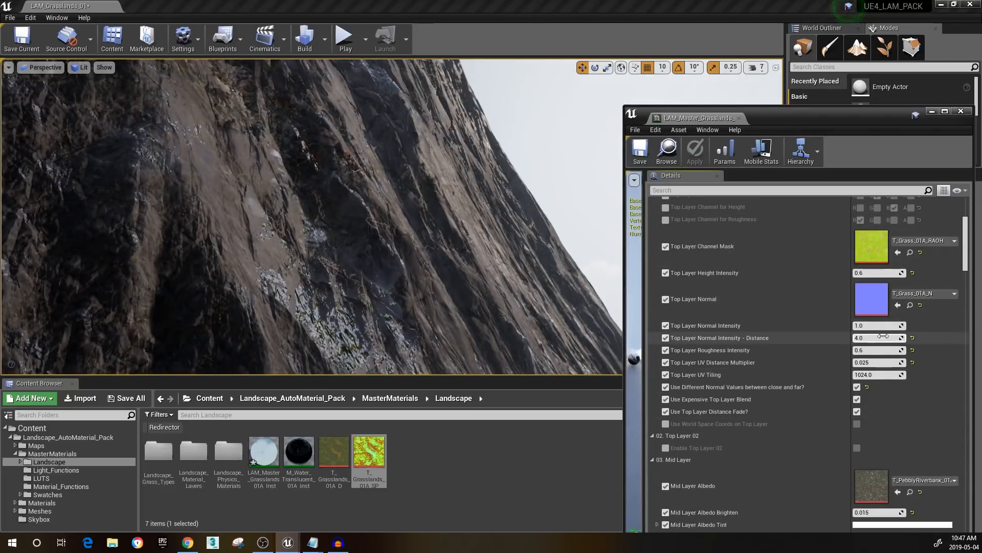
{"action": "scroll", "coordinate": [739, 315], "scroll_direction": "down", "scroll_amount": 2}
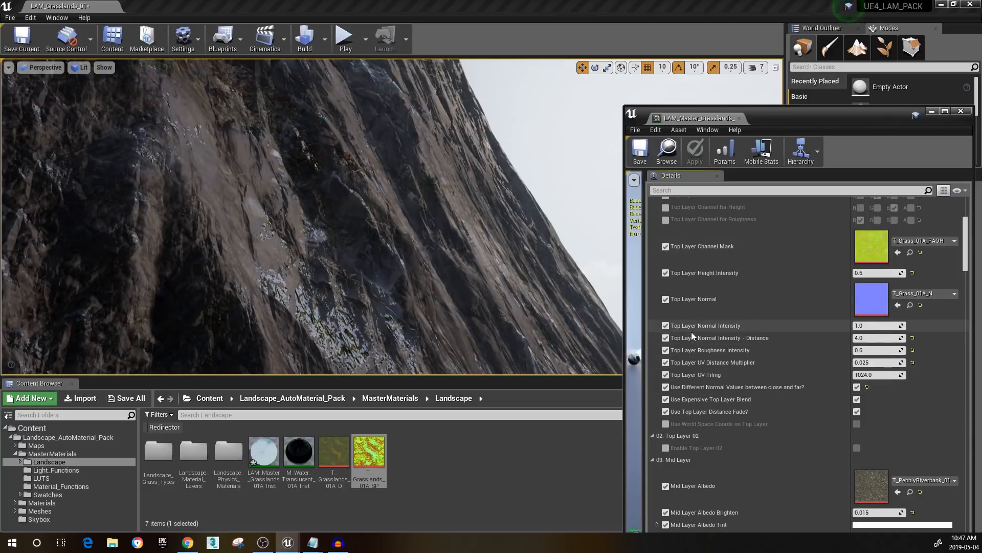
{"action": "right_click_drag", "start_coordinate": [412, 220], "coordinate": [317, 220]}
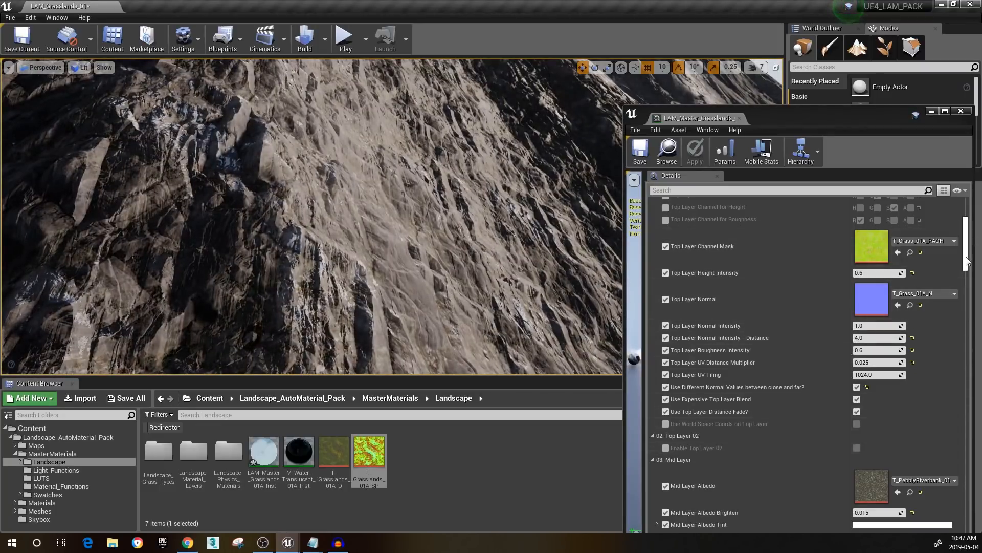
Set the UV Distance Fade Length for all automaterials to 14000 in the Landscape Options
{"action": "scroll", "coordinate": [965, 264], "scroll_direction": "up", "scroll_amount": 5}
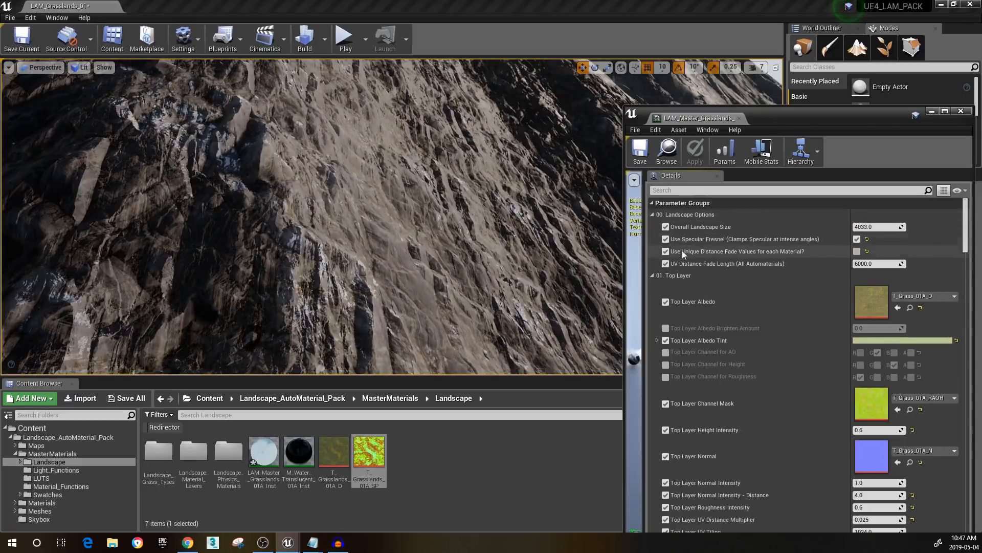
{"action": "left_click", "coordinate": [665, 264]}
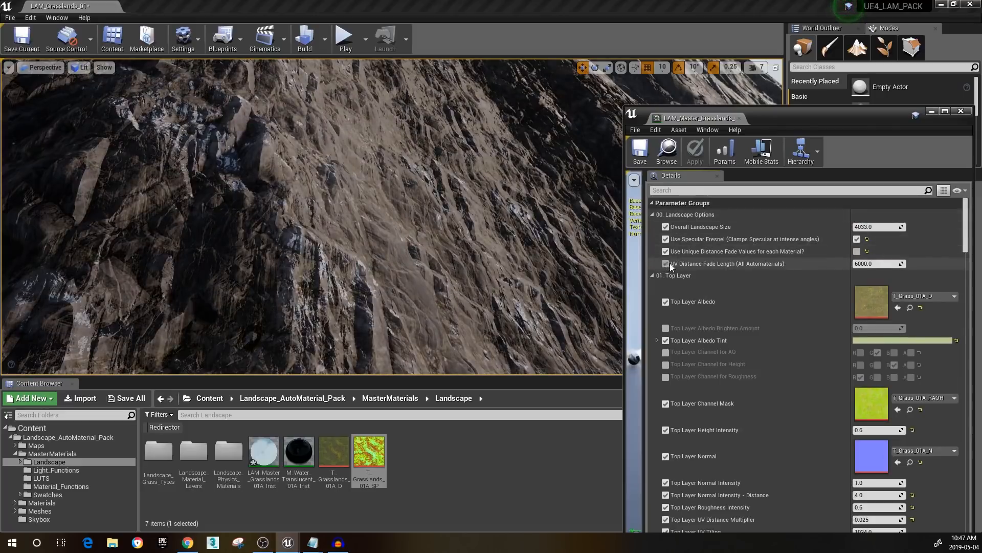
{"action": "left_click", "coordinate": [666, 252]}
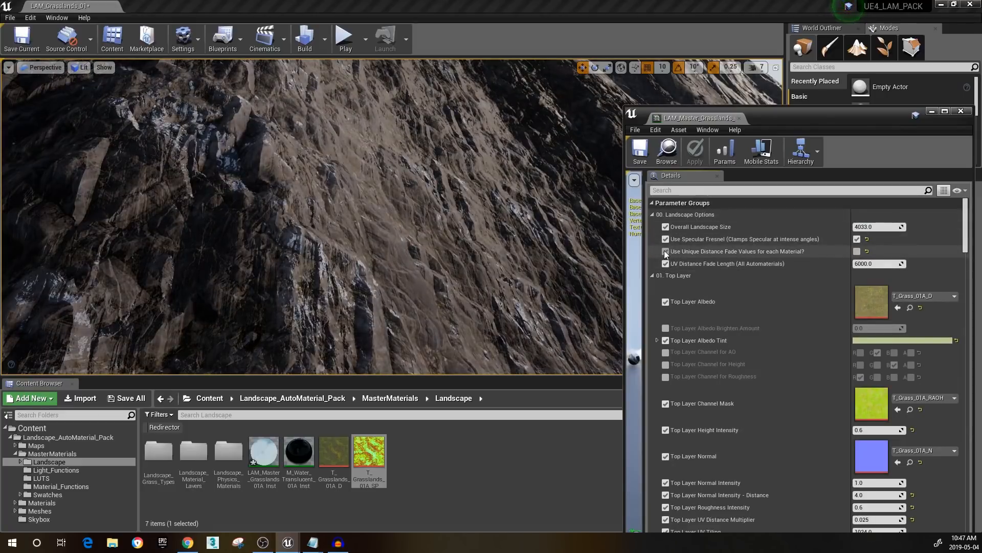
{"action": "left_click", "coordinate": [665, 252]}
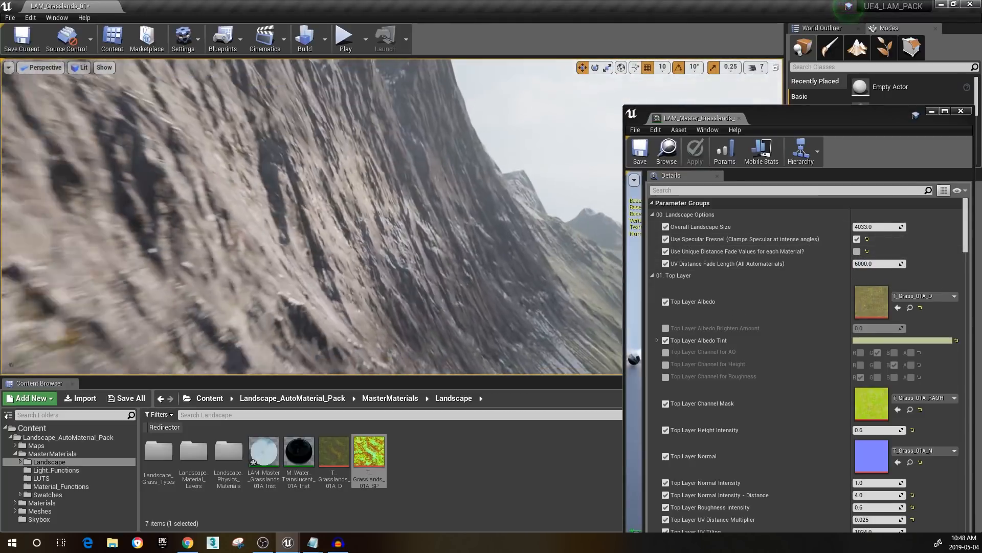
{"action": "left_click", "coordinate": [880, 266]}
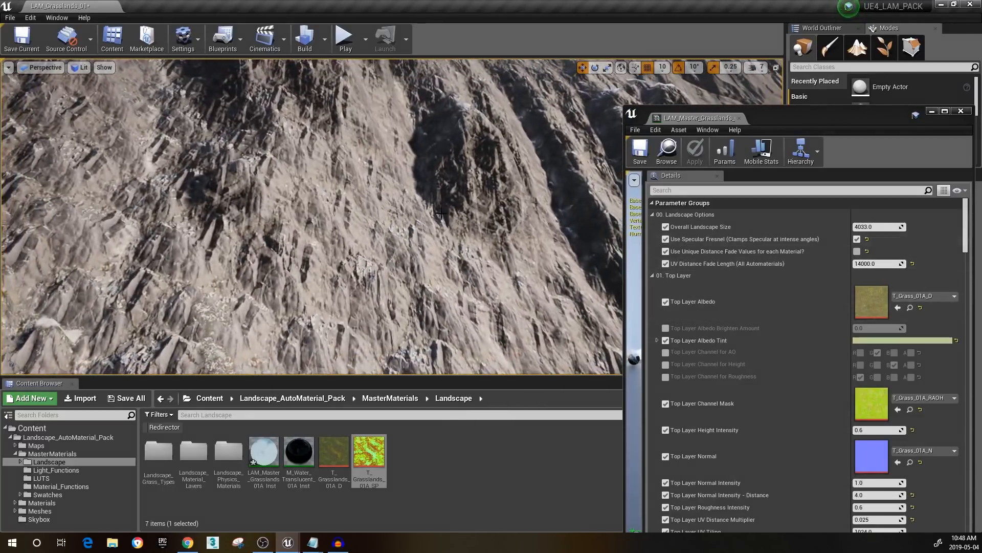
Set the UV Distance Fade Length to 0 and view the rock texture tiling across the mountainside
{"action": "left_click", "coordinate": [893, 264]}
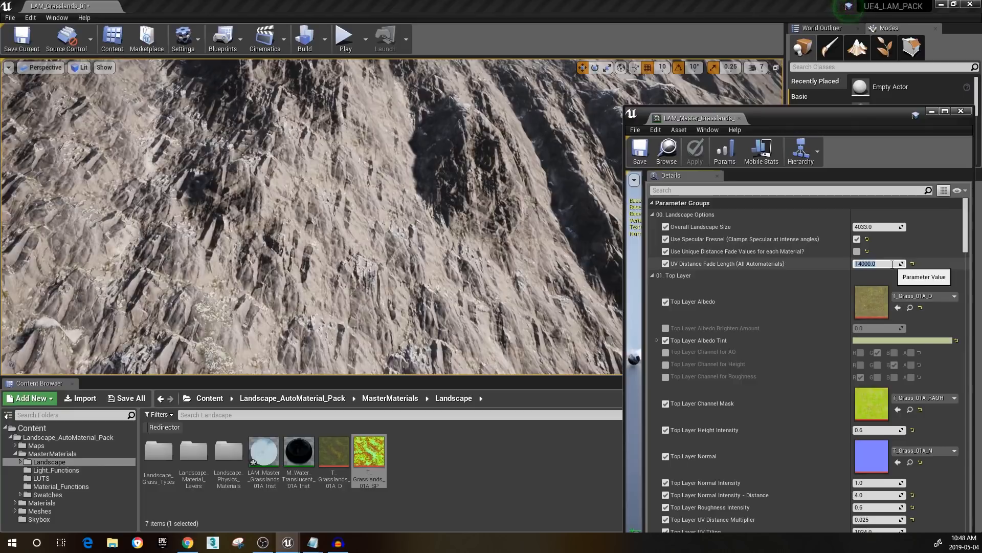
{"action": "type", "text": "0.0"}
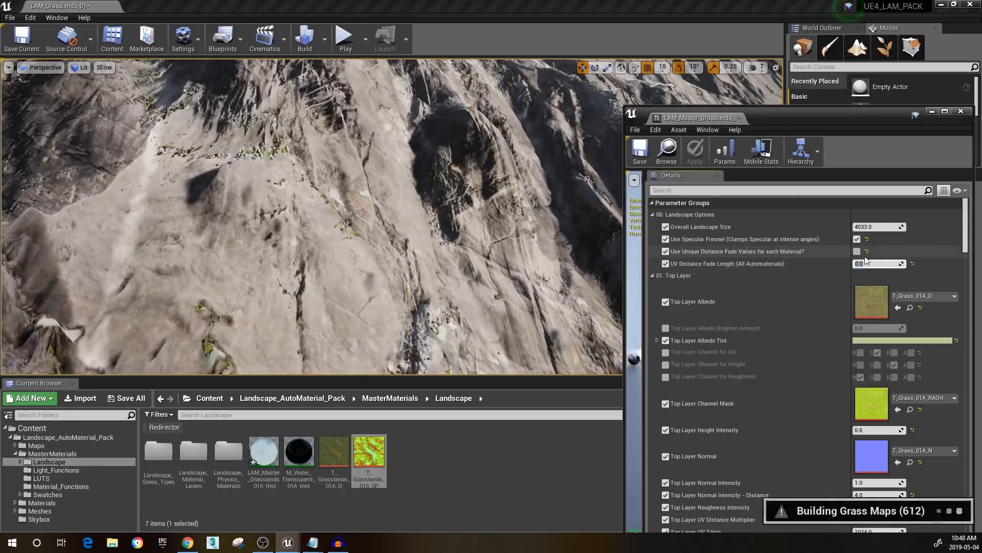
{"action": "right_click_drag", "start_coordinate": [243, 262], "coordinate": [471, 256]}
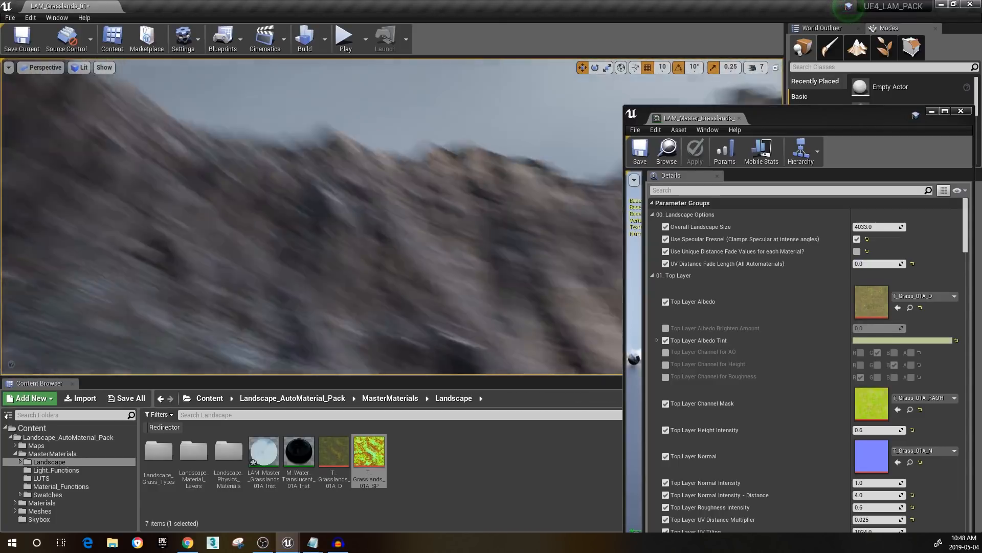
{"action": "right_click_drag", "start_coordinate": [470, 256], "coordinate": [476, 254]}
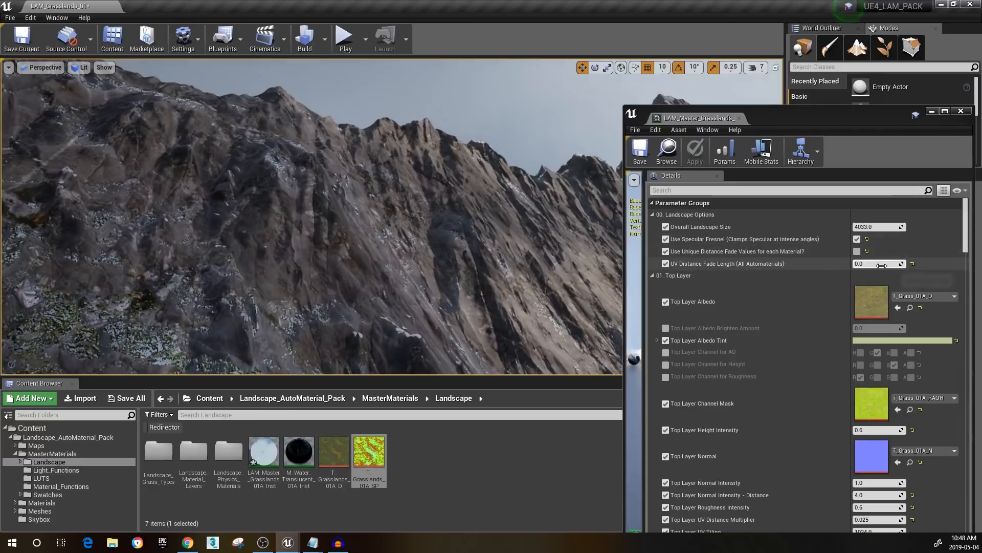
Set the UV Distance Fade Length to 6000 and view the cliff rock from closer up
{"action": "left_click", "coordinate": [888, 264]}
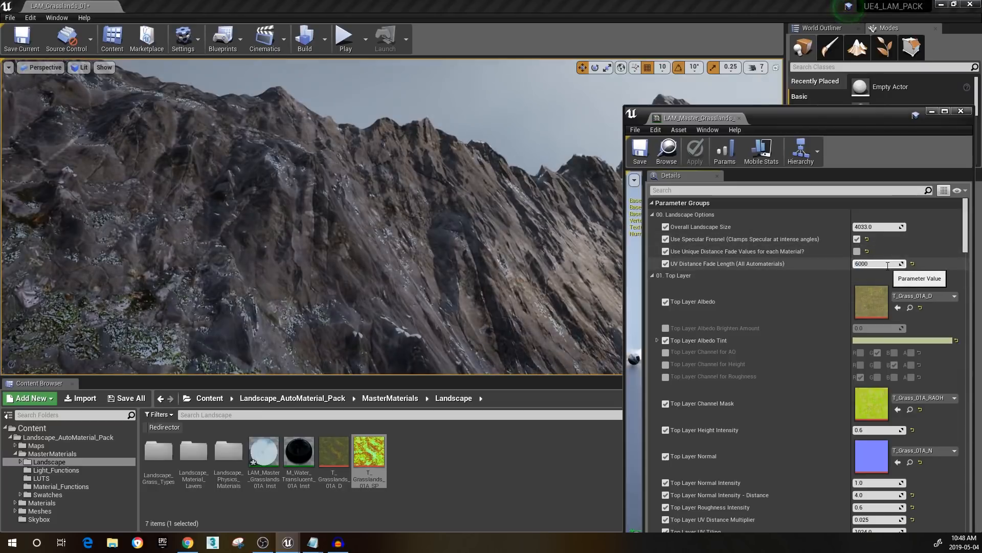
{"action": "key", "text": "w"}
{"action": "right_click_drag", "start_coordinate": [471, 256], "coordinate": [461, 258]}
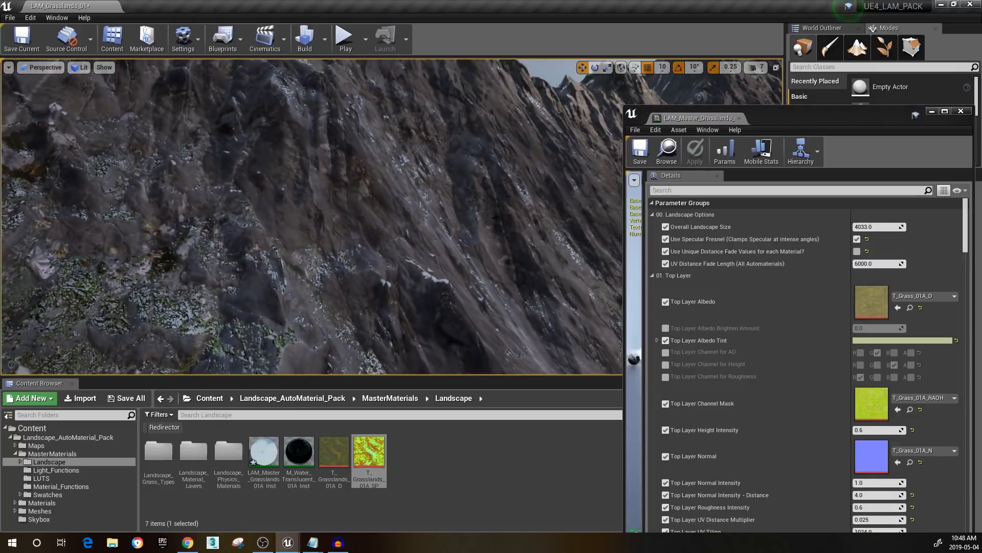
{"action": "right_click_drag", "start_coordinate": [460, 258], "coordinate": [443, 256]}
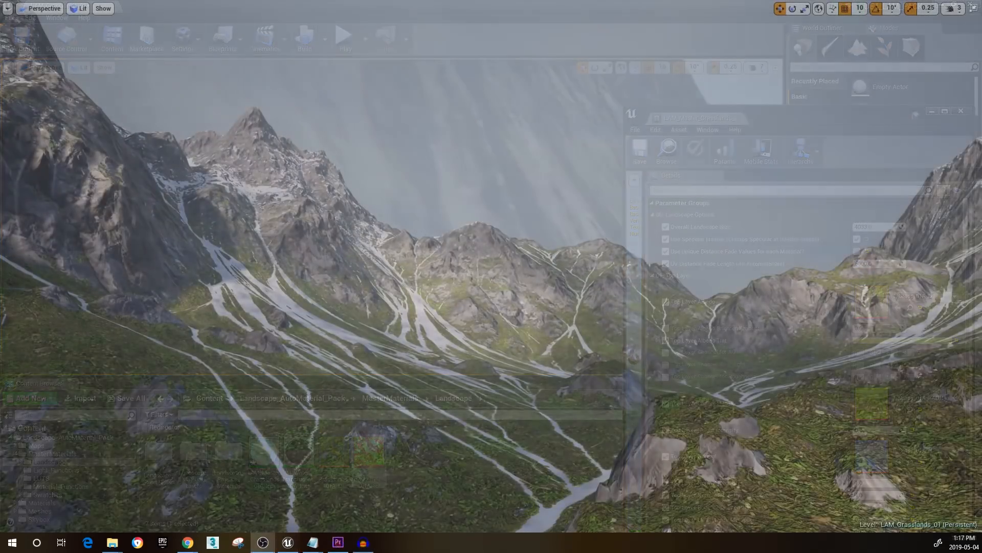